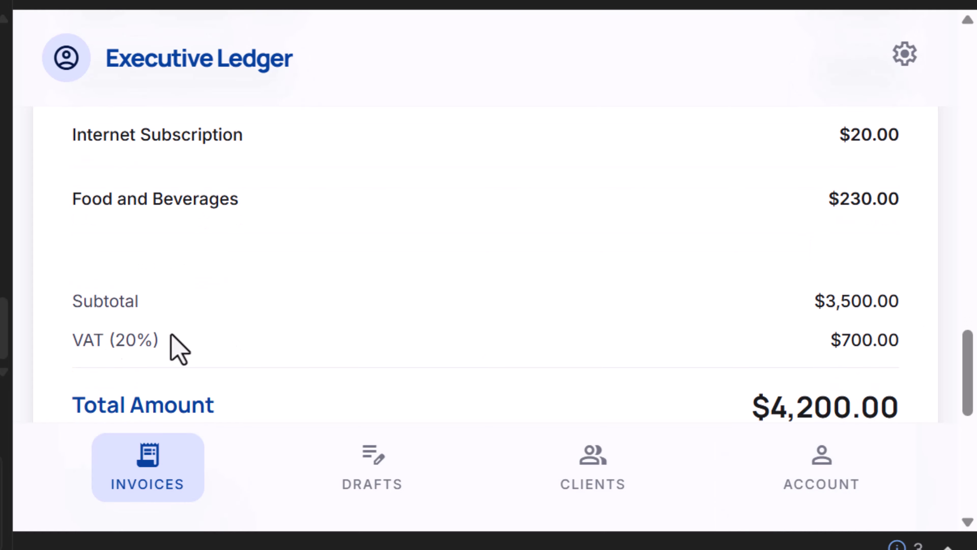
- Scroll down the invoice preview and download the invoice as a PDF
scroll(883, 277, up, 5)
scroll(851, 288, down, 3)
scroll(855, 258, down, 5)
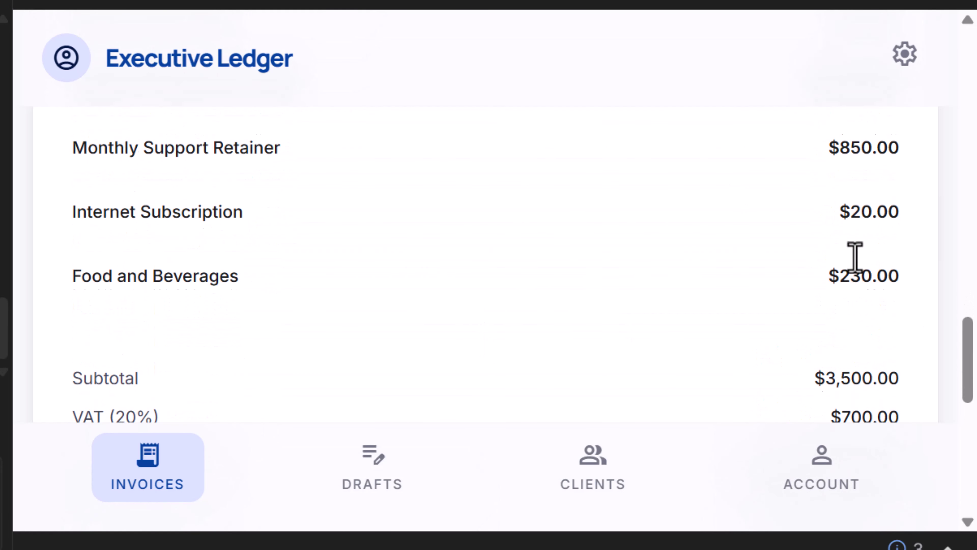
- Visit the Drafts, Clients and Account pages, then retry the PDF download
scroll(815, 272, down, 3)
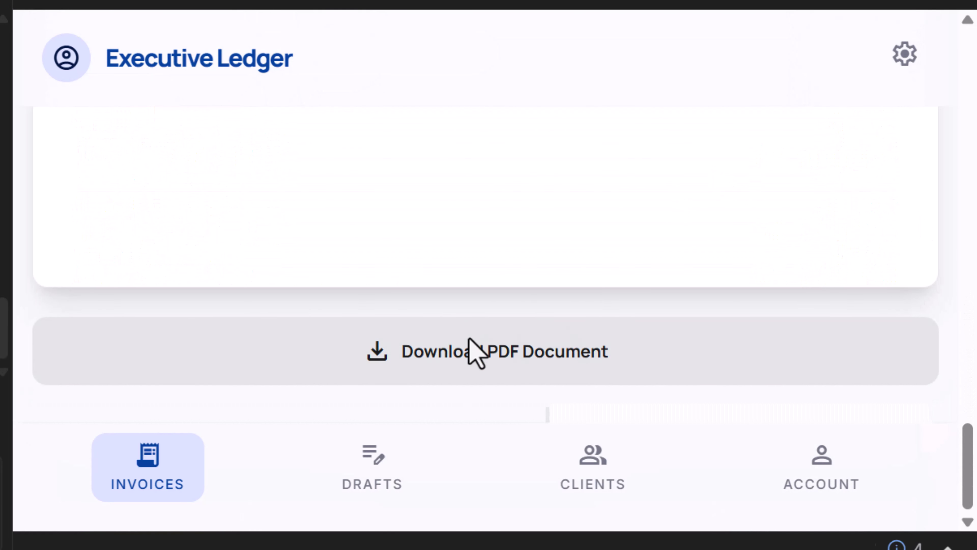
click(392, 349)
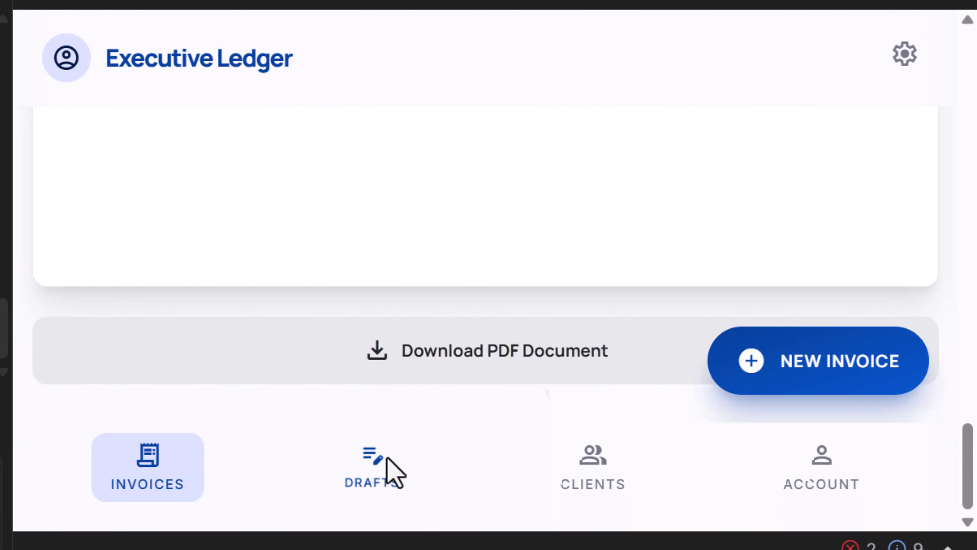
click(382, 457)
scroll(443, 203, down, 10)
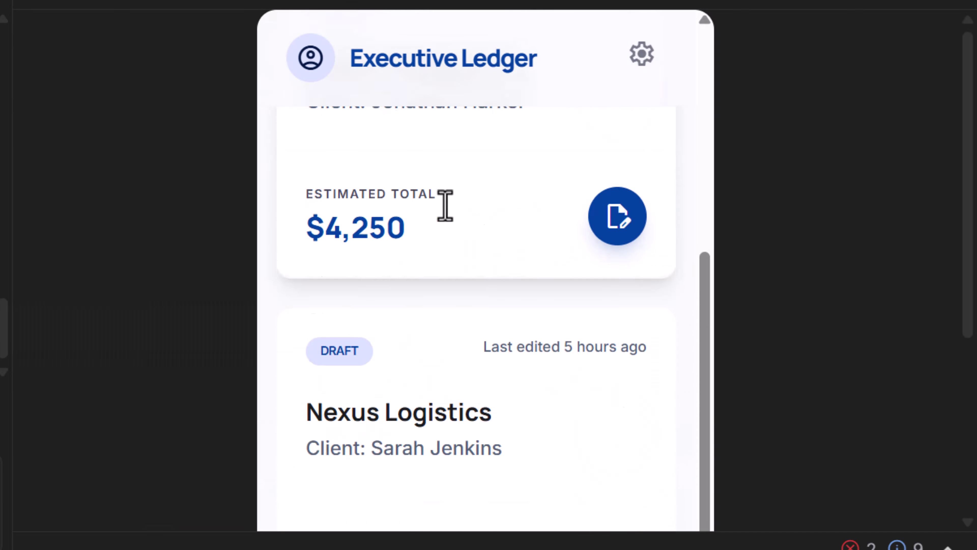
click(541, 462)
scroll(556, 349, down, 5)
scroll(589, 175, down, 5)
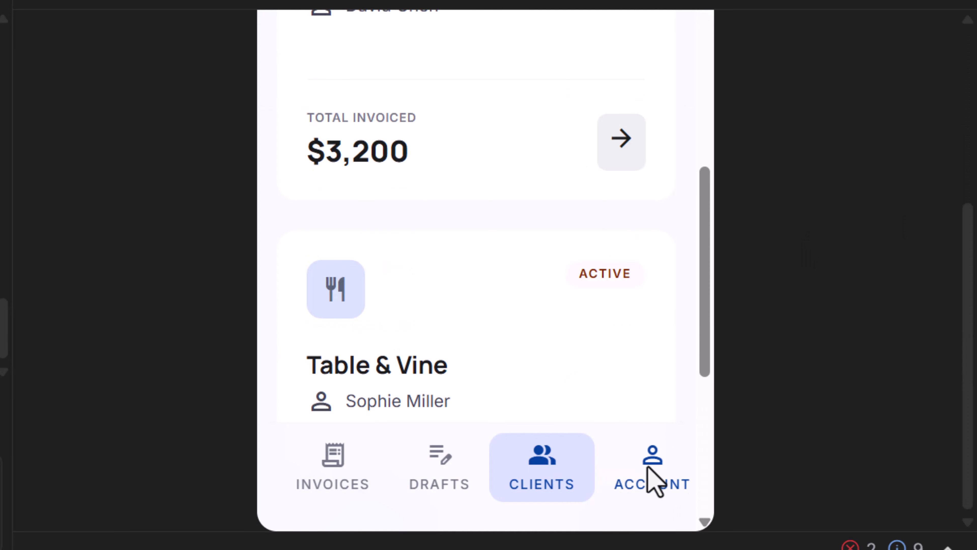
click(653, 479)
scroll(570, 254, up, 10)
scroll(502, 327, down, 5)
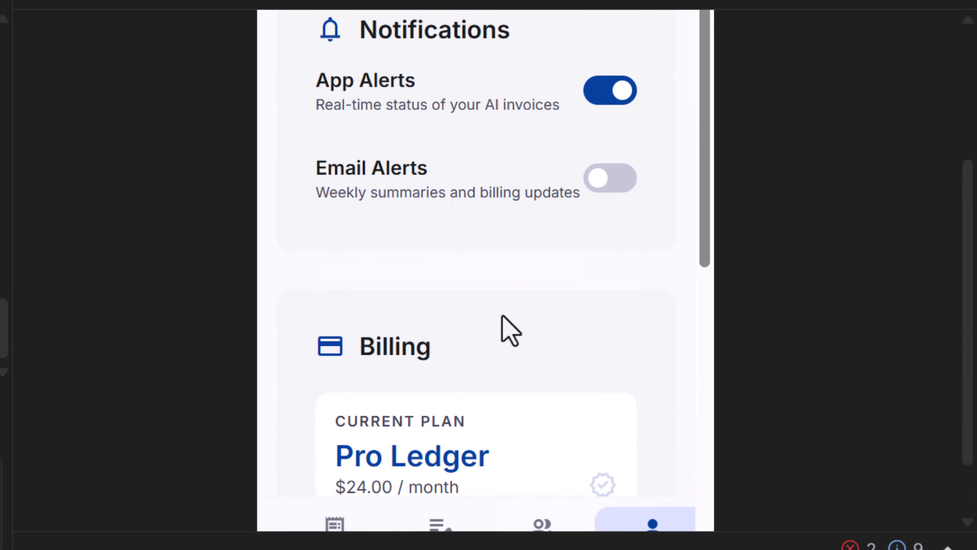
click(470, 350)
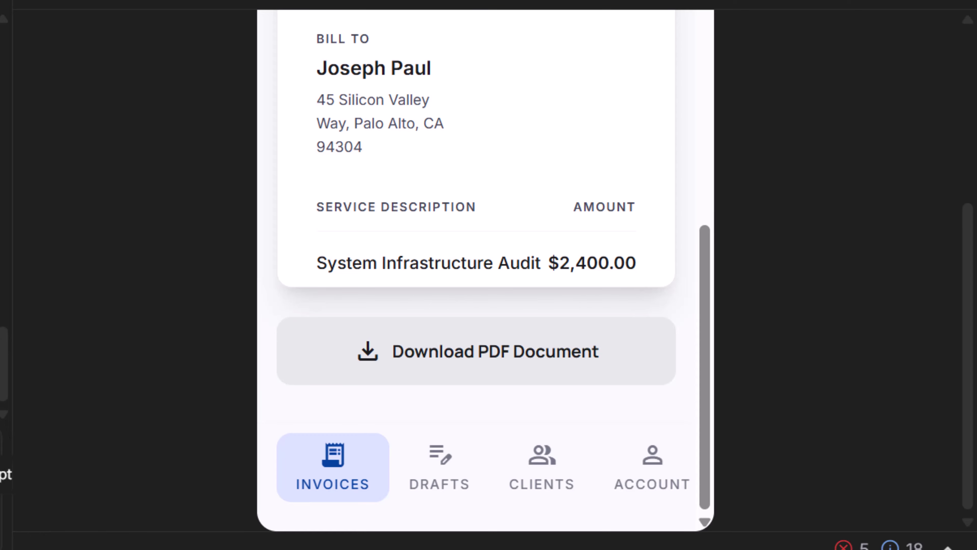
- Enter 'George Digitals' as the business name and fill in the client's name
text(George Digitals)
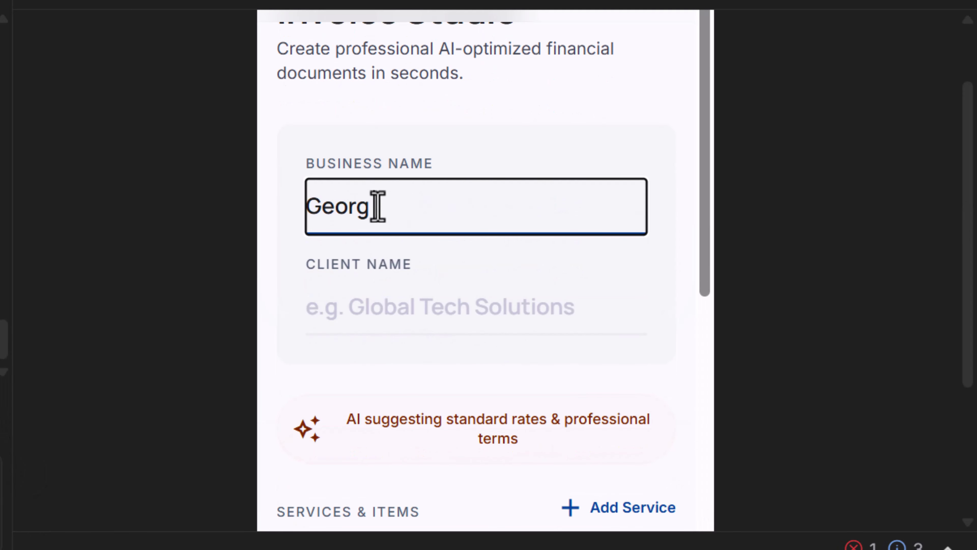
click(314, 308)
- Price Monthly Bookkeeping at 350 and add an Internet Subscription row at 300
scroll(624, 296, down, 5)
click(618, 283)
scroll(500, 281, down, 2)
click(426, 277)
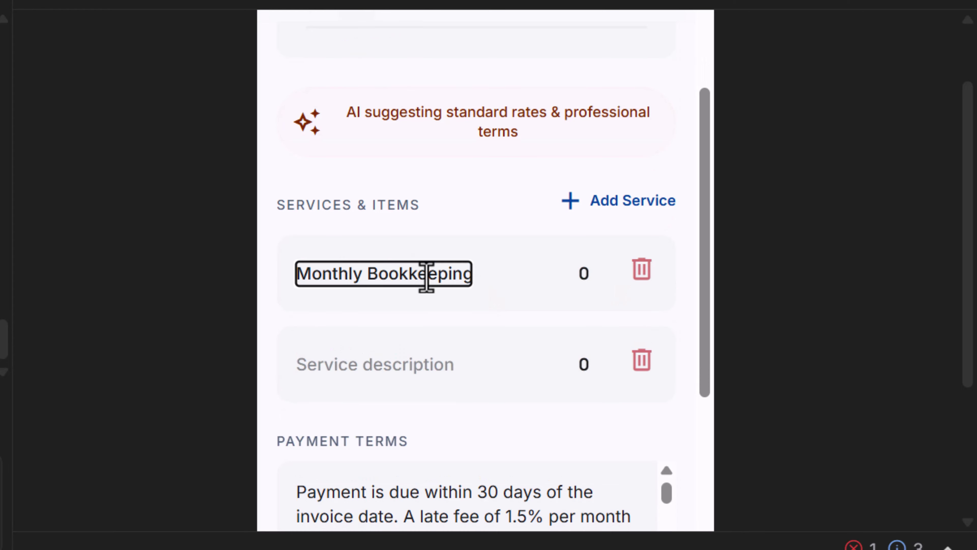
key(Tab)
text(350)
click(404, 366)
text(Internet Subscription)
key(Tab)
text(300)
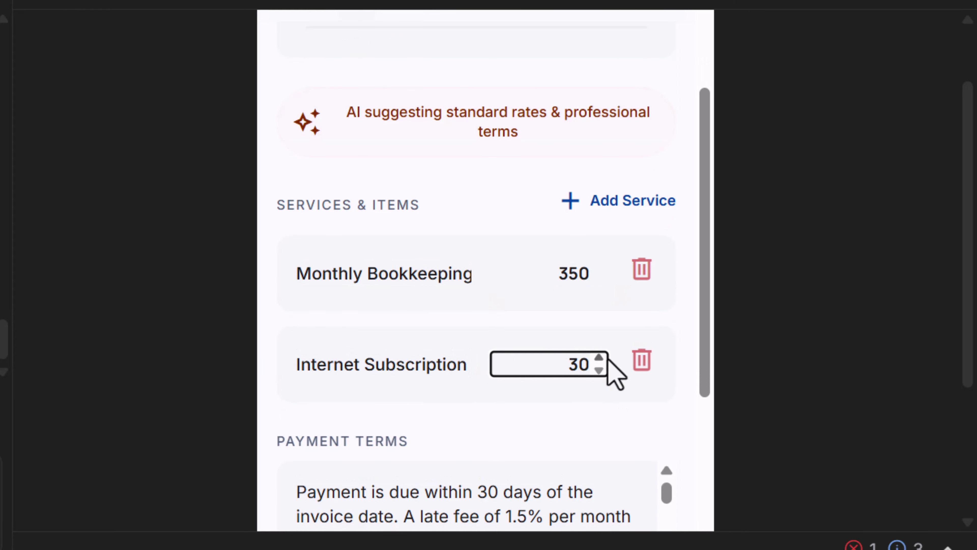
- Add a third service row for Groceries with its price
click(617, 201)
scroll(345, 343, down, 3)
click(345, 343)
text(Groceries)
key(Tab)
text(250)
- Generate the invoice and review the downloaded PDF's issued date
scroll(525, 344, down, 6)
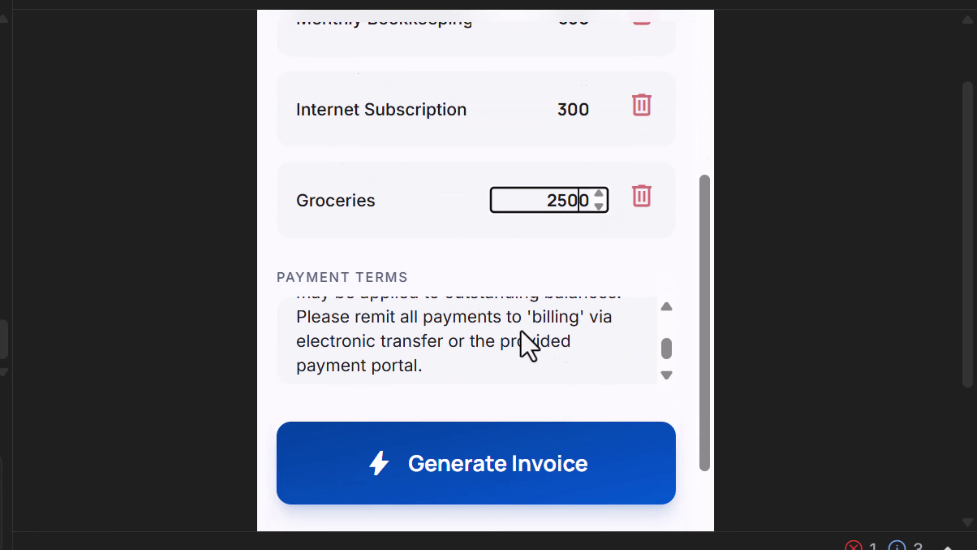
scroll(445, 340, up, 2)
click(445, 442)
scroll(402, 327, down, 8)
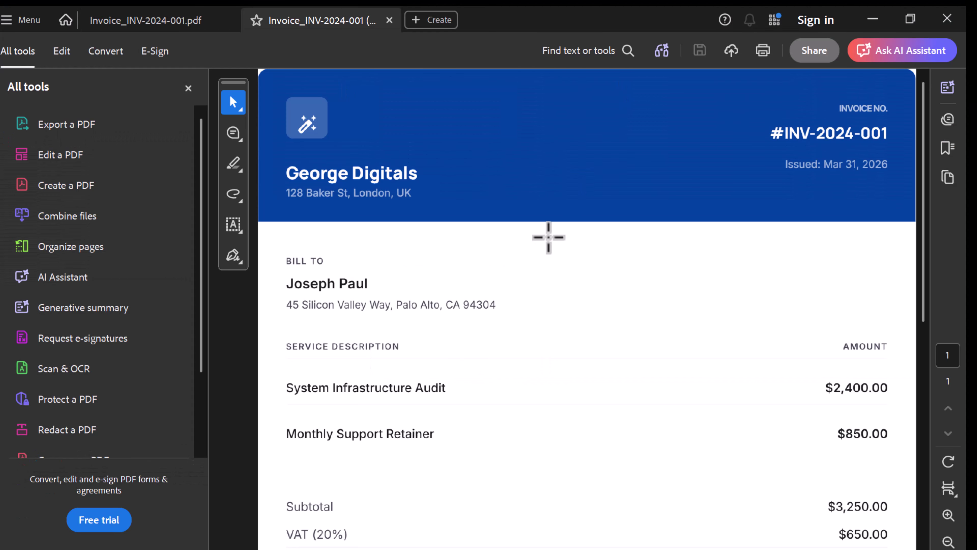
scroll(547, 236, down, 5)
scroll(694, 386, up, 5)
drag(772, 150, 909, 181)
scroll(690, 231, down, 1)
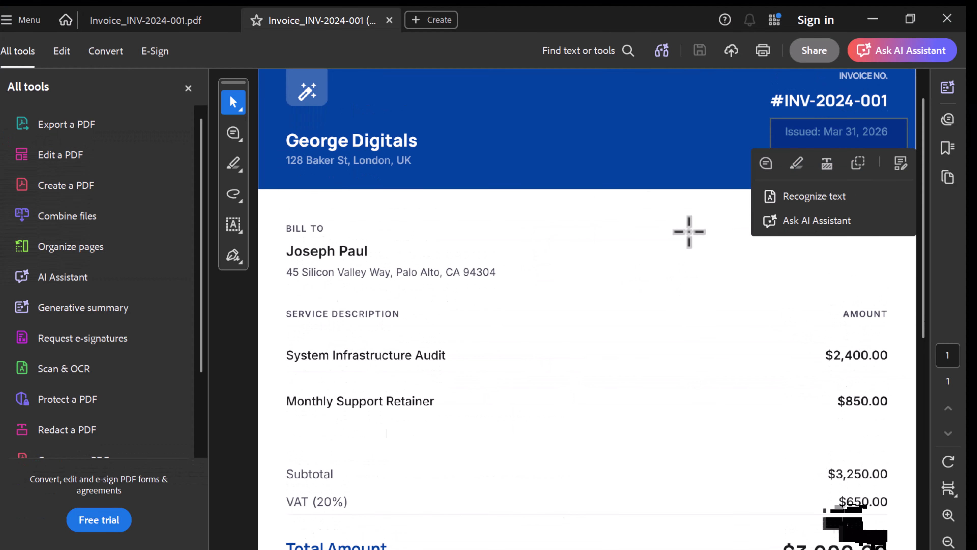
click(689, 231)
- Paste the prepared invoice change request into the chat box
click(873, 19)
click(185, 498)
text(I noticed that the invoice number doesn't change and also their is not place for regularity the vat or for a company to add their logo, so that it is in the invoice also add template so that they can select it or a place where the company can select their own color base on their logo so it has brand consistency and don't use generic data please)
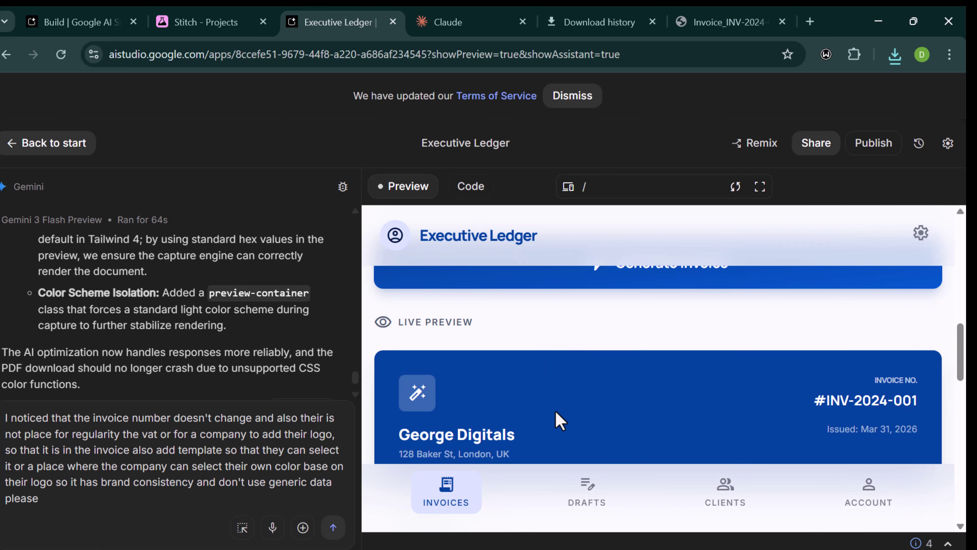
- Correct the misspelled 'their' and 'regularity' in the chat prompt
click(326, 415)
key(BackSpace)
key(BackSpace)
text(re)
click(117, 434)
key(BackSpace)
key(BackSpace)
key(BackSpace)
key(BackSpace)
text(ting)
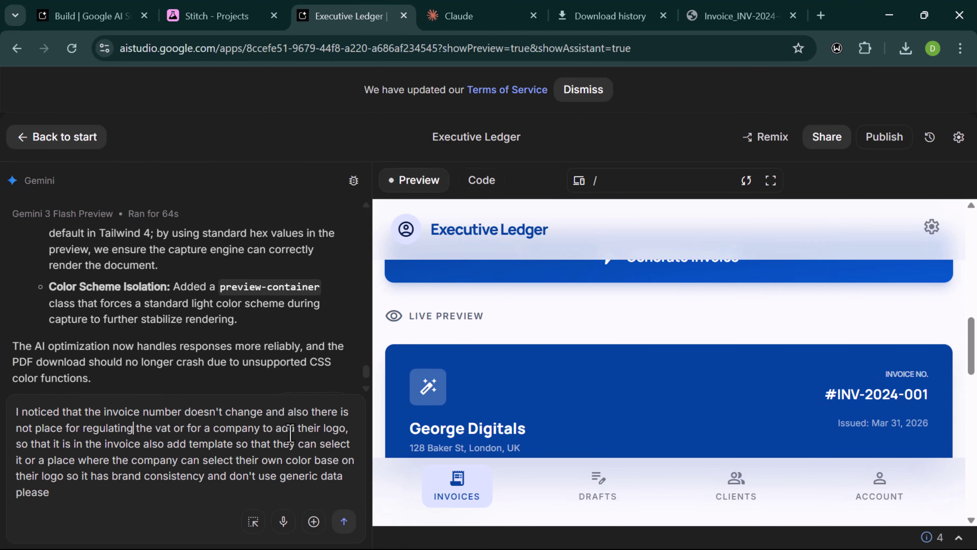
- Send the customisation request to Gemini and wait for the app to rebuild
click(345, 521)
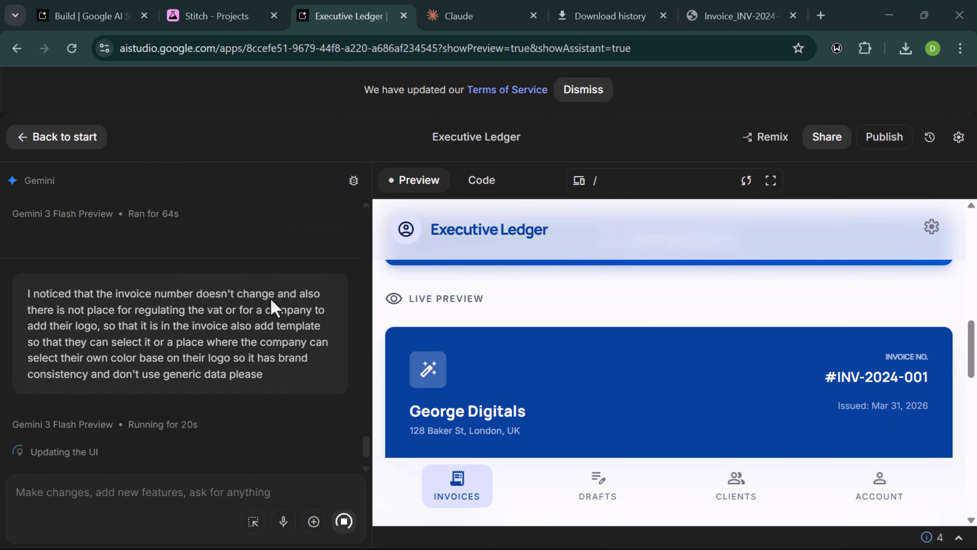
scroll(552, 328, up, 3)
scroll(429, 409, down, 2)
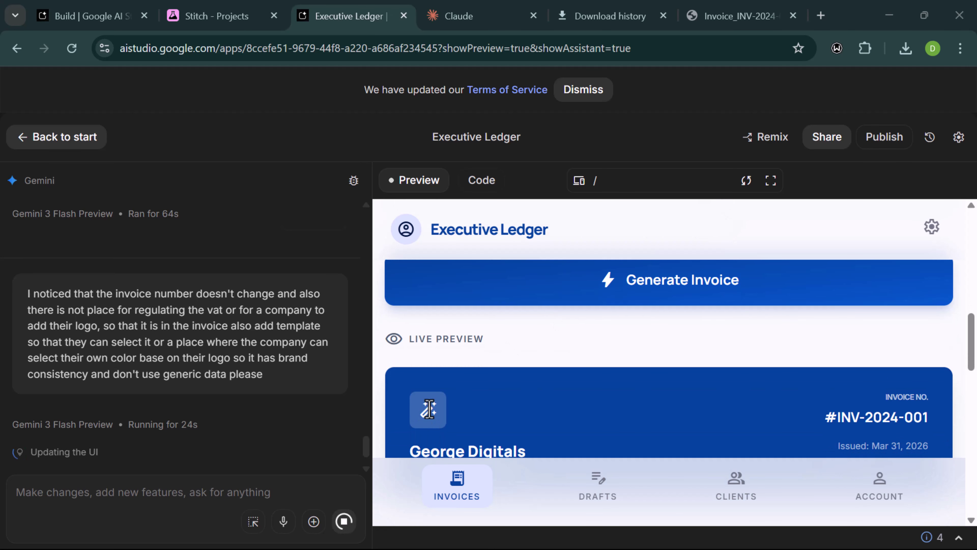
scroll(430, 409, down, 1)
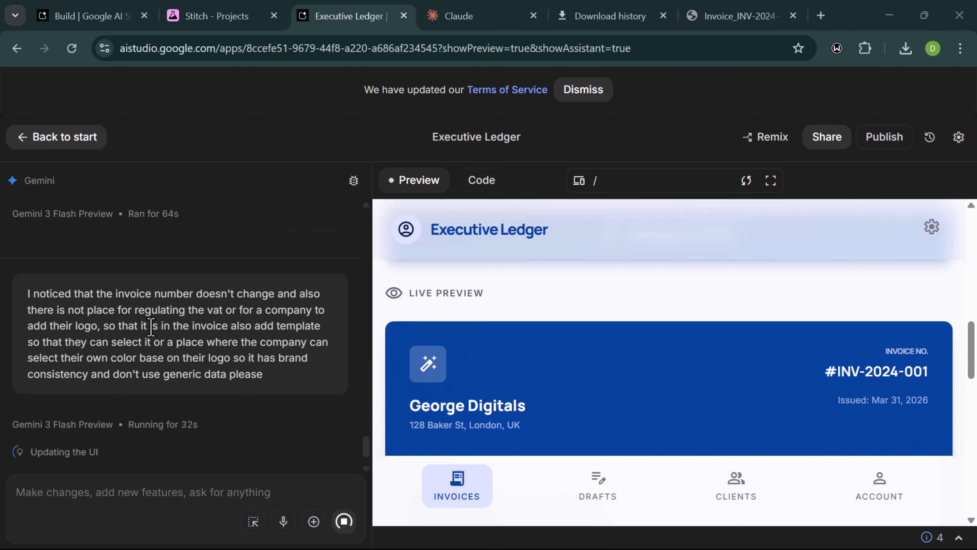
scroll(560, 354, down, 5)
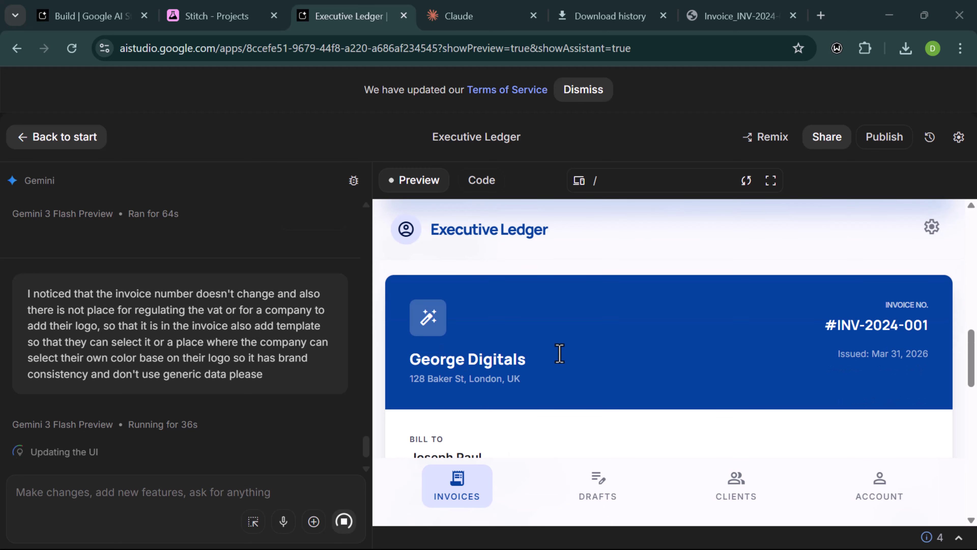
scroll(558, 351, down, 2)
scroll(509, 336, up, 6)
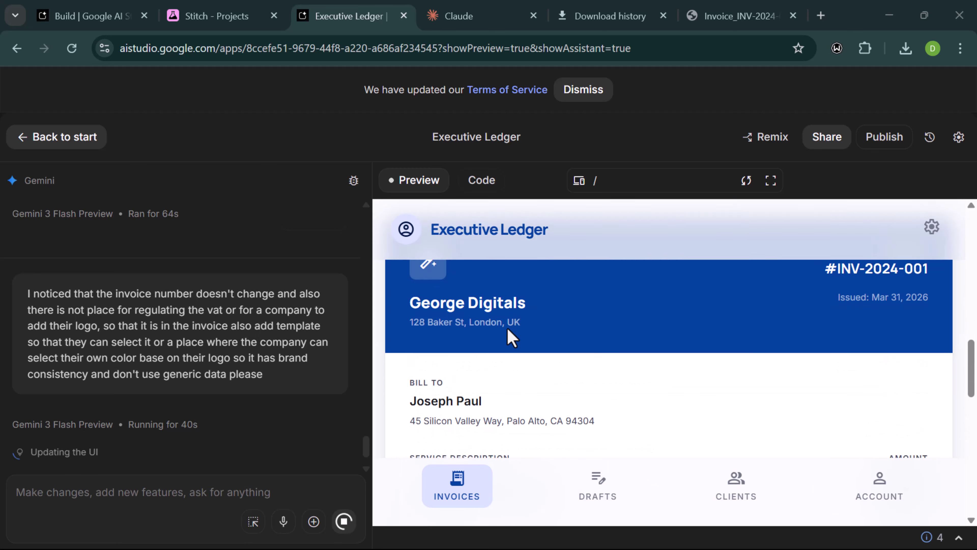
scroll(596, 395, down, 1)
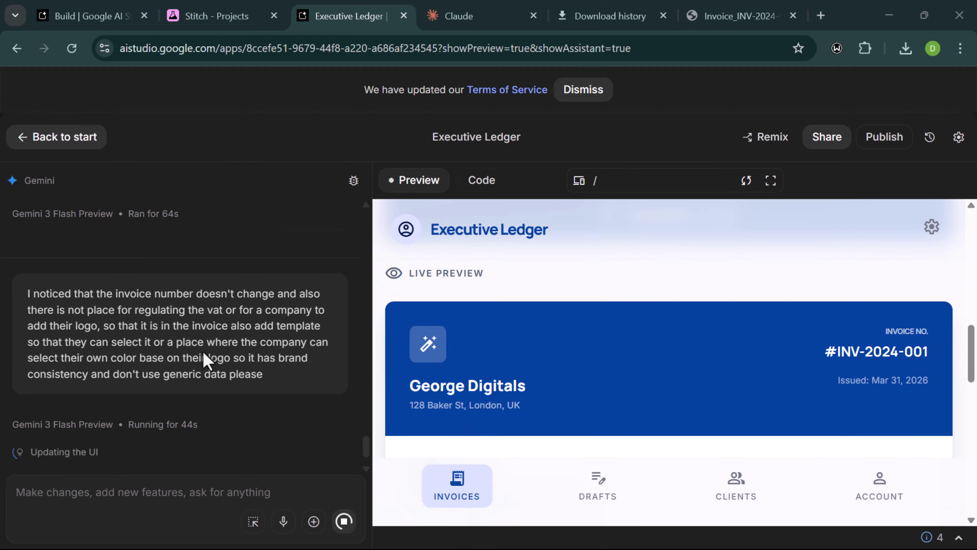
scroll(550, 424, down, 5)
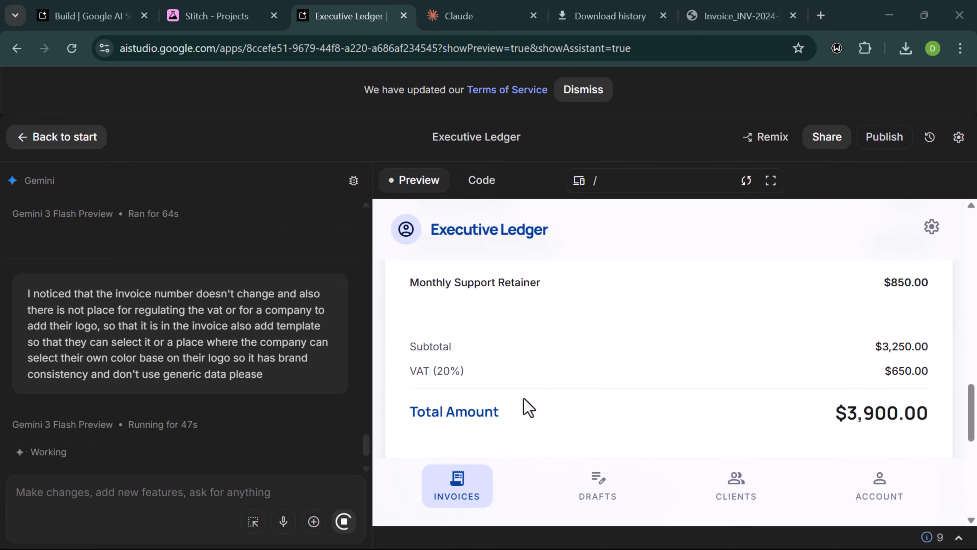
scroll(508, 293, up, 3)
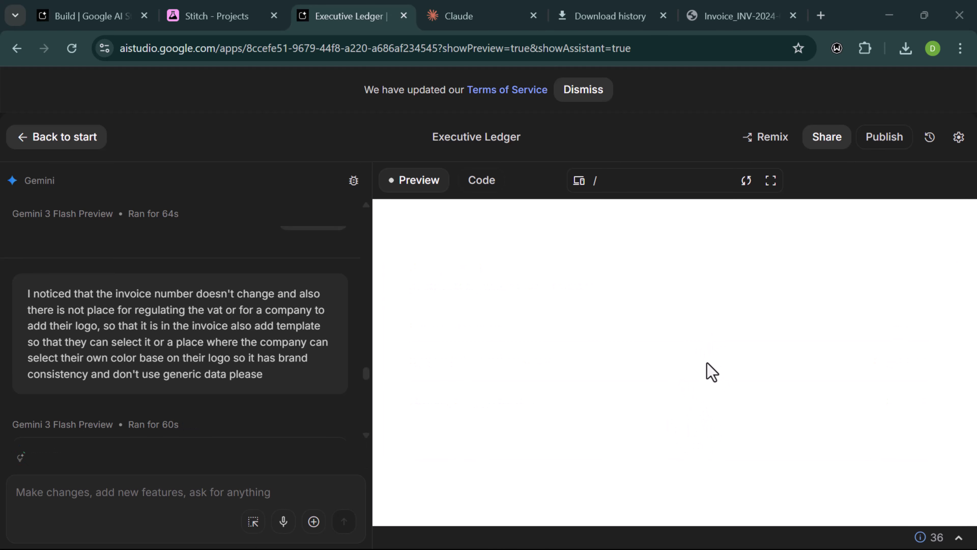
- Test the invoice number field and raise the VAT rate from 19 to 20
scroll(677, 332, up, 15)
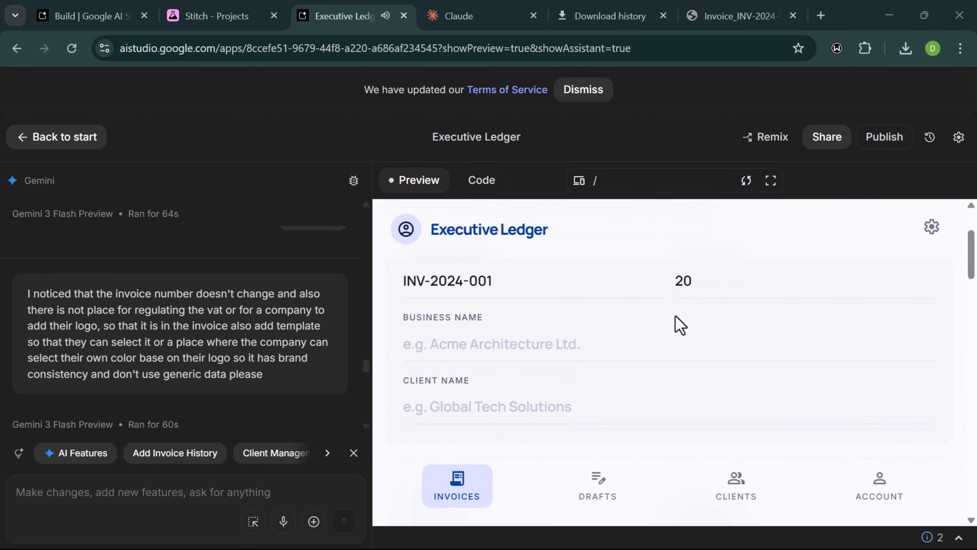
scroll(654, 338, down, 3)
scroll(698, 310, up, 3)
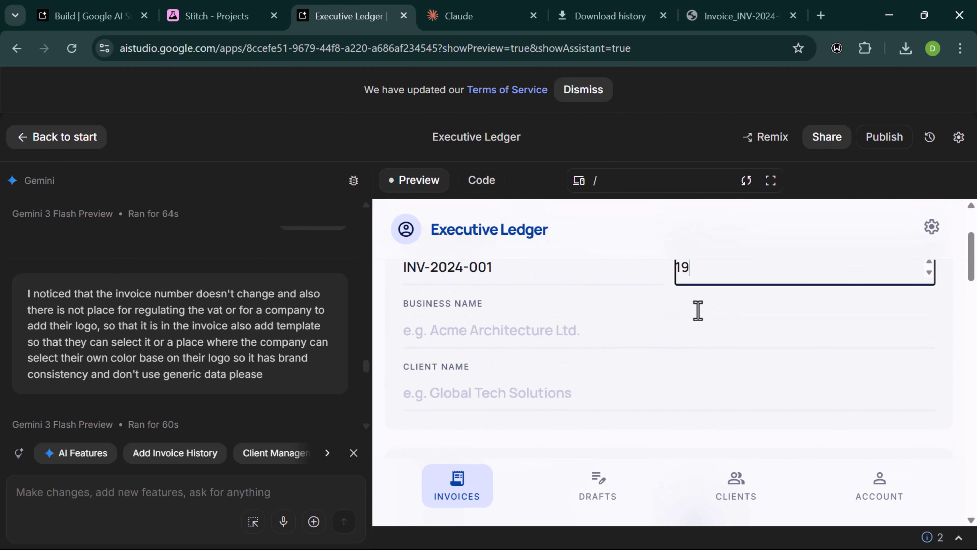
click(539, 327)
scroll(539, 327, up, 2)
click(726, 388)
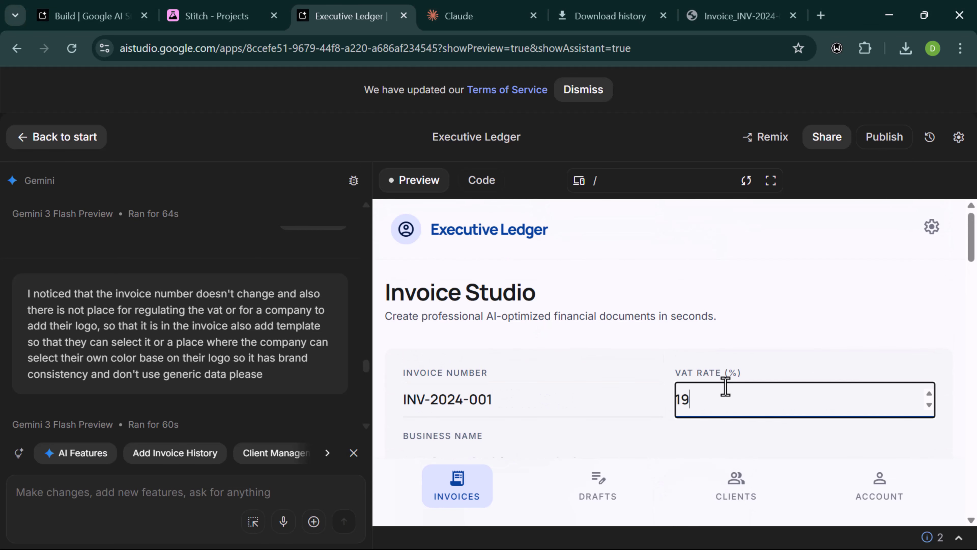
click(932, 397)
- Try the Classic, Modern and Minimal document templates
scroll(535, 408, down, 1)
scroll(535, 407, down, 1)
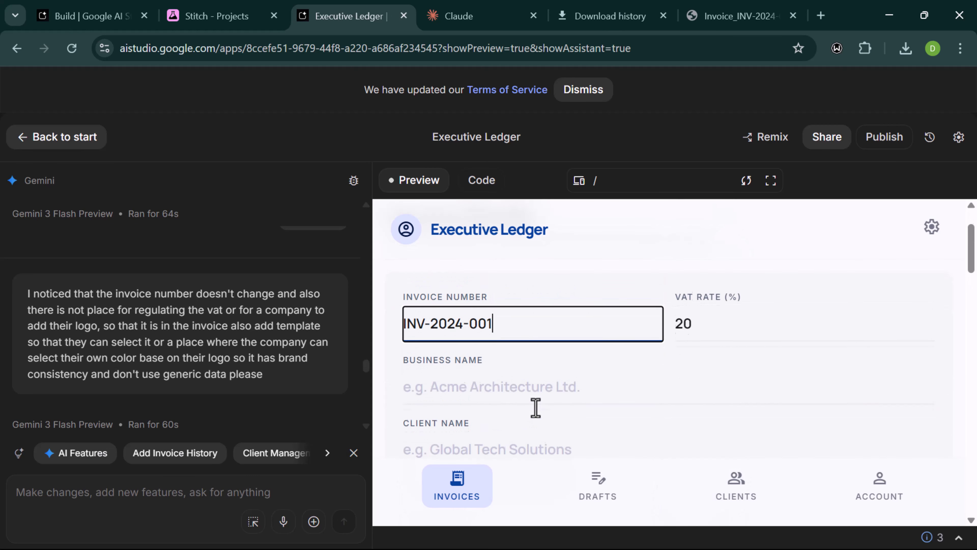
scroll(534, 404, up, 2)
scroll(534, 408, down, 4)
scroll(515, 369, down, 4)
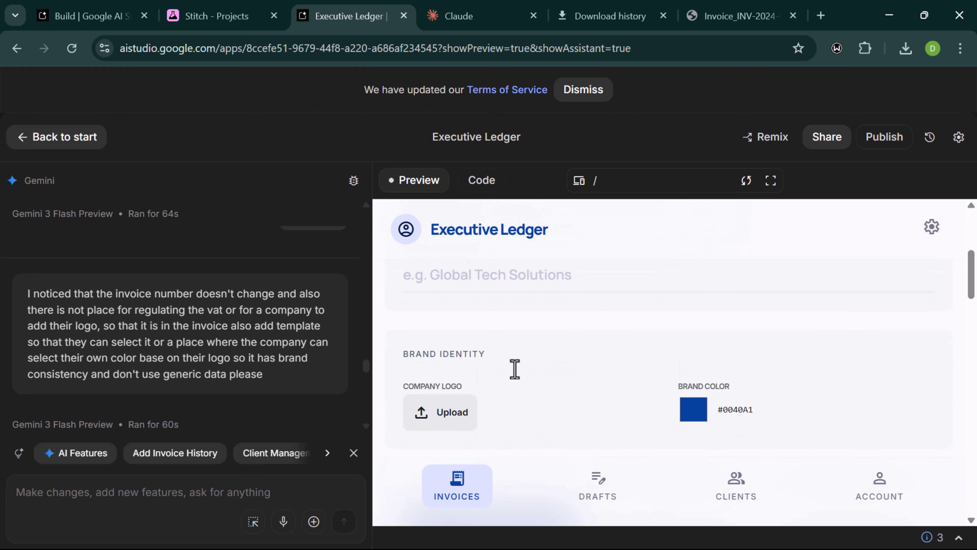
scroll(654, 348, down, 3)
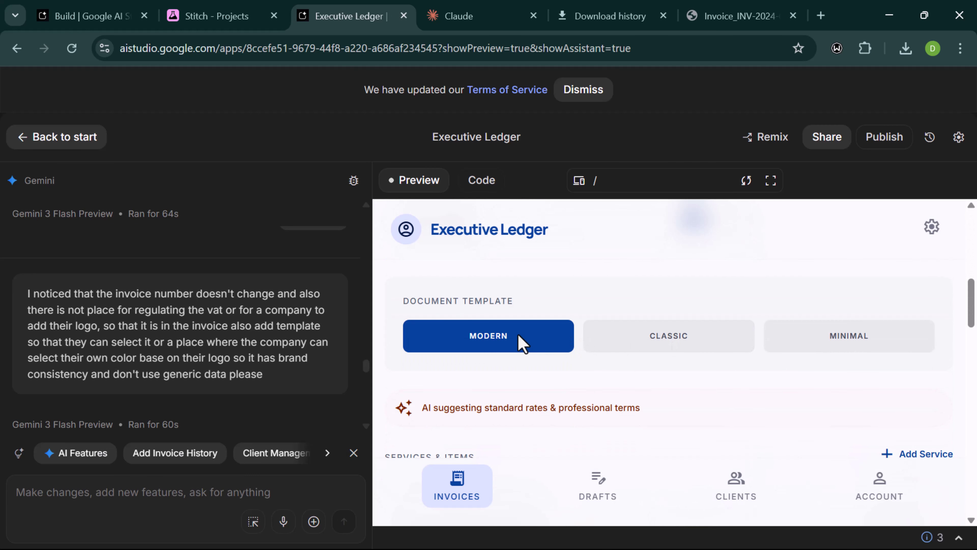
click(629, 349)
click(530, 343)
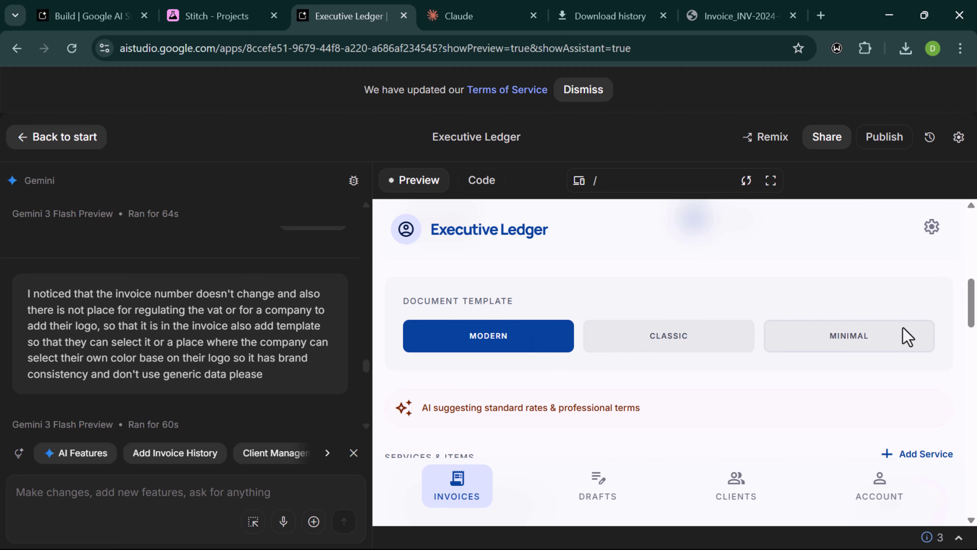
click(863, 339)
- Reselect the MINIMAL template and scroll through the live invoice preview
scroll(485, 338, down, 5)
scroll(485, 338, down, 12)
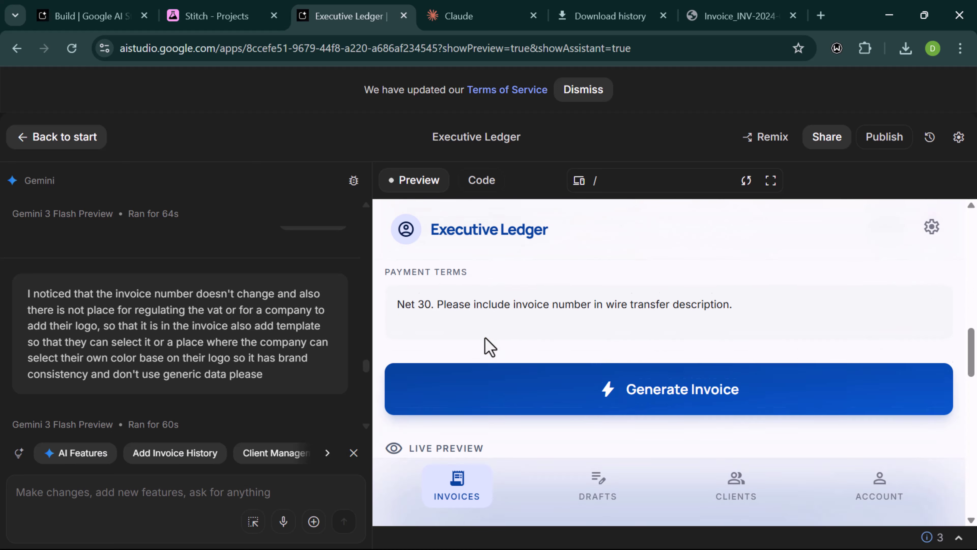
scroll(485, 338, down, 2)
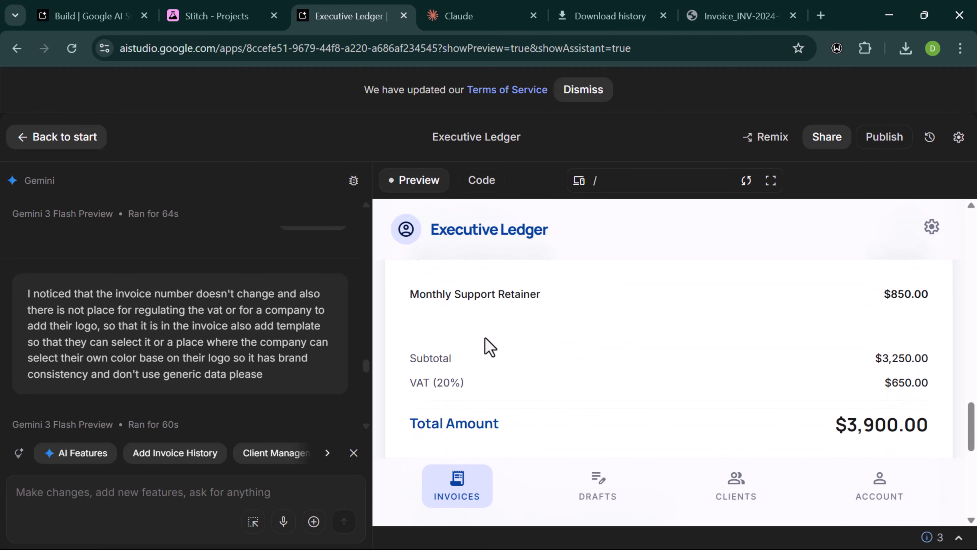
scroll(573, 343, up, 6)
scroll(573, 344, down, 3)
scroll(576, 344, up, 8)
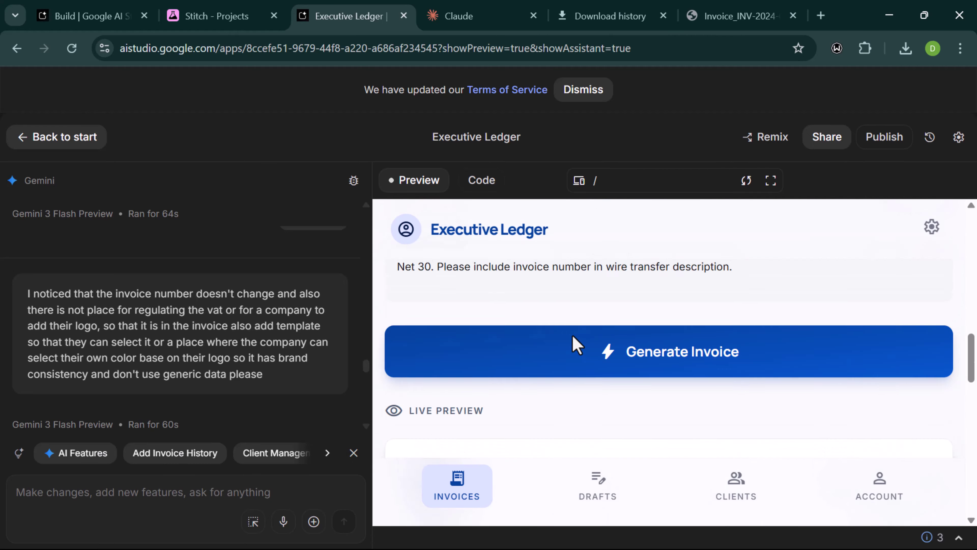
scroll(847, 427, down, 3)
click(804, 376)
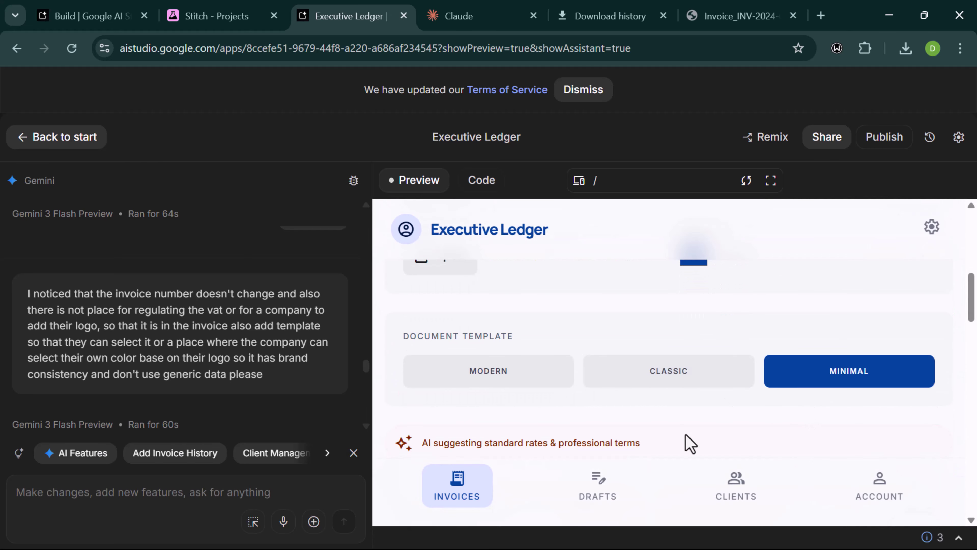
scroll(687, 443, down, 10)
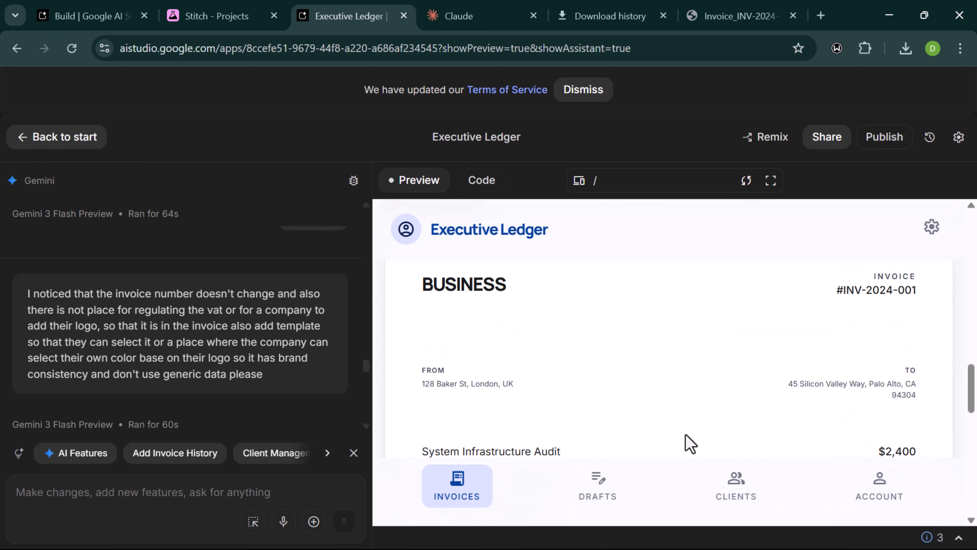
scroll(689, 443, up, 1)
scroll(689, 443, down, 5)
scroll(688, 443, up, 8)
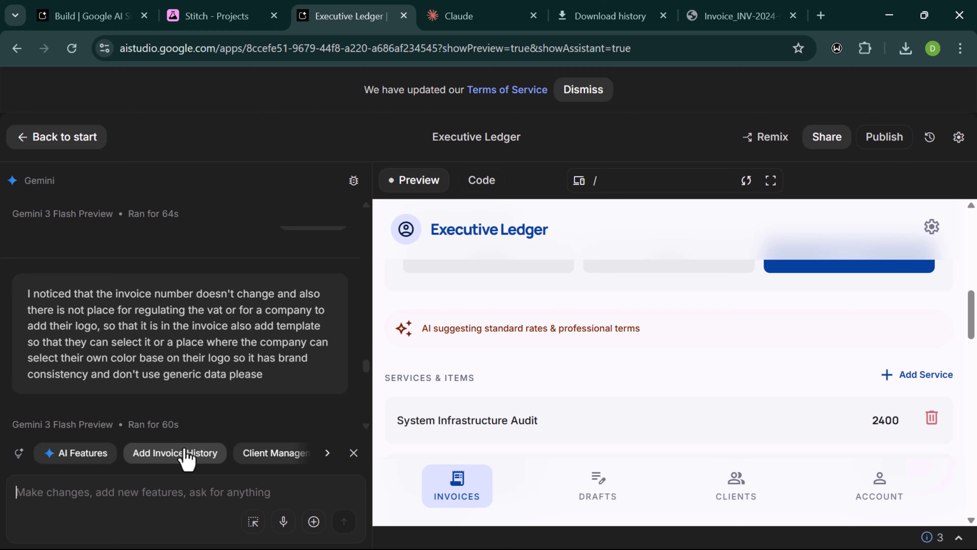
- Type a request for item quantities on services and items bought in large quantities
text(so there are)
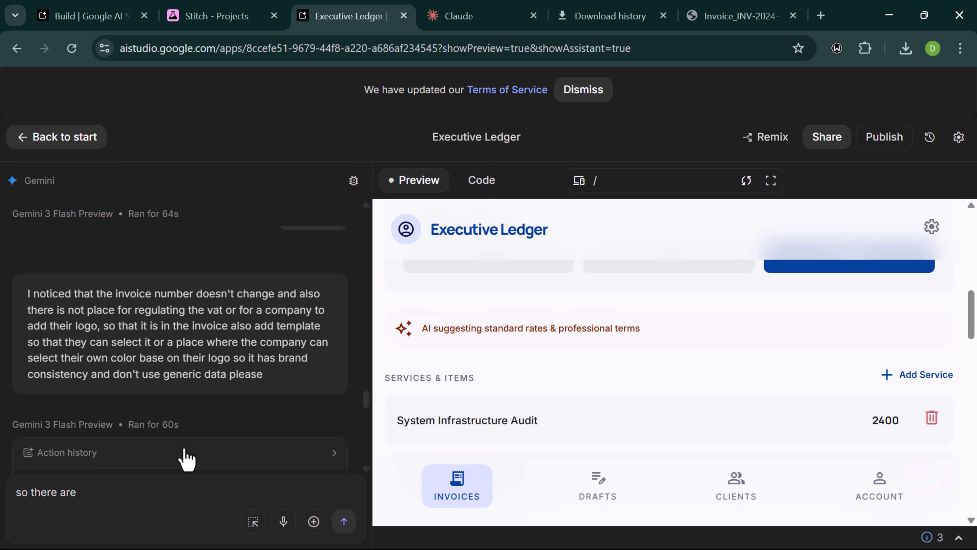
key(BackSpace)
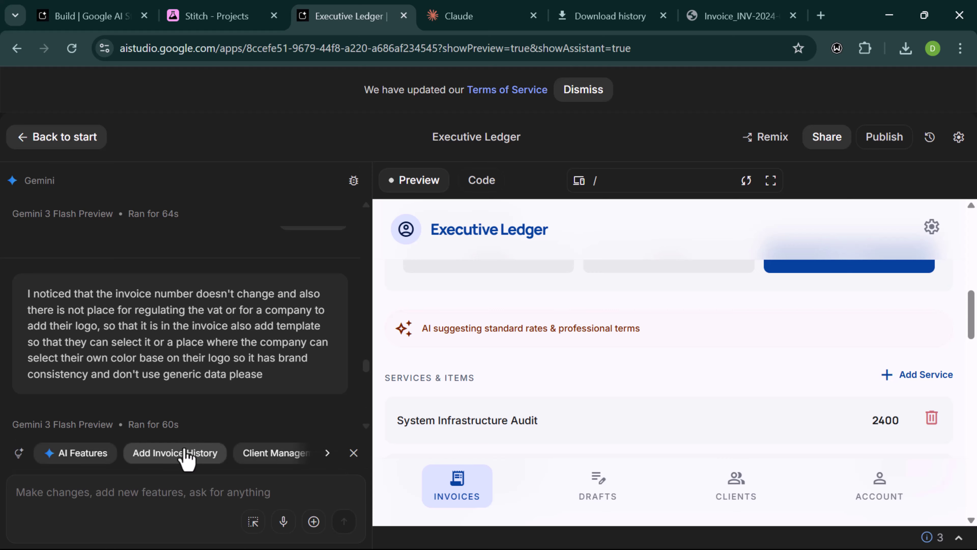
text(we want to have item quantity when we add services)
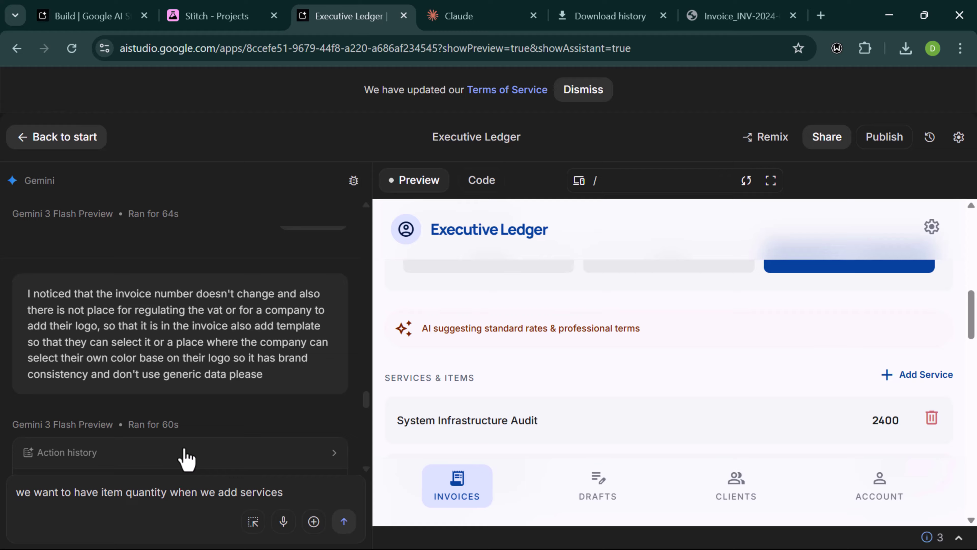
text(cause there are some thing)
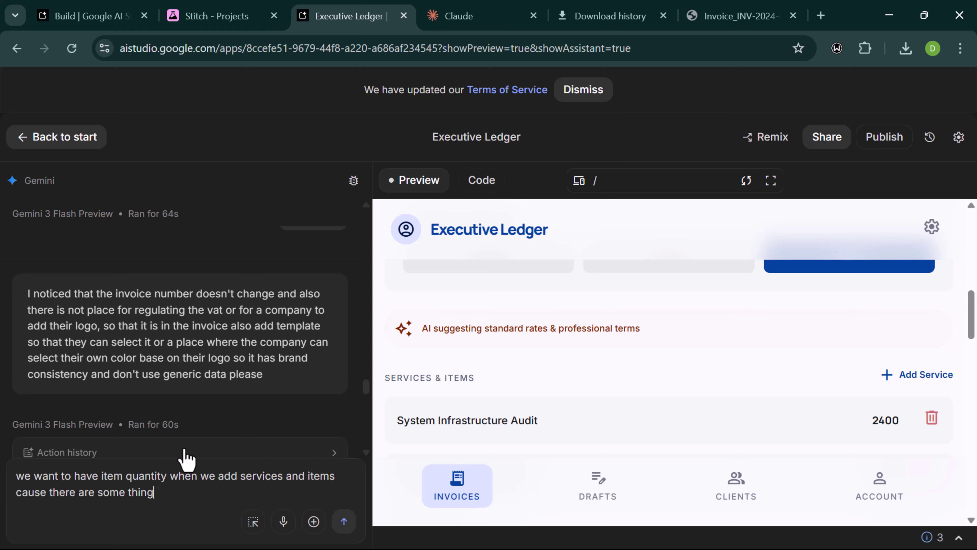
text(be bought in)
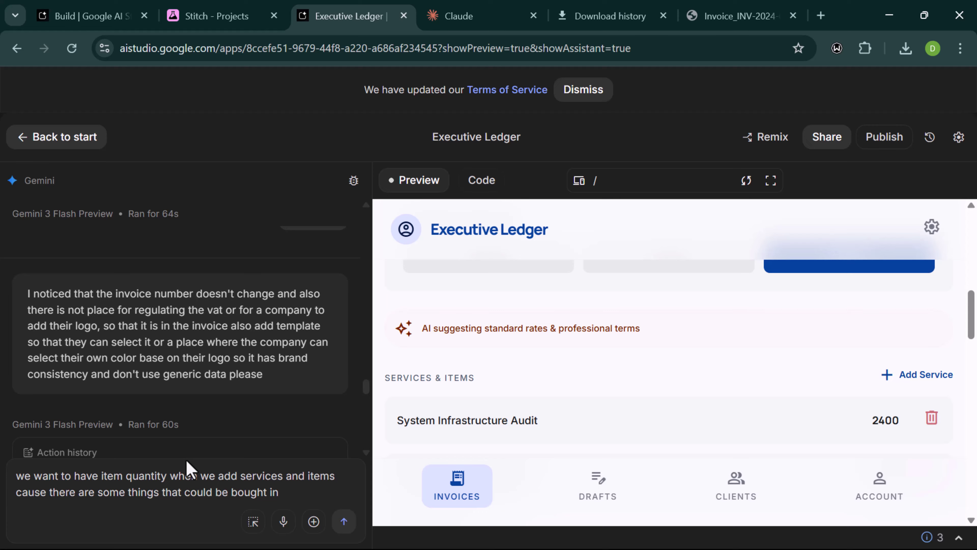
text( large quantity)
- Send the item-quantity request to Gemini
click(343, 521)
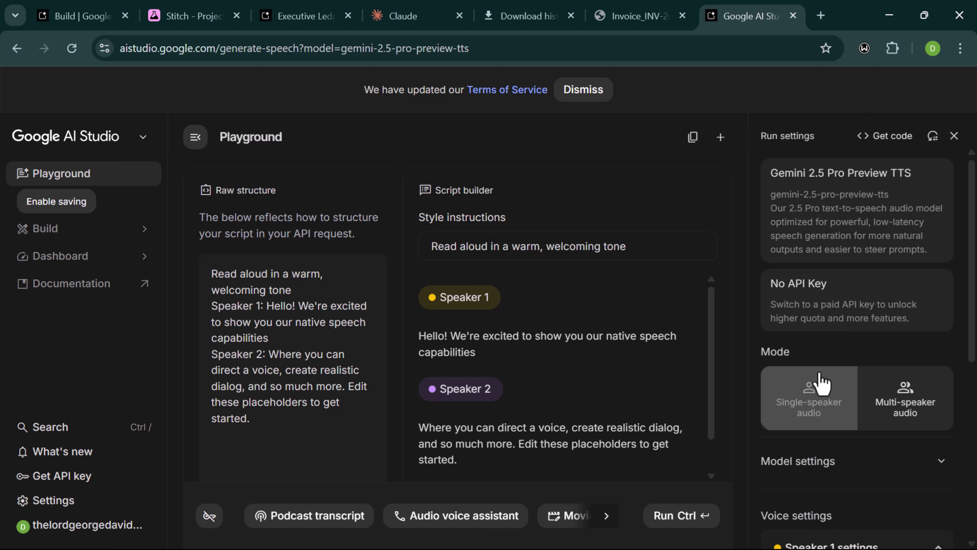
- Open Google AI Studio from the search results and go to its Build page
click(812, 385)
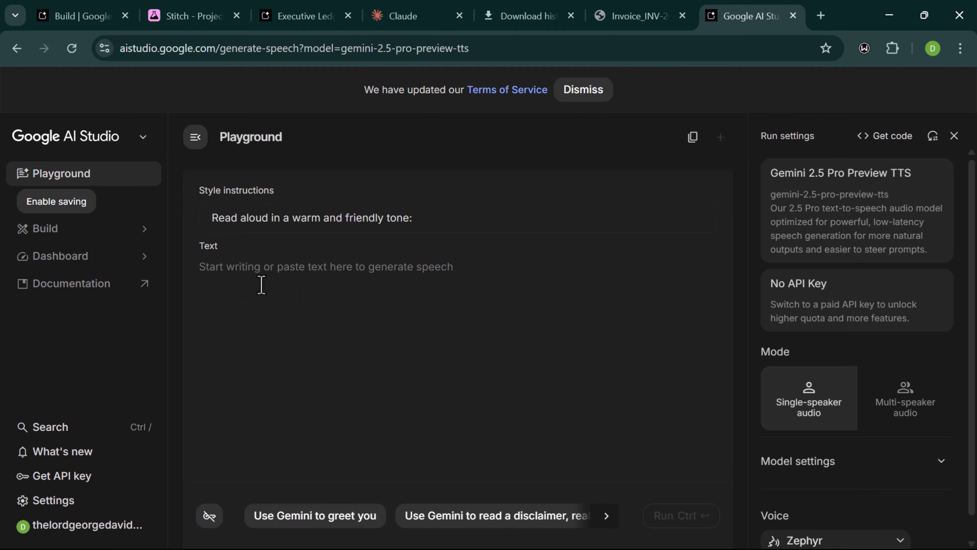
click(46, 235)
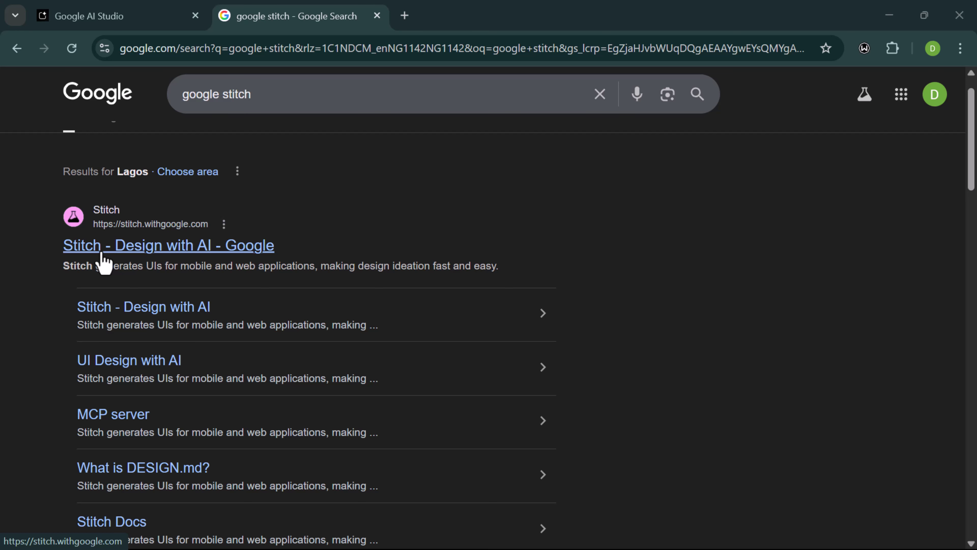
- Open the 'Stitch - Design with AI - Google' search result
click(100, 218)
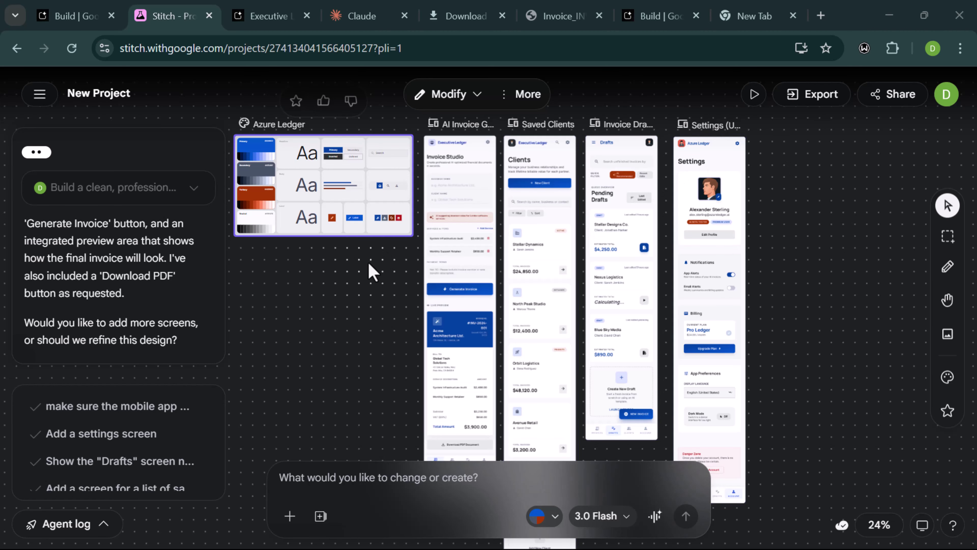
- Inspect the Azure Ledger style board and the AI Invoice Generator screen
scroll(371, 272, down, 1)
scroll(125, 319, up, 3)
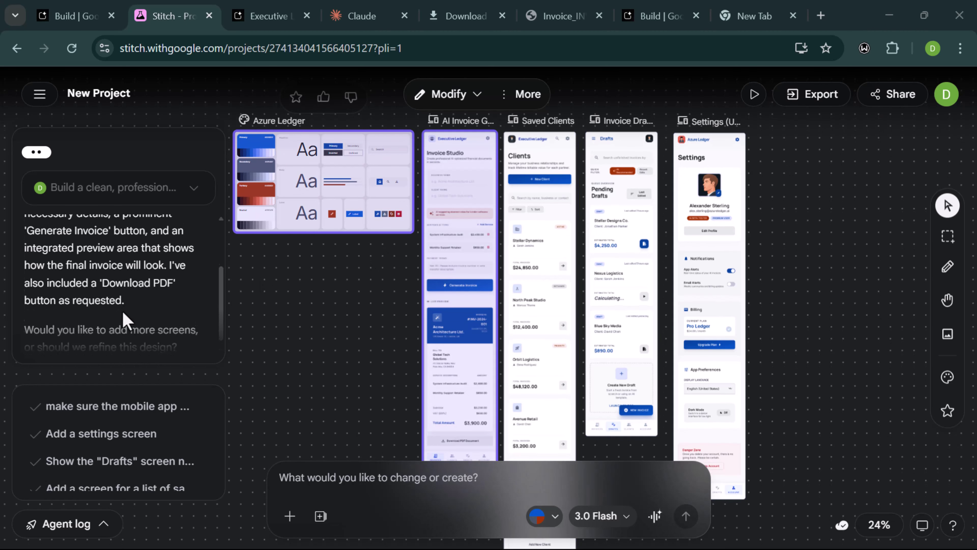
scroll(125, 319, down, 3)
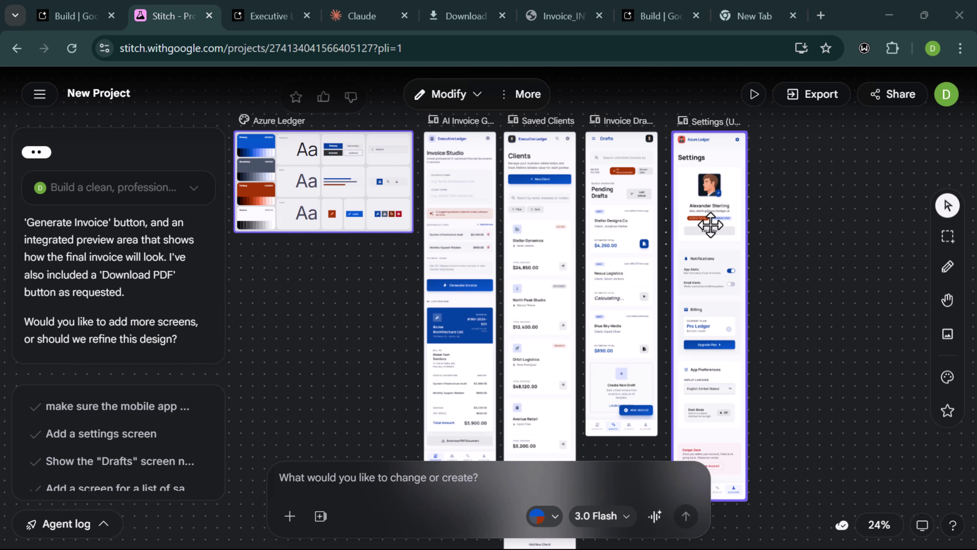
click(793, 239)
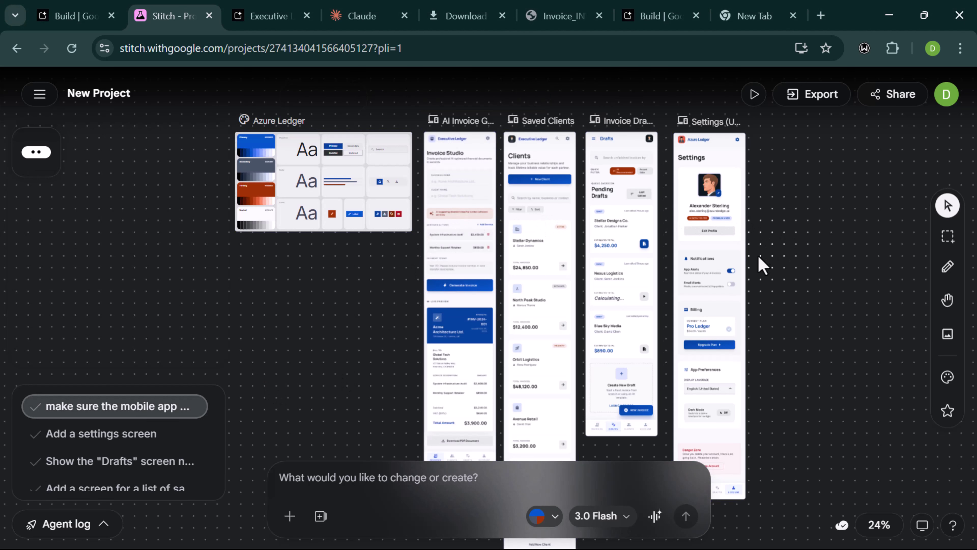
click(458, 272)
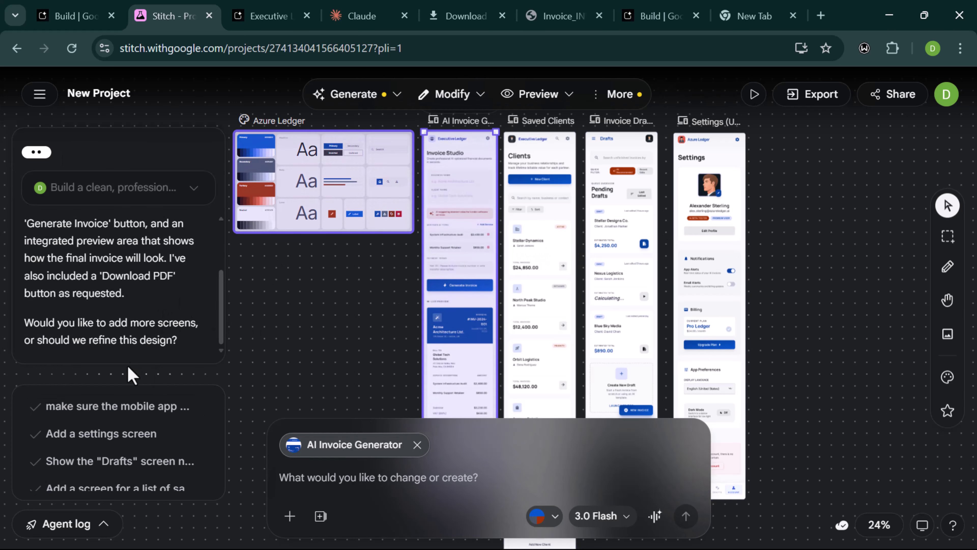
click(799, 240)
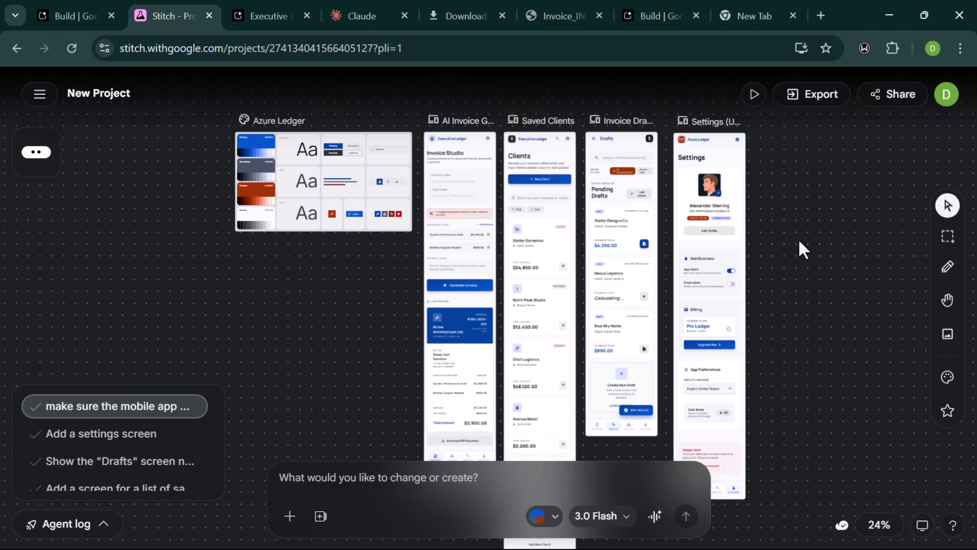
- Pan the canvas across the remaining invoice app screens
scroll(799, 241, down, 5)
scroll(799, 242, up, 7)
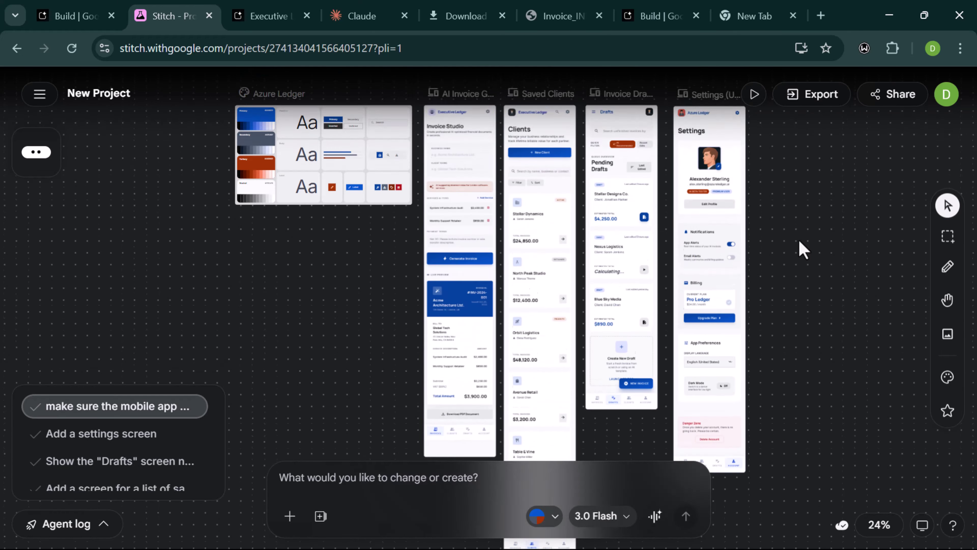
scroll(799, 241, right, 3)
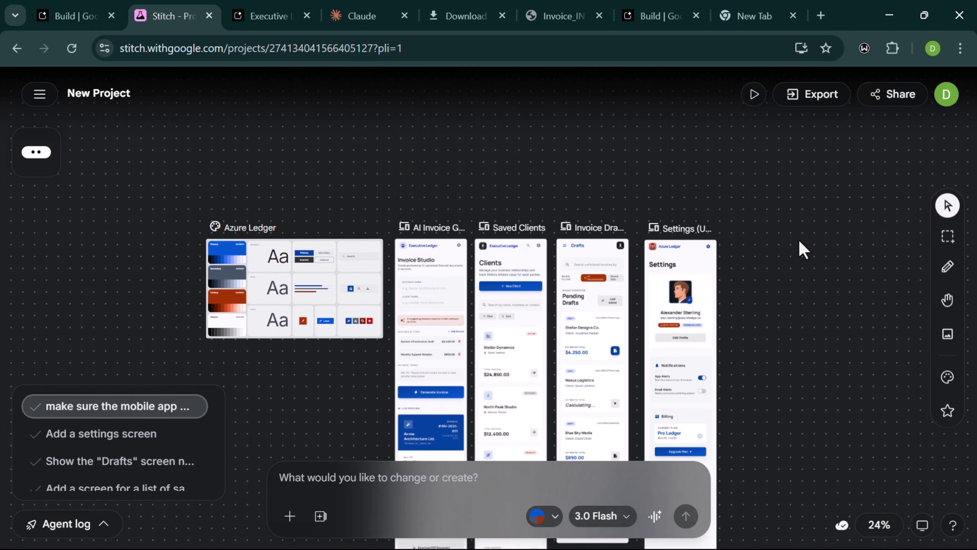
scroll(800, 241, down, 3)
scroll(799, 238, left, 4)
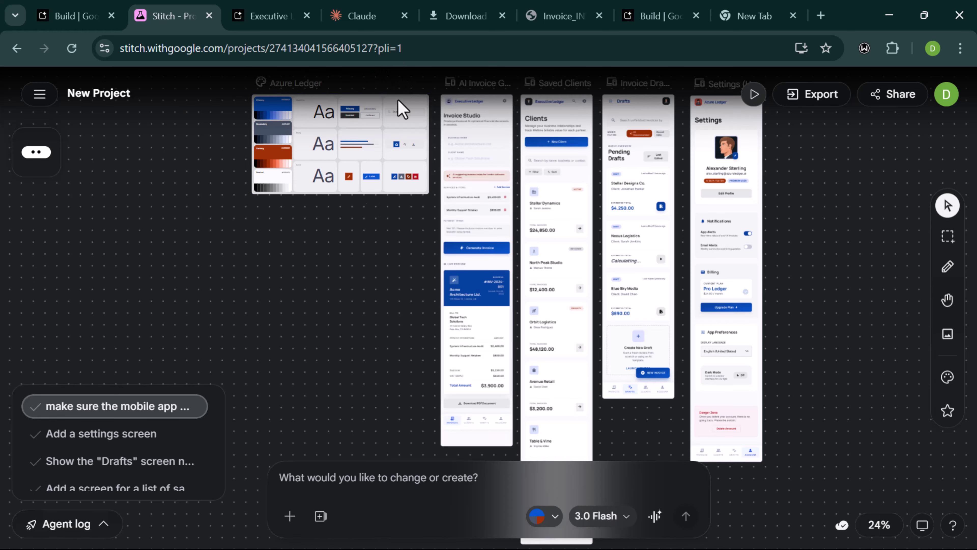
scroll(397, 189, up, 5)
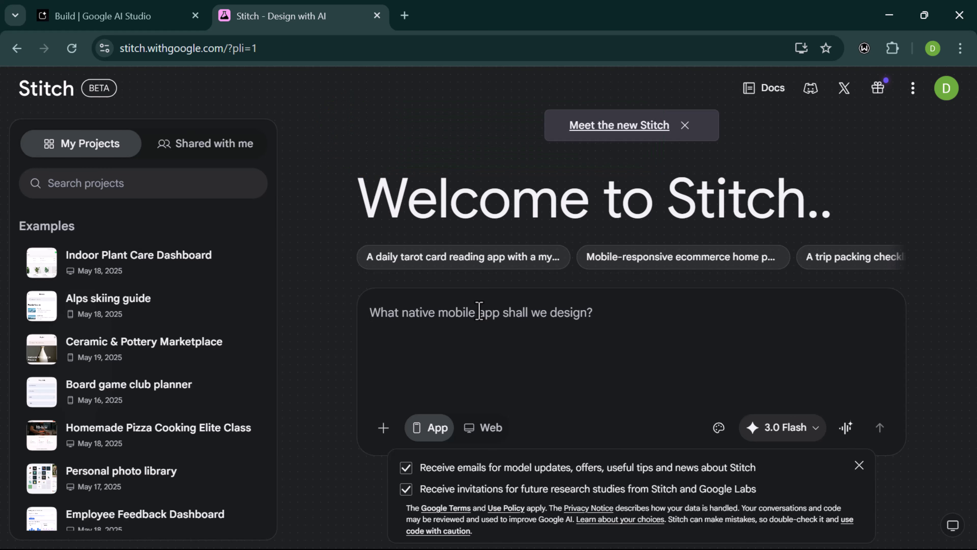
- Start the fintech dashboard prompt: best colour combination, modern design and layout
text(I want )
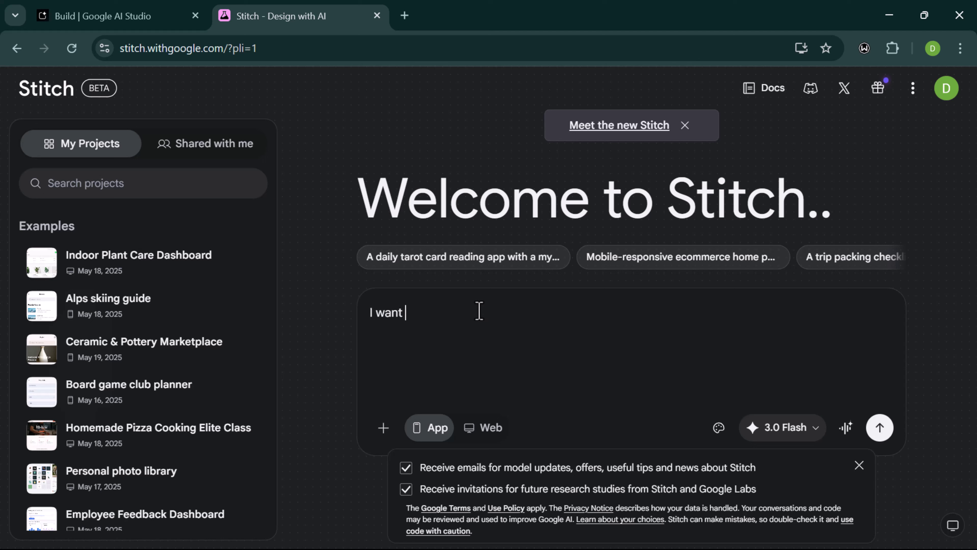
text(you to desig)
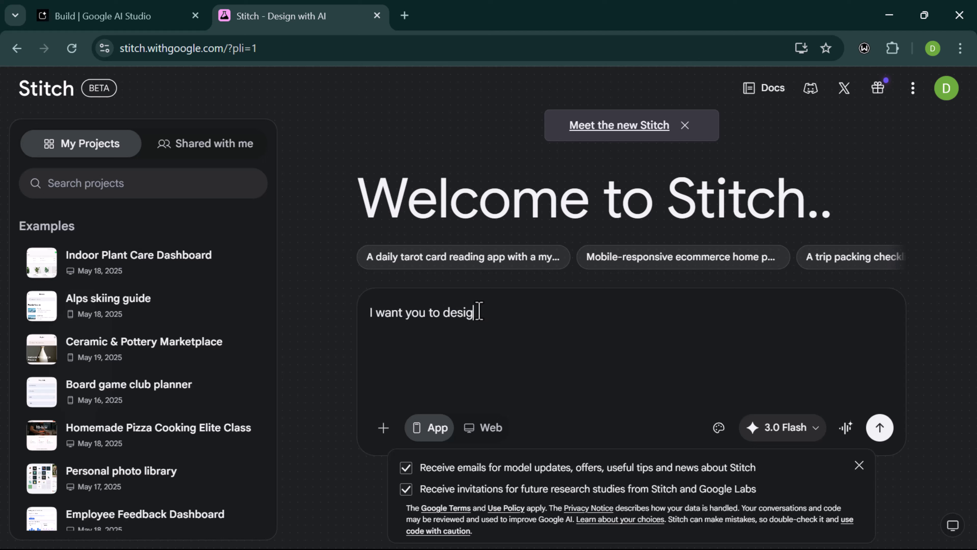
text(n a fin tech dashboard,)
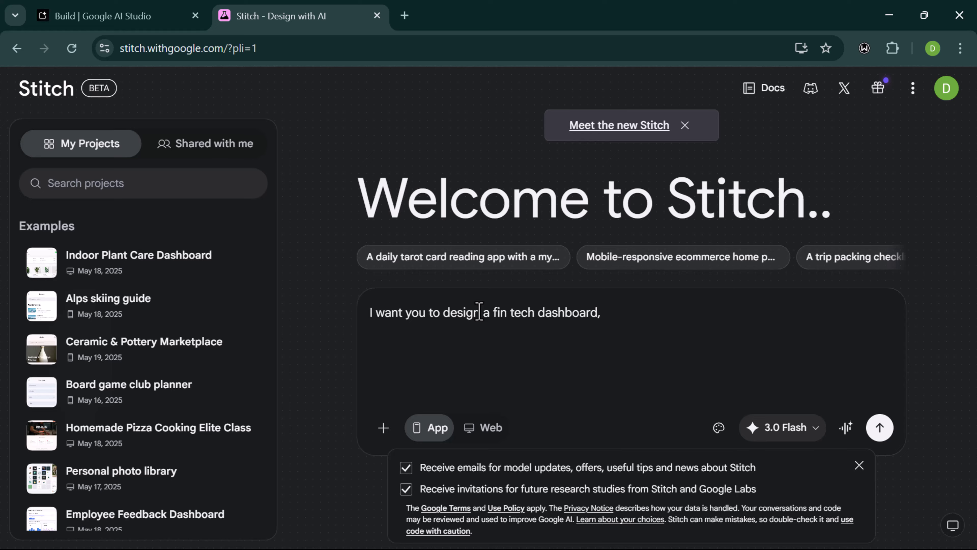
text( using the be)
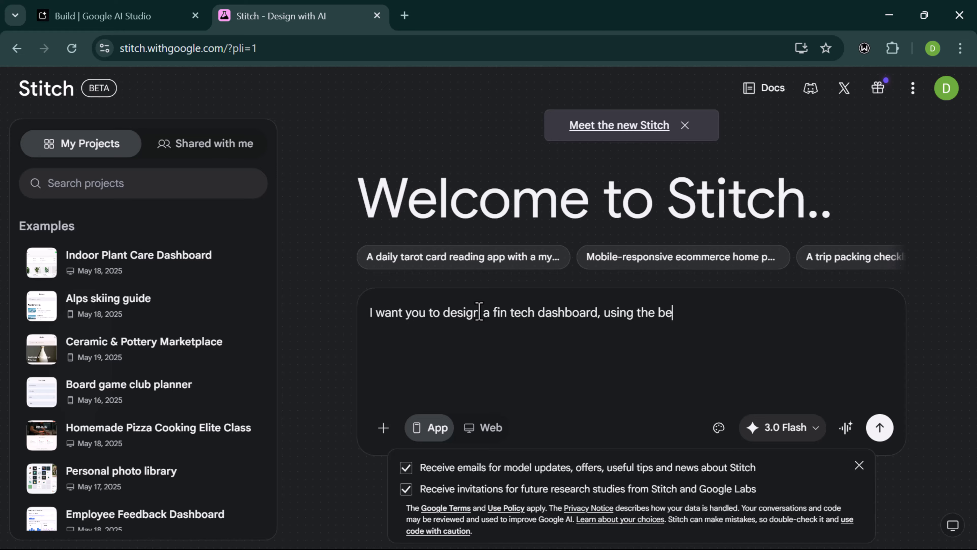
text(st )
text(colors )
text(com)
text(bination)
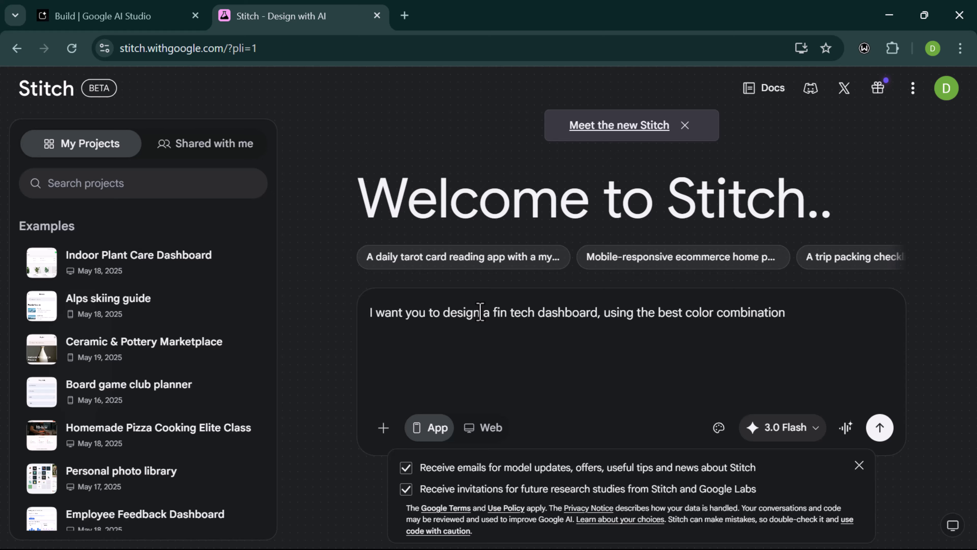
text( it should have )
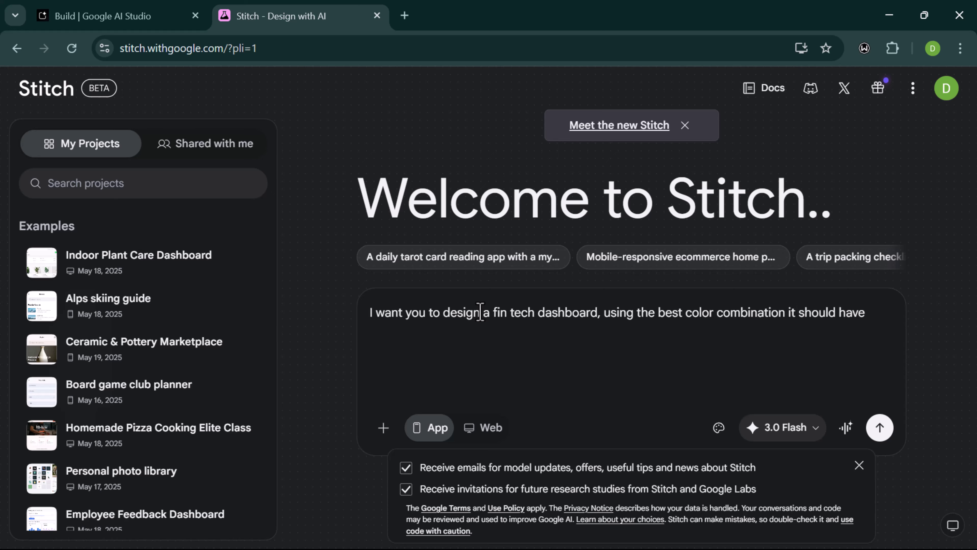
text(a modern)
text(est)
key(BackSpace)
key(BackSpace)
text(d)
key(BackSpace)
key(BackSpace)
text(desig)
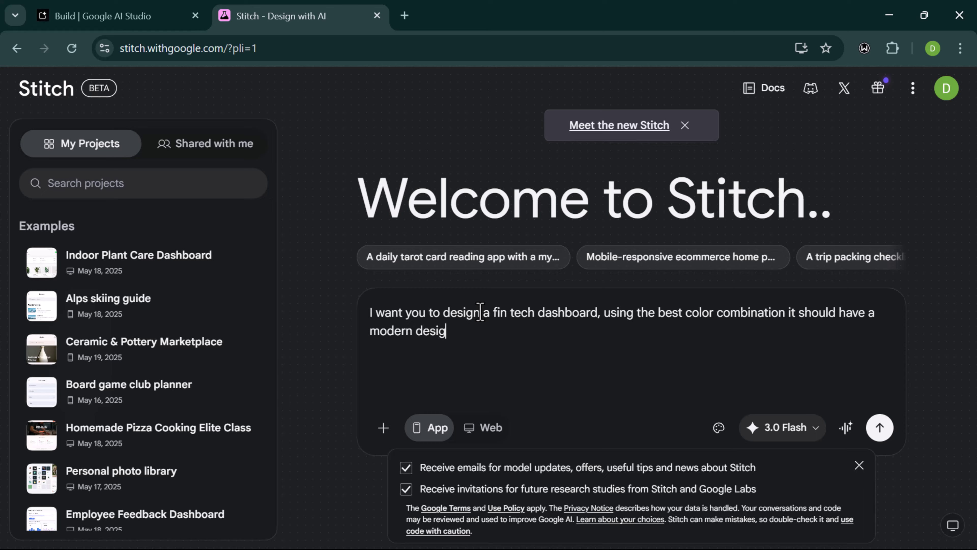
text(n and la)
text(yto)
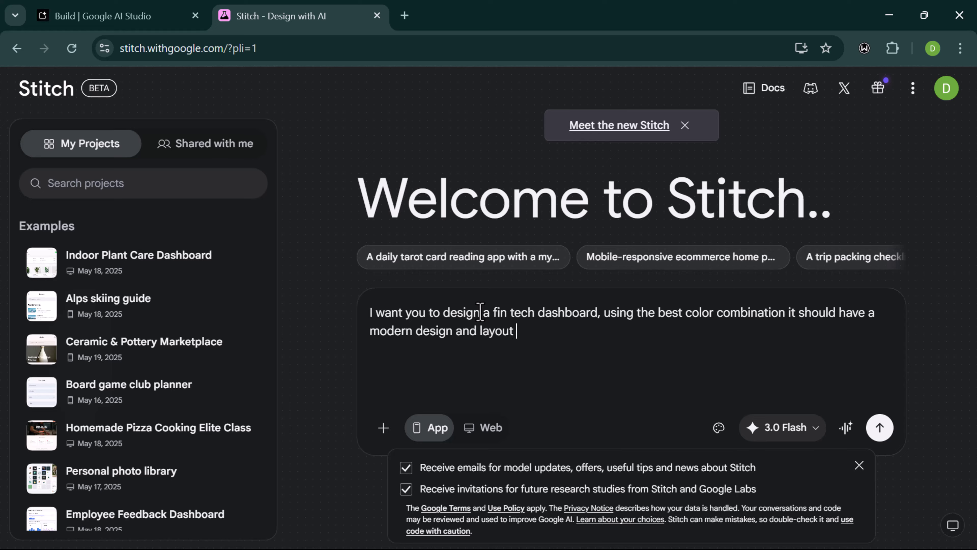
text( with feau)
- Finish the prompt with a futuristic sidebar and clean minimalistic UI and UX design
key(BackSpace)
text(tut)
key(BackSpace)
key(BackSpace)
text(tu)
key(BackSpace)
text(rins)
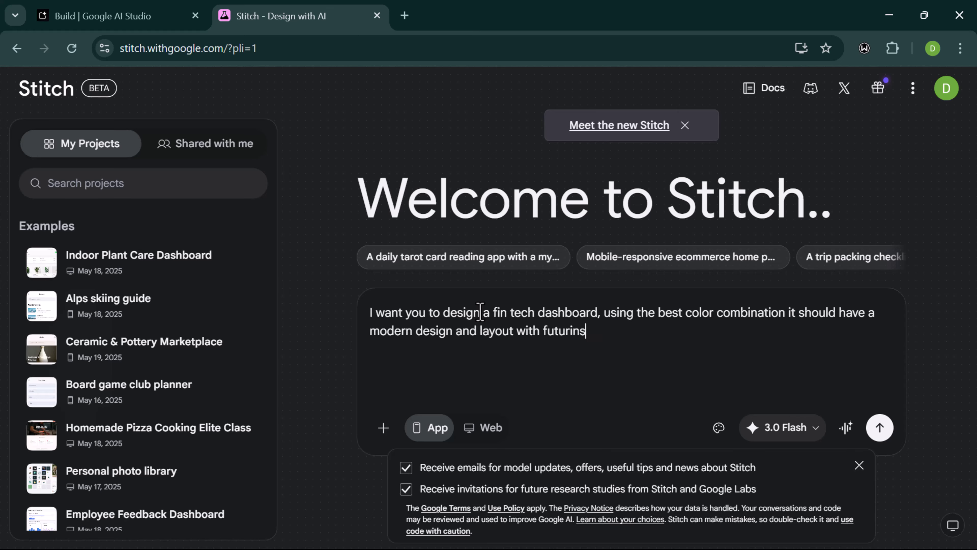
key(BackSpace)
key(BackSpace)
text(stic d)
text(utton)
key(BackSpace)
text(side)
text(ar)
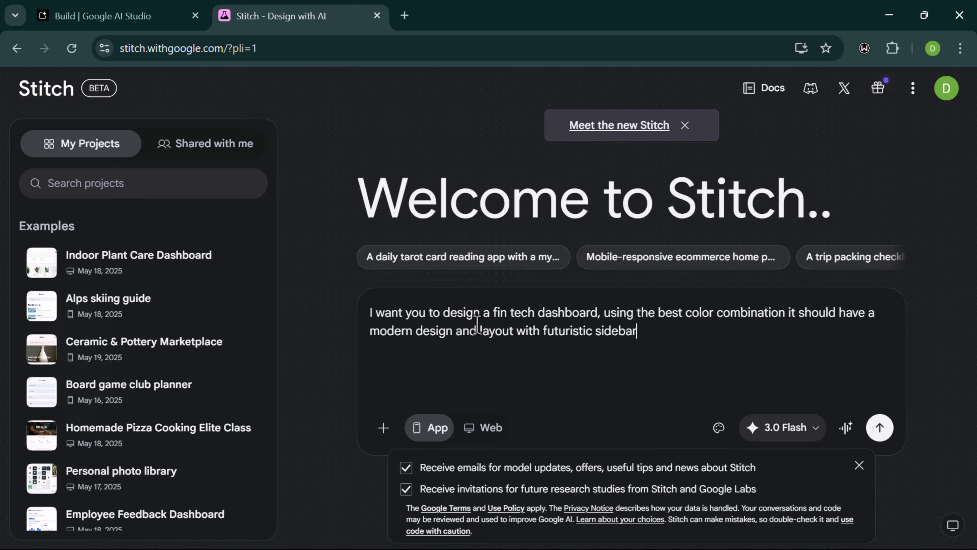
text( and a clean mini)
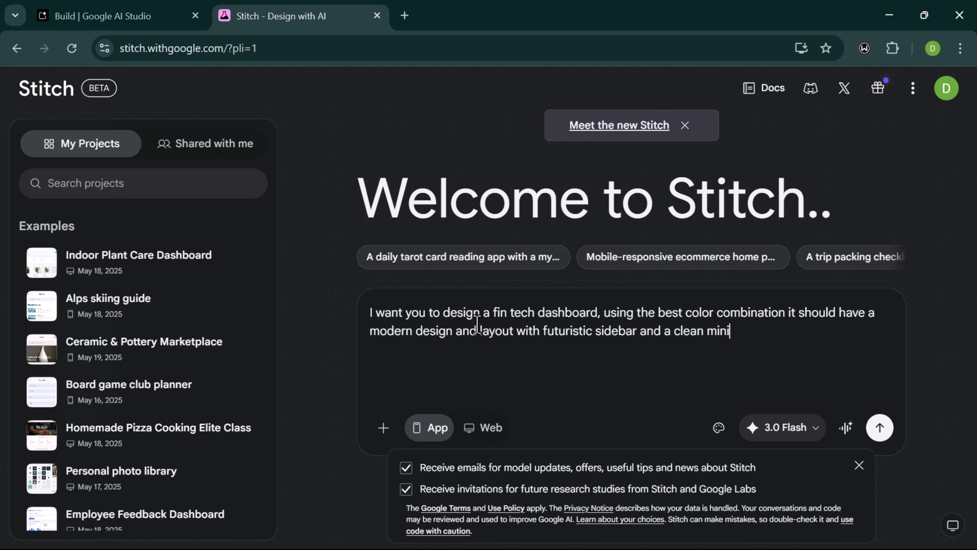
text(ma)
text(listic de)
text(u)
text(i and ux de)
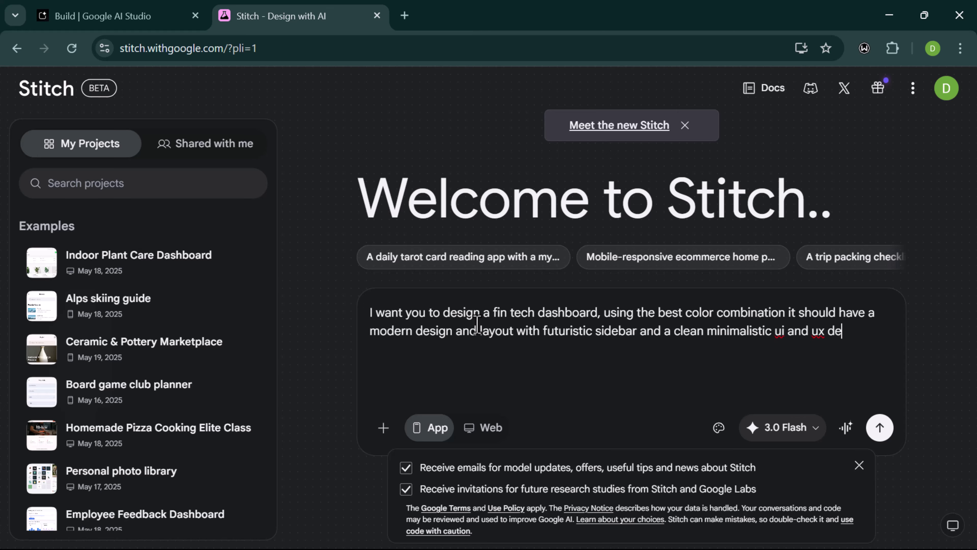
text(sign)
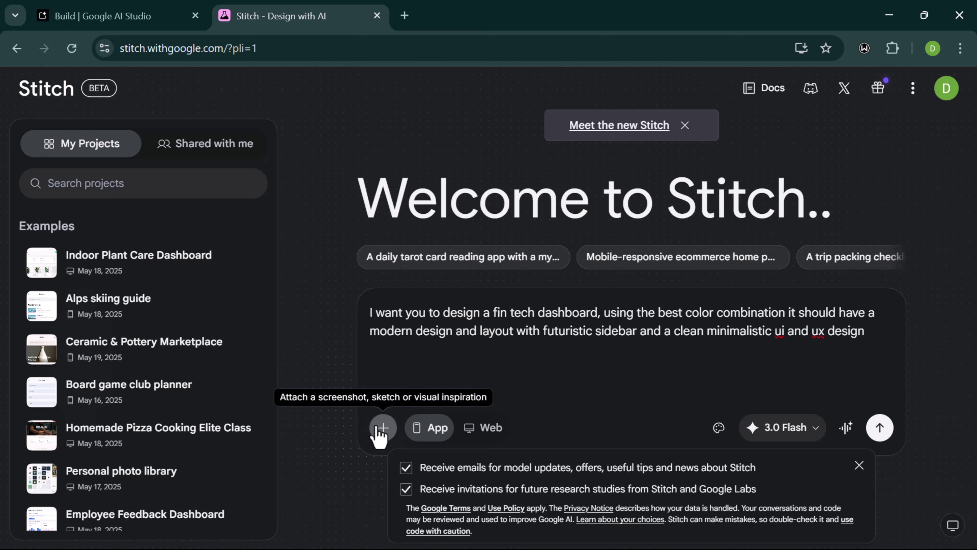
- Set the fintech dashboard request's target to Web and start generating it
click(431, 429)
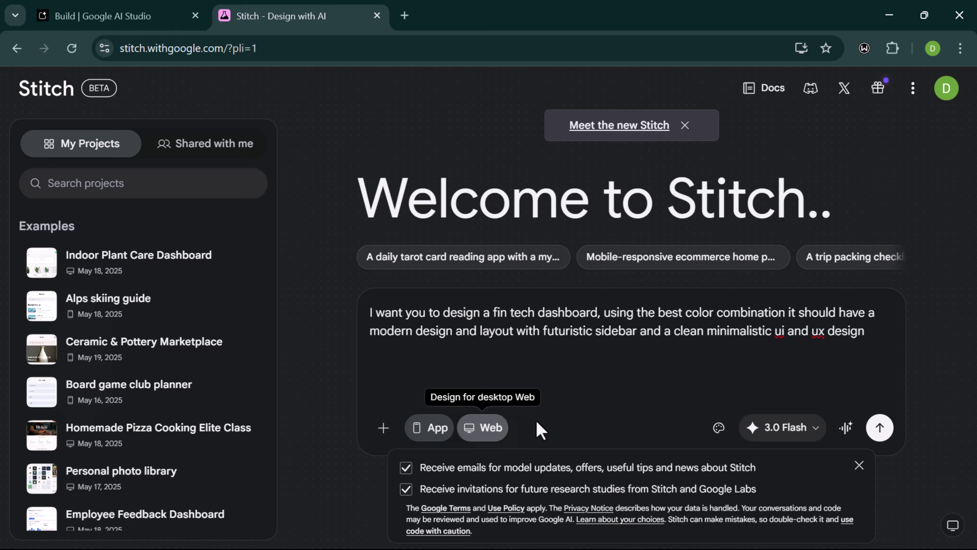
click(494, 431)
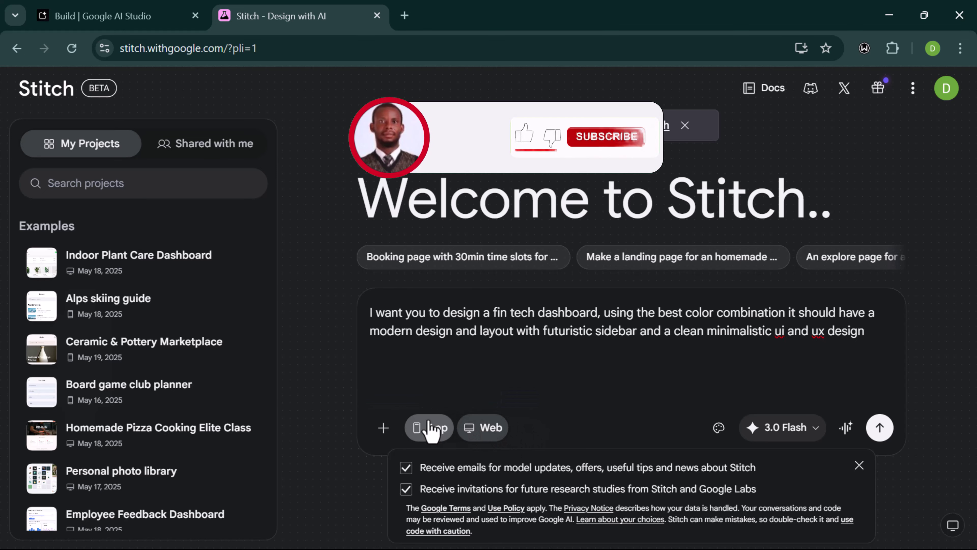
click(435, 428)
click(485, 429)
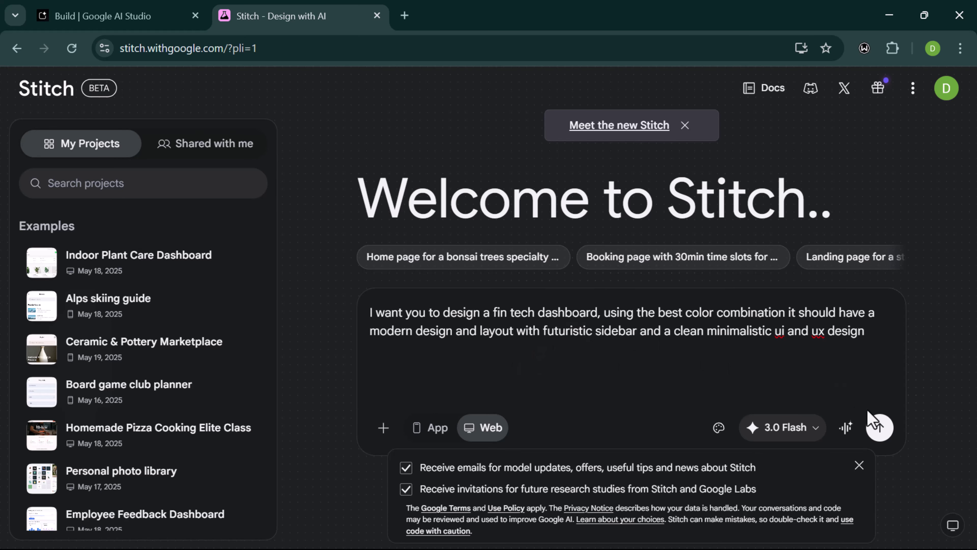
click(880, 428)
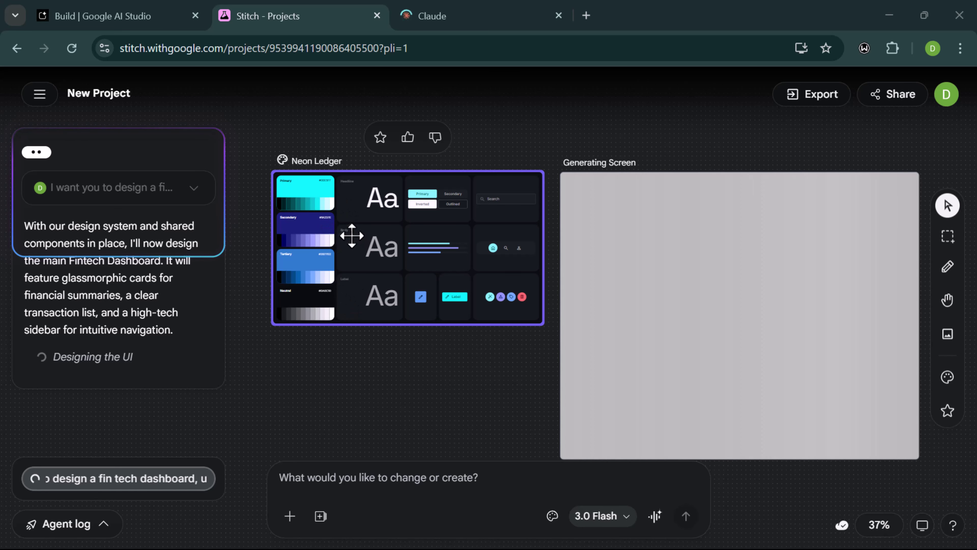
- Zoom and pan to the Neon Ledger system, then select the dashboard screen still generating
scroll(356, 237, up, 1)
scroll(351, 235, up, 2)
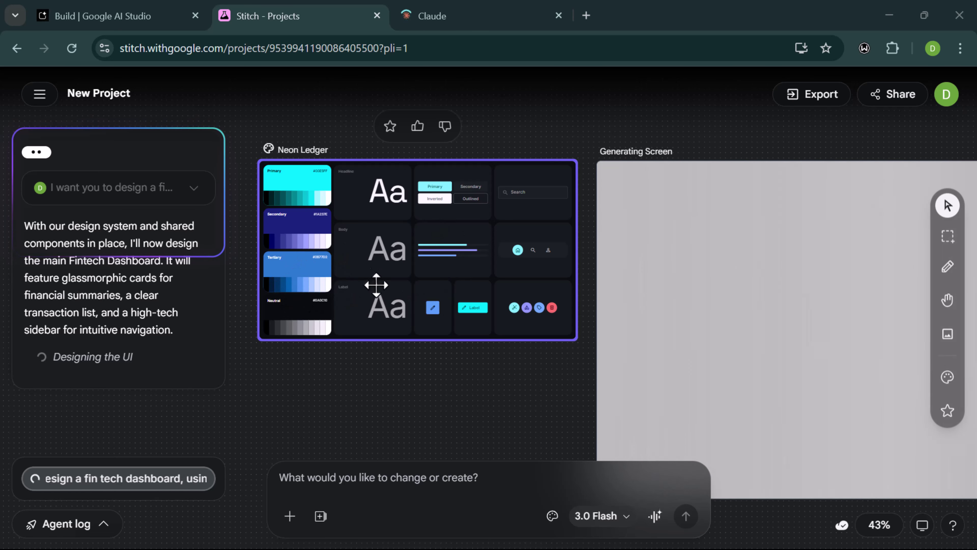
scroll(419, 283, right, 3)
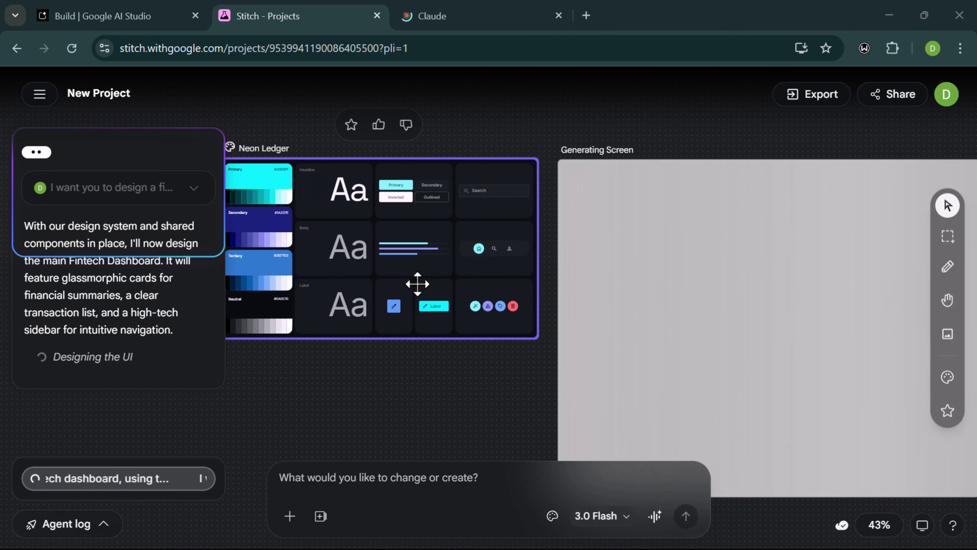
click(512, 287)
scroll(609, 251, right, 2)
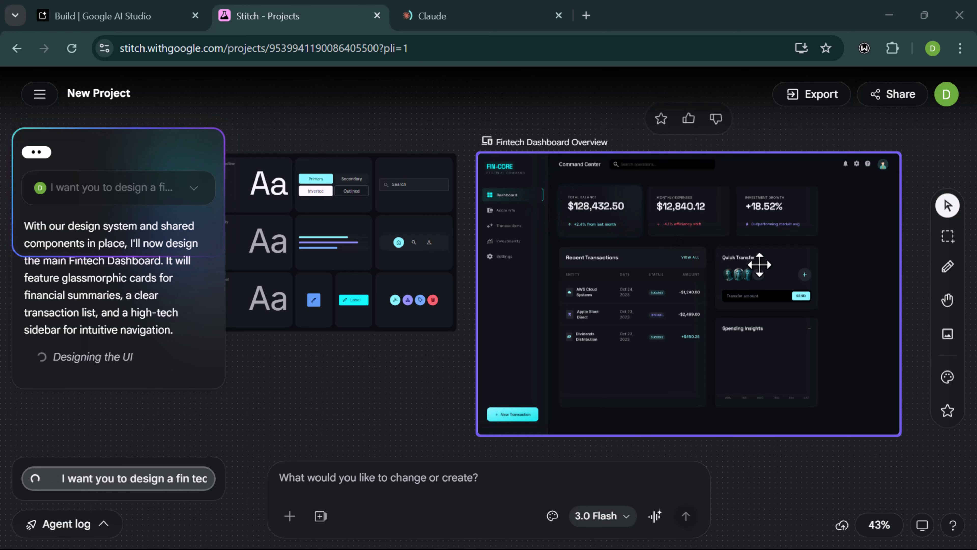
- Zoom and pan around the Fintech Dashboard Overview to review its balance, transactions and sidebar
scroll(759, 263, down, 1)
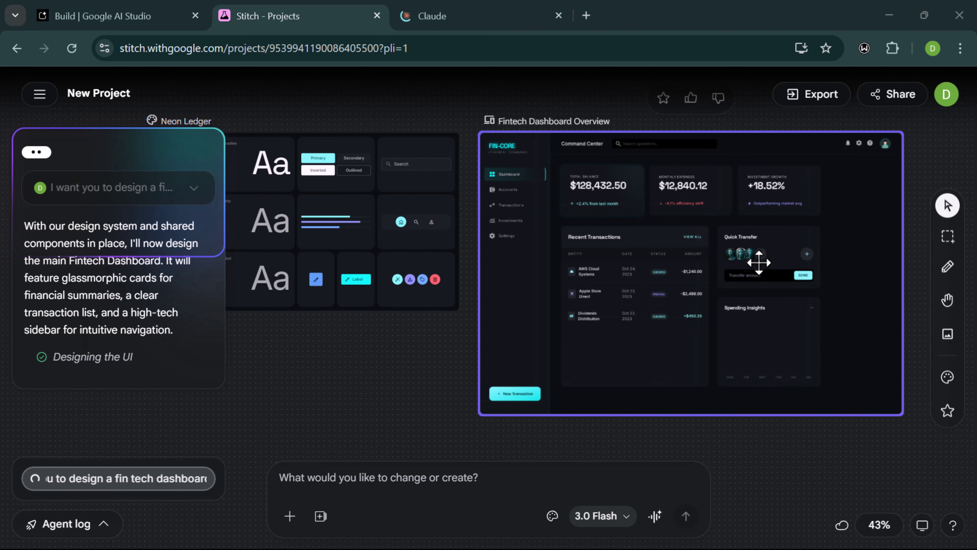
scroll(696, 240, up, 3)
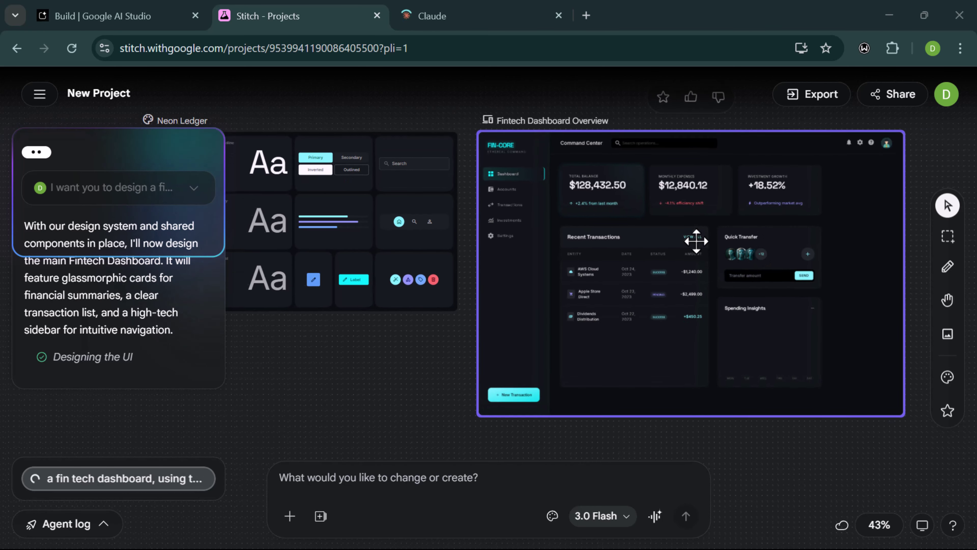
scroll(696, 241, up, 3)
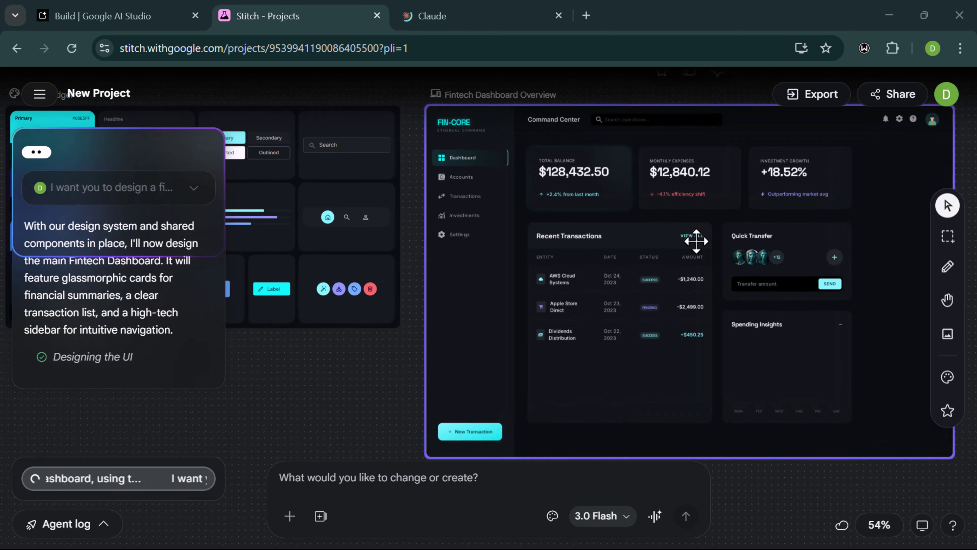
scroll(614, 254, up, 2)
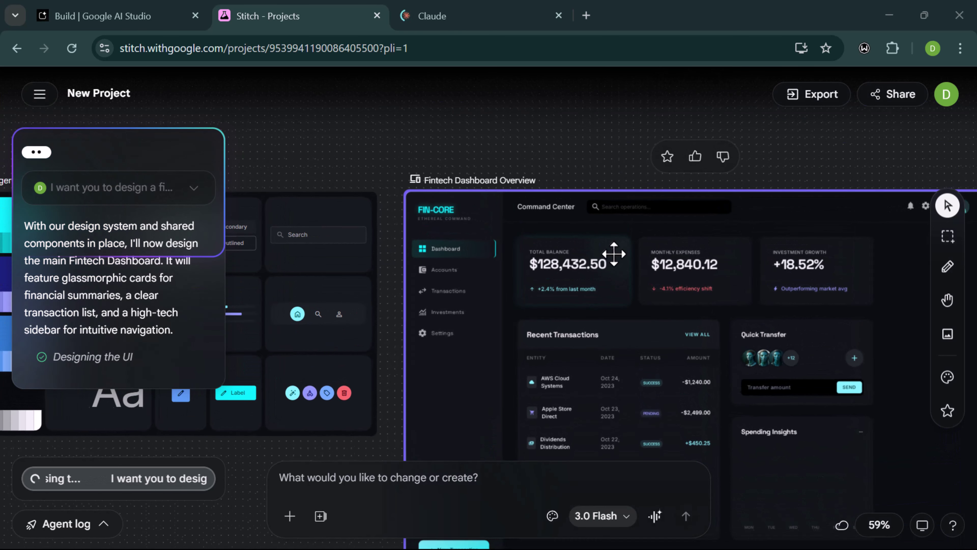
scroll(513, 259, down, 2)
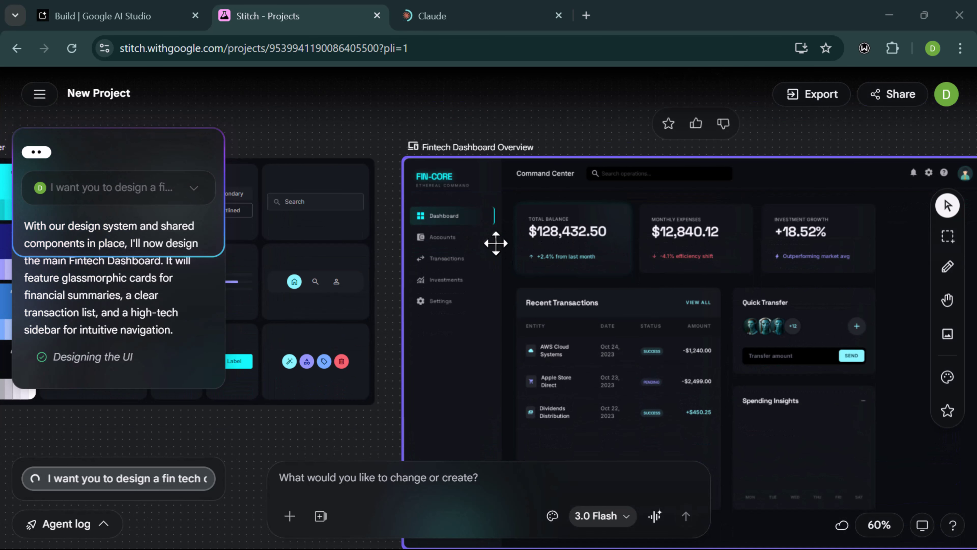
scroll(533, 306, down, 1)
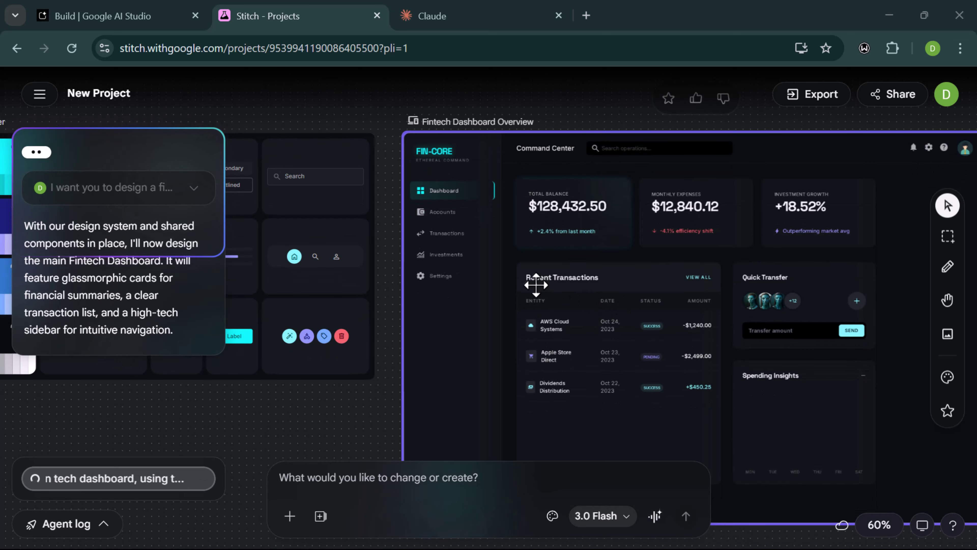
scroll(536, 284, down, 1)
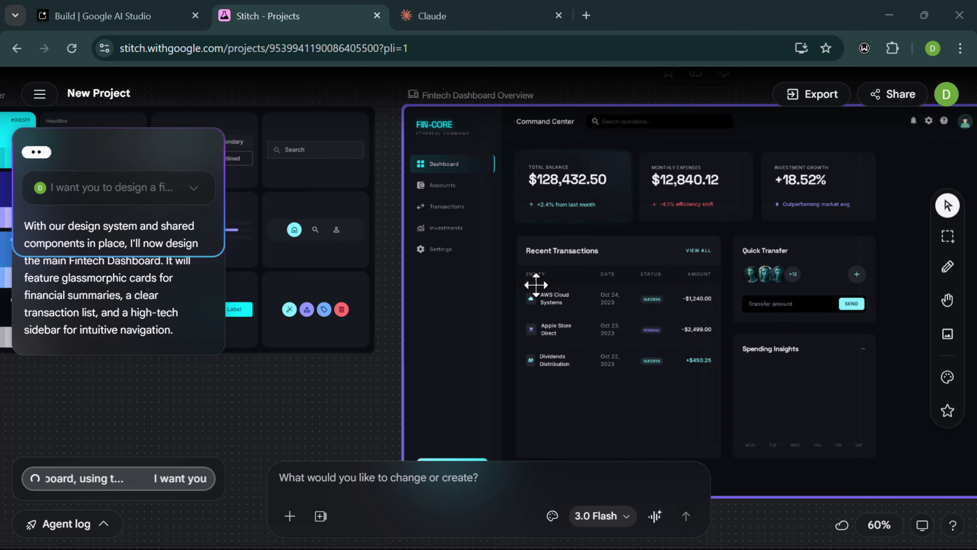
scroll(536, 285, left, 2)
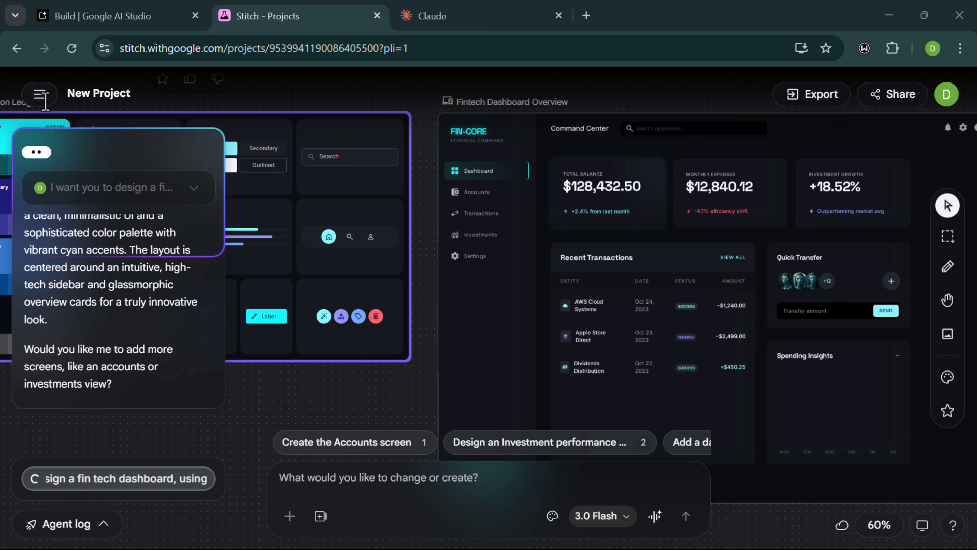
- Use the project menu beside New Project to go to all projects
mouse_move(116, 96)
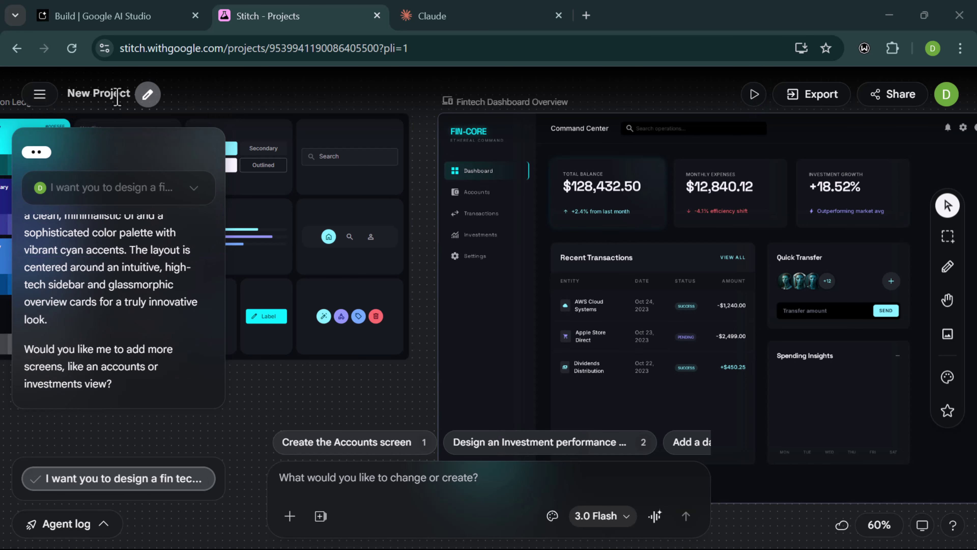
click(39, 94)
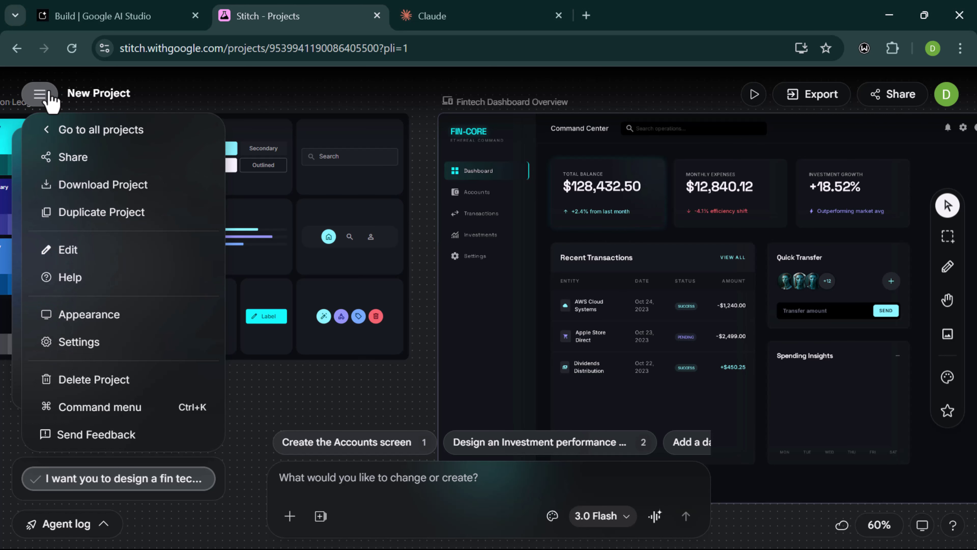
click(94, 135)
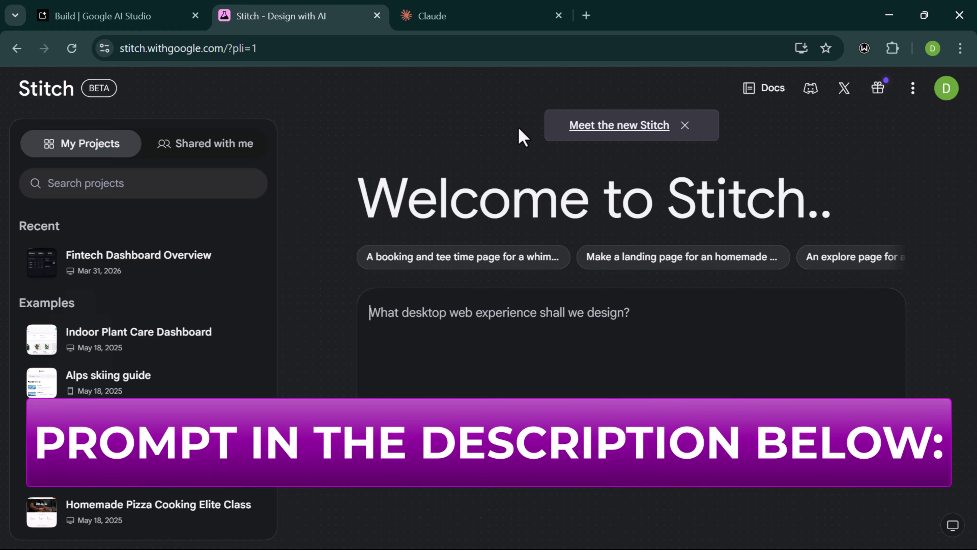
- Paste the white-and-blue invoice generator prompt, target App, and generate the design
text(Build a clean, professional AI Invoice Generator app. It should have: a form where users enter their business name, client name, a list of services and prices, and payment terms. A large 'Generate Invoice' button. A preview area on the right side where the generated invoice appears. A download button to save as PDF. Use a clean white and blue color scheme.)
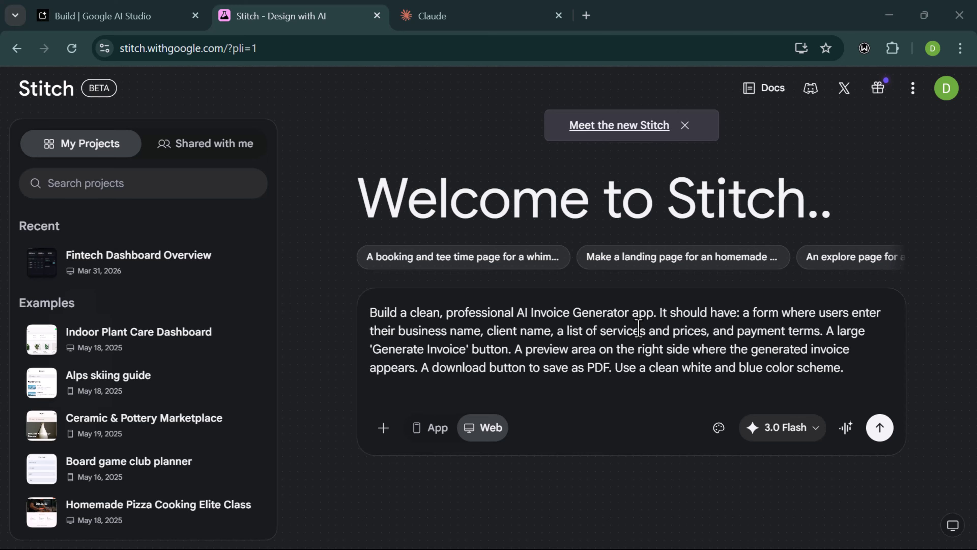
click(430, 428)
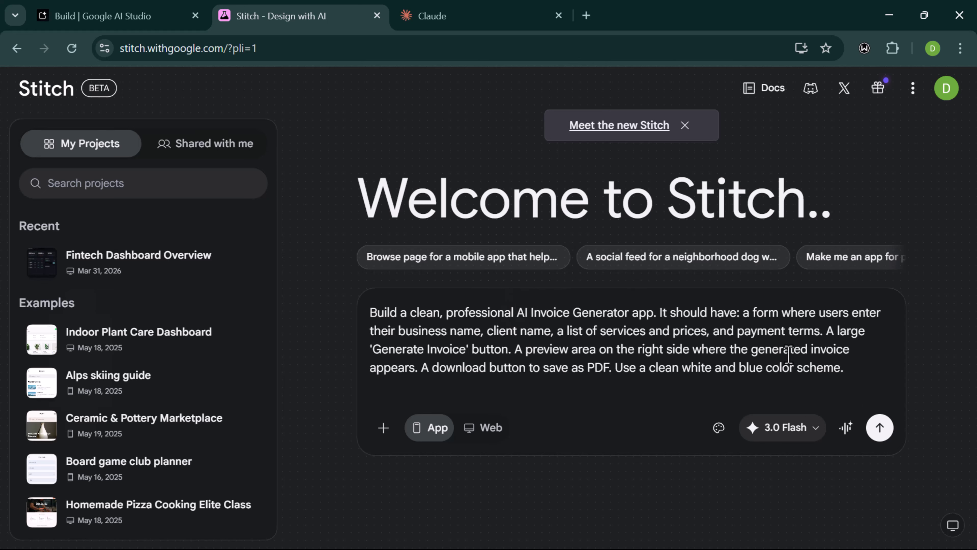
click(879, 428)
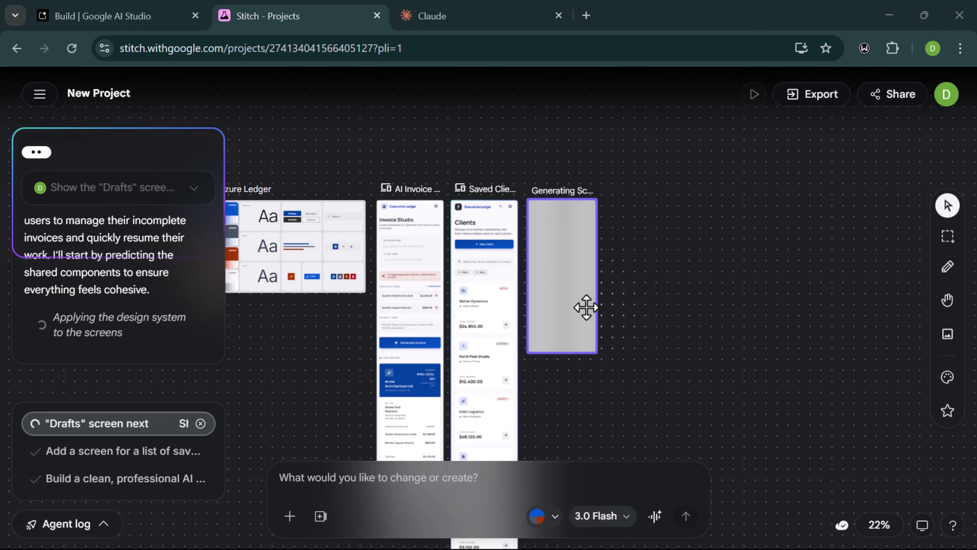
- Select and zoom into the Invoice Drafts screen to review its pending drafts and Create New Draft card
scroll(587, 307, up, 2)
scroll(587, 308, up, 2)
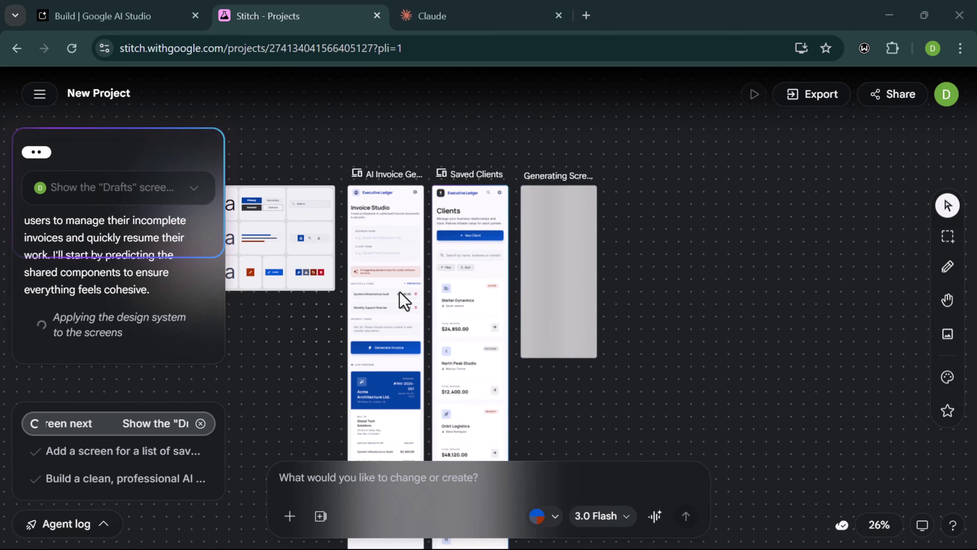
scroll(404, 302, up, 2)
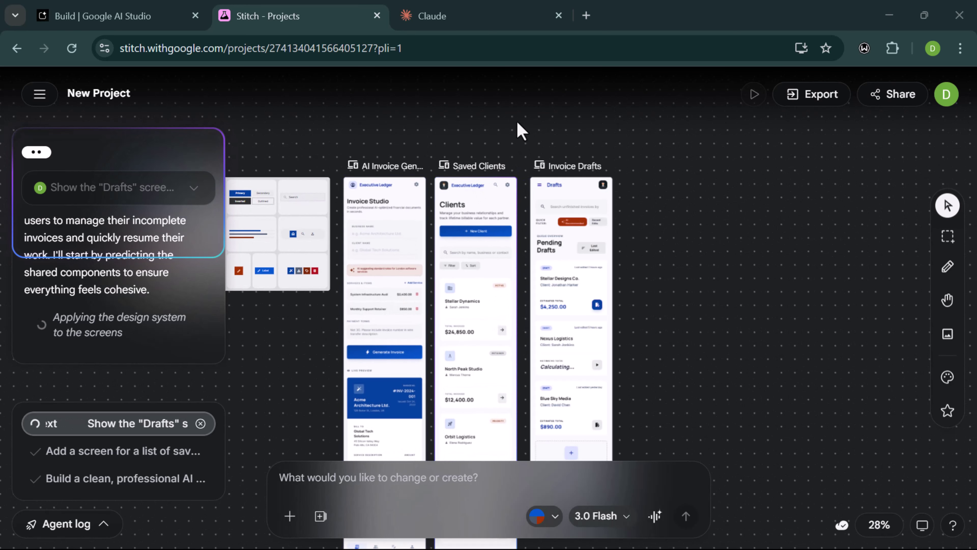
click(594, 358)
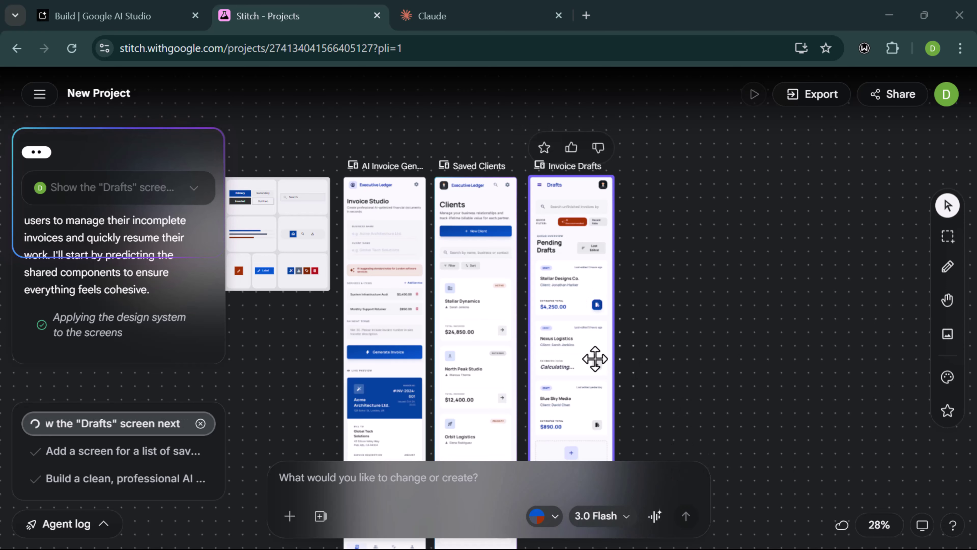
scroll(595, 359, up, 2)
scroll(595, 358, up, 2)
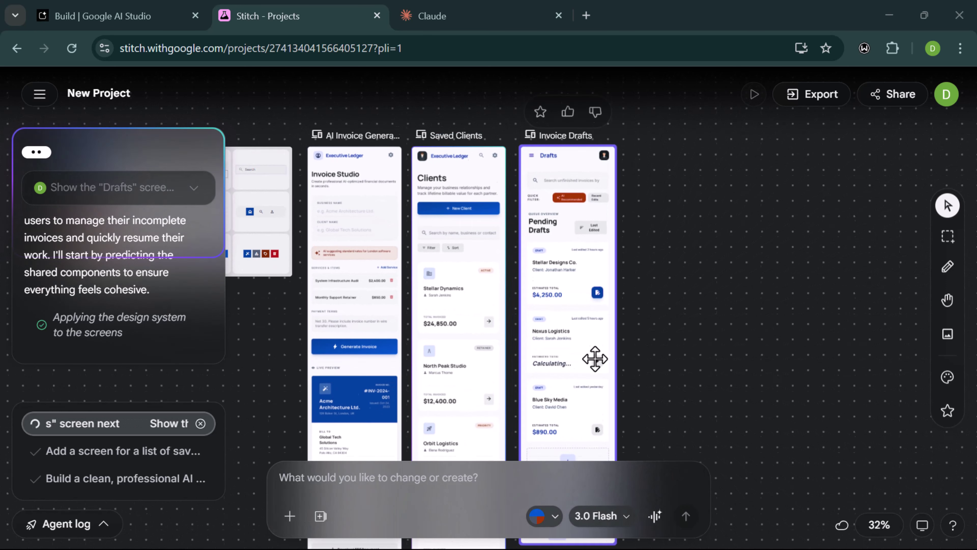
scroll(595, 358, down, 3)
scroll(595, 358, right, 4)
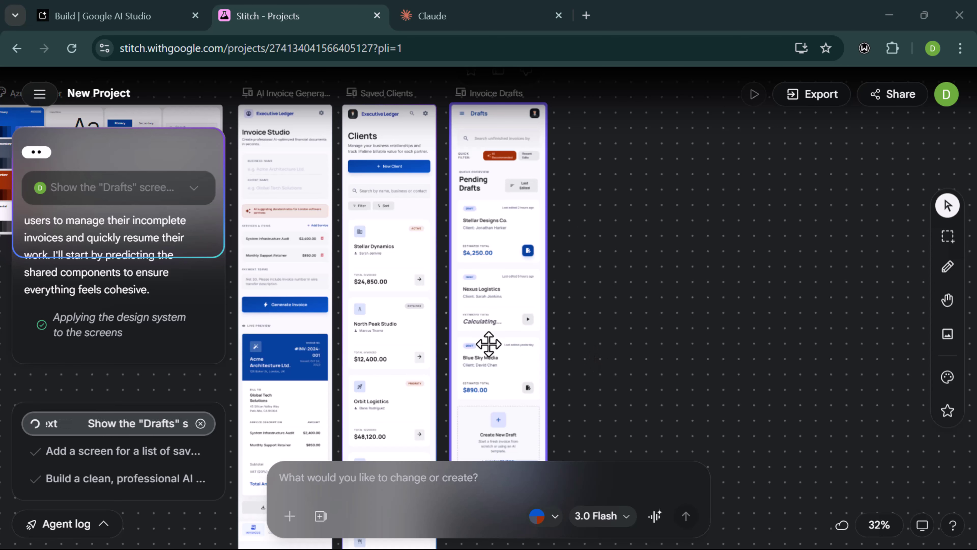
scroll(489, 343, down, 3)
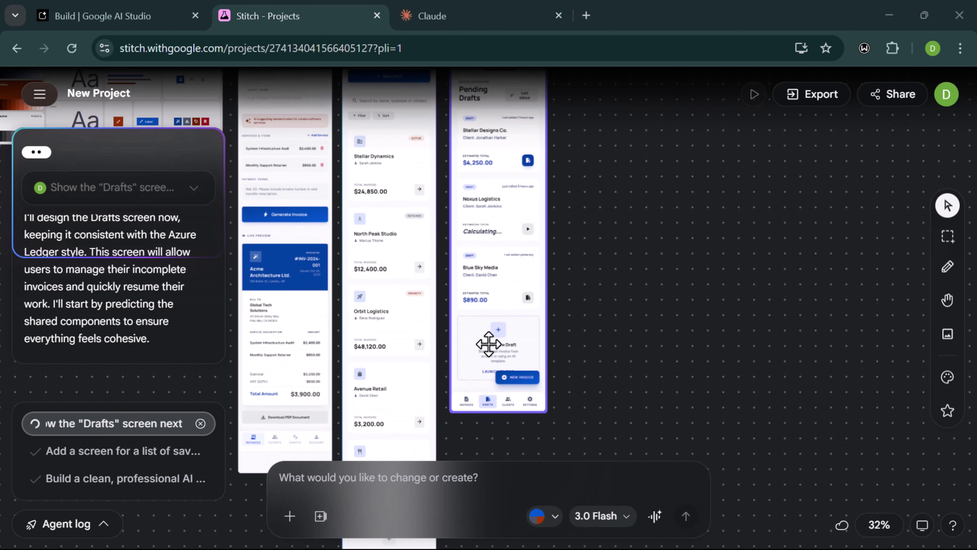
scroll(488, 344, up, 2)
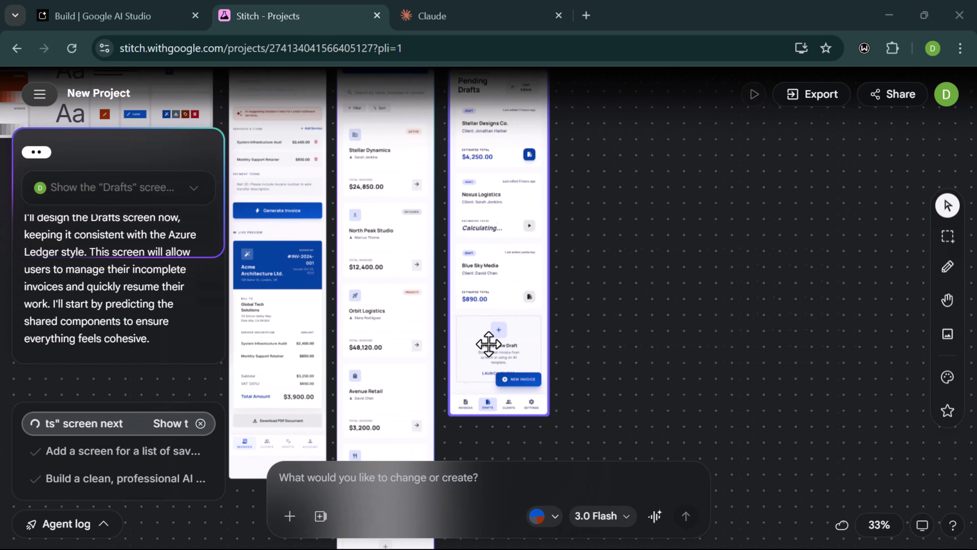
scroll(528, 346, up, 1)
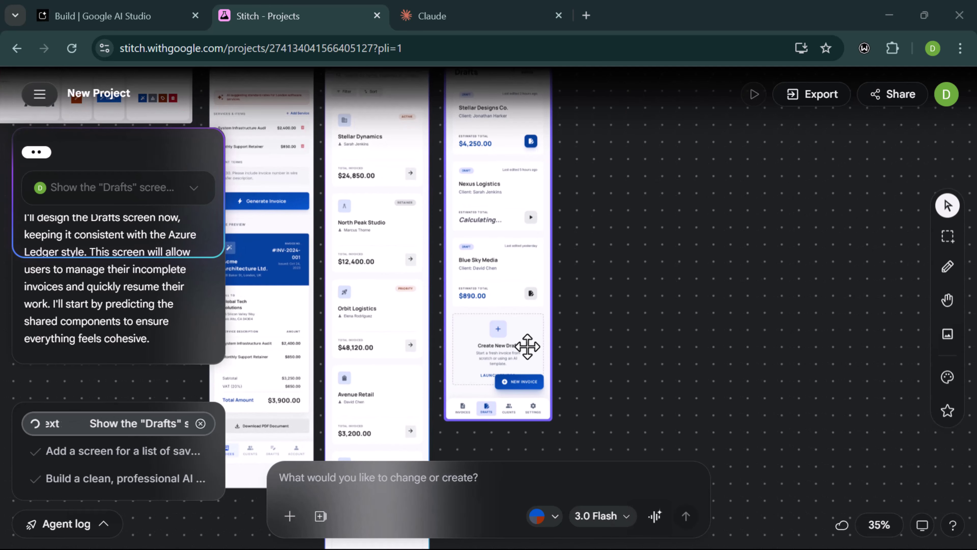
scroll(527, 346, up, 2)
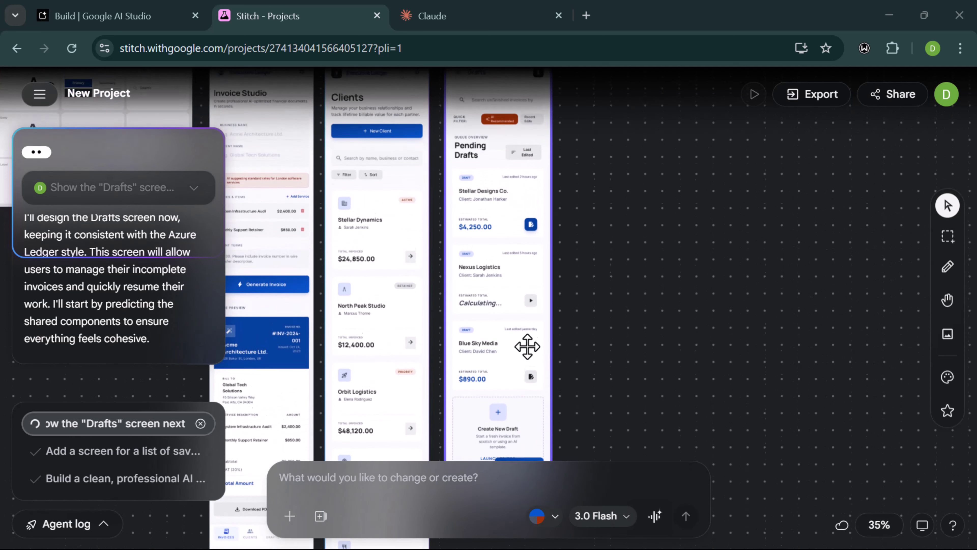
scroll(527, 346, up, 3)
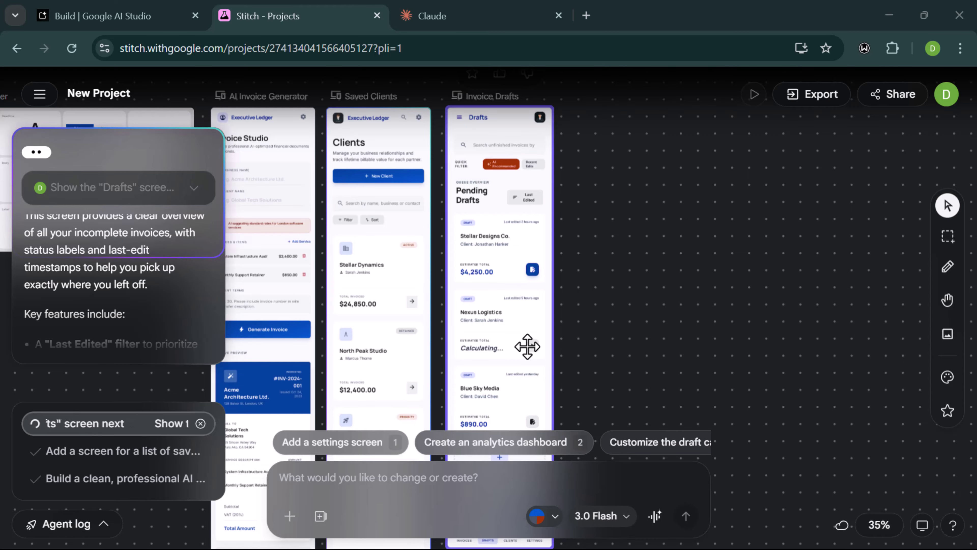
scroll(527, 346, down, 6)
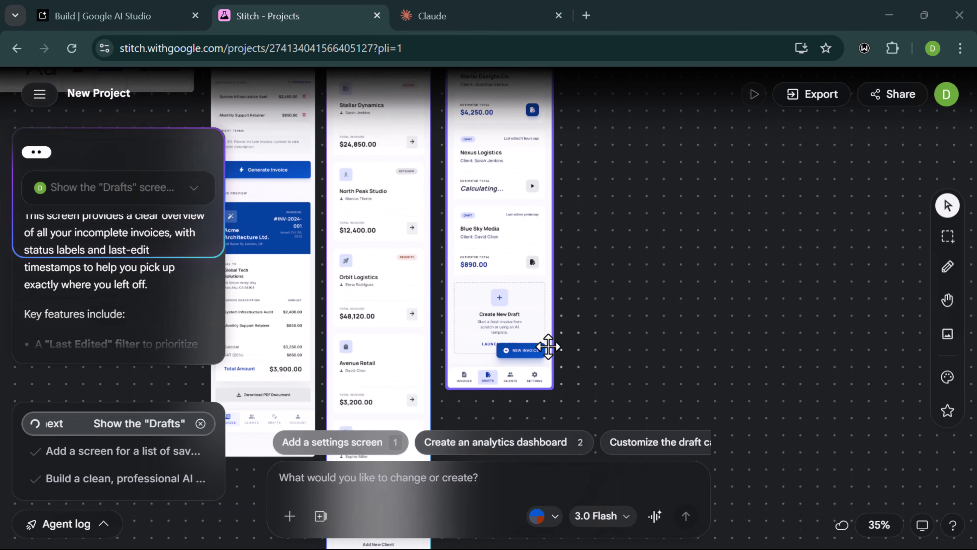
scroll(539, 312, up, 1)
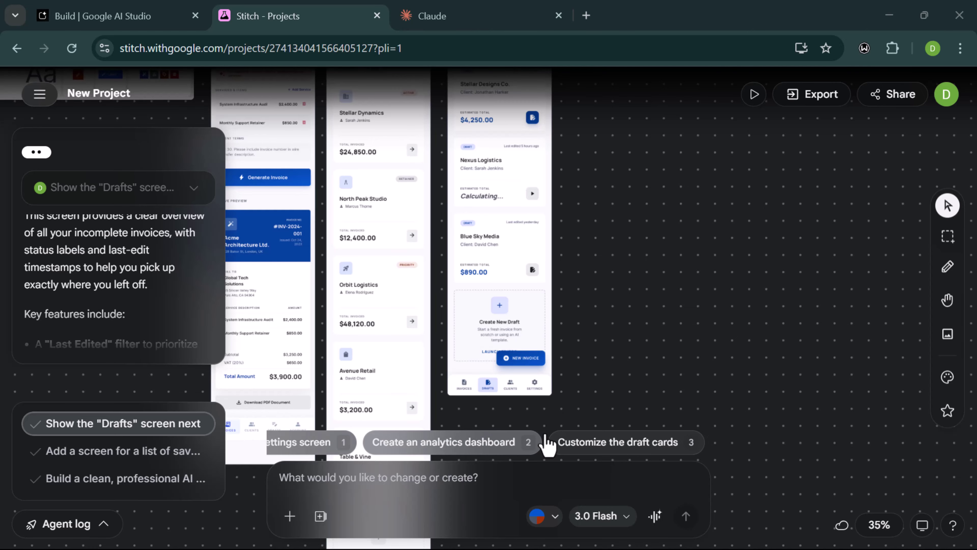
- Select Invoice Drafts and use the 'Add a settings screen' suggestion to add a Settings screen
click(451, 360)
scroll(451, 360, down, 5)
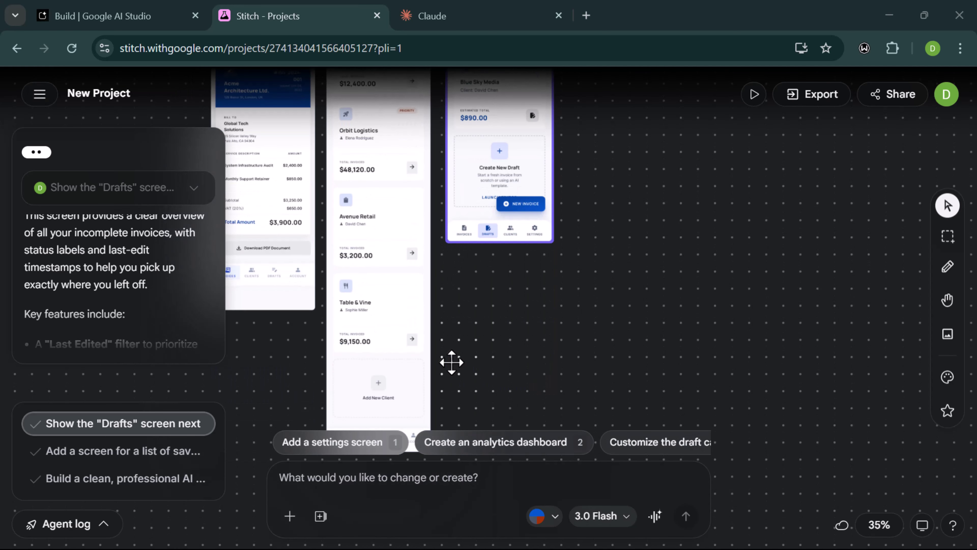
scroll(451, 362, up, 1)
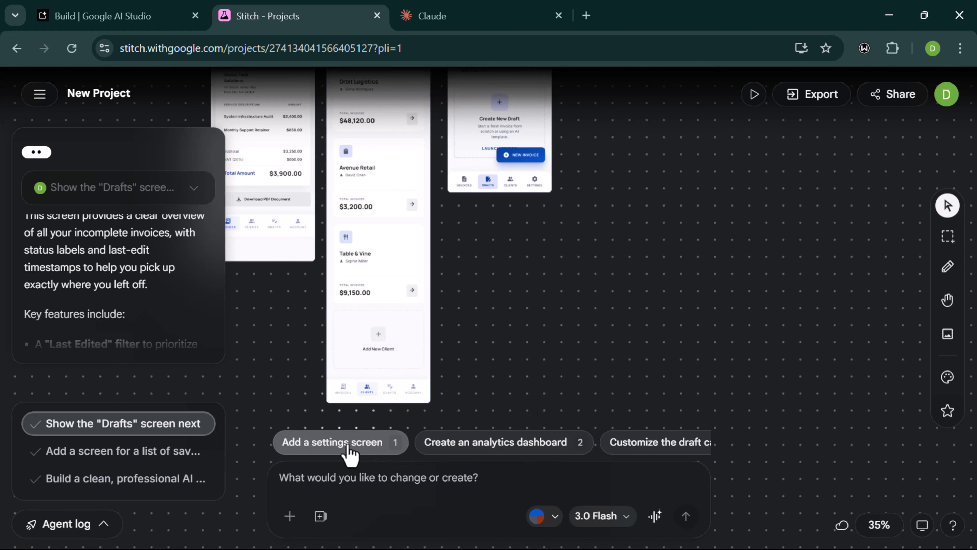
click(414, 439)
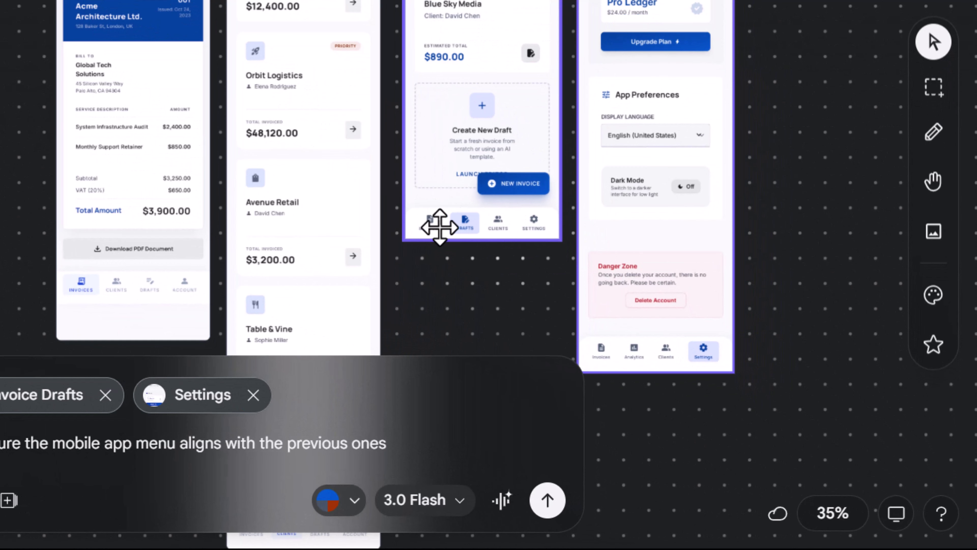
scroll(427, 212, down, 3)
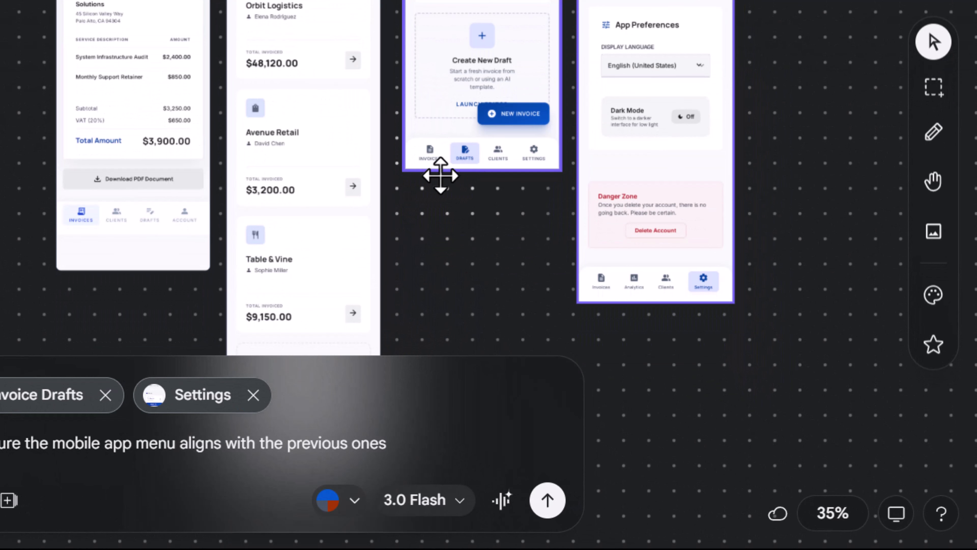
scroll(267, 203, down, 5)
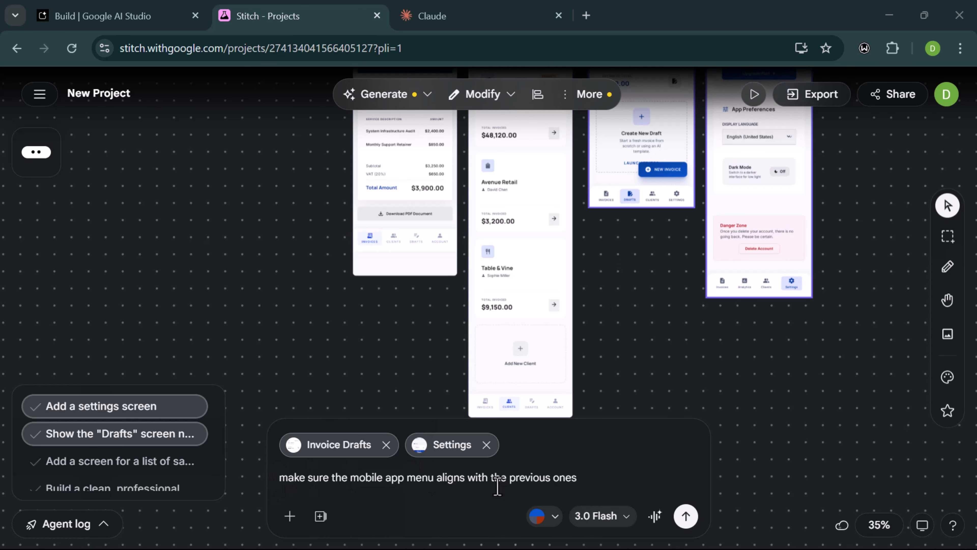
- Send the request to match the Drafts and Settings menus, then select the original Settings screen
click(685, 517)
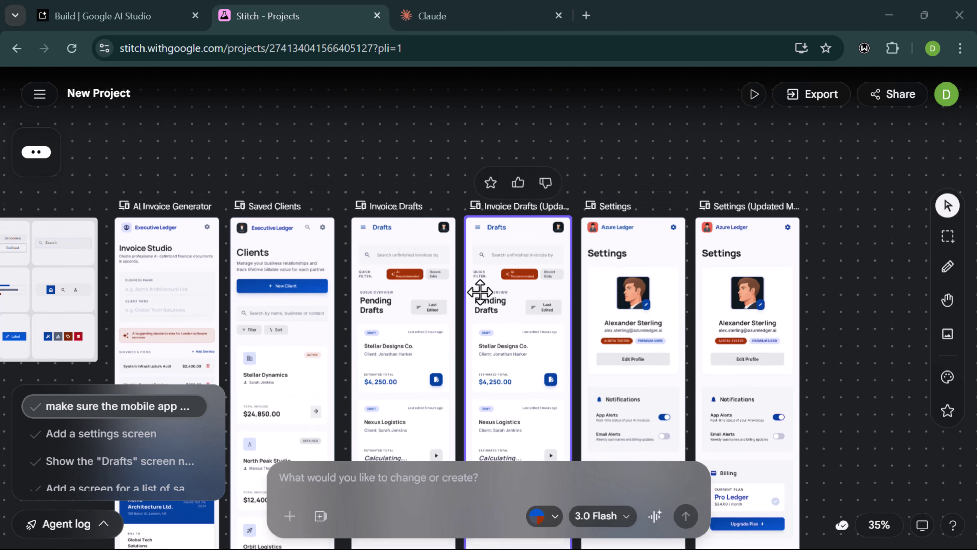
scroll(489, 304, down, 10)
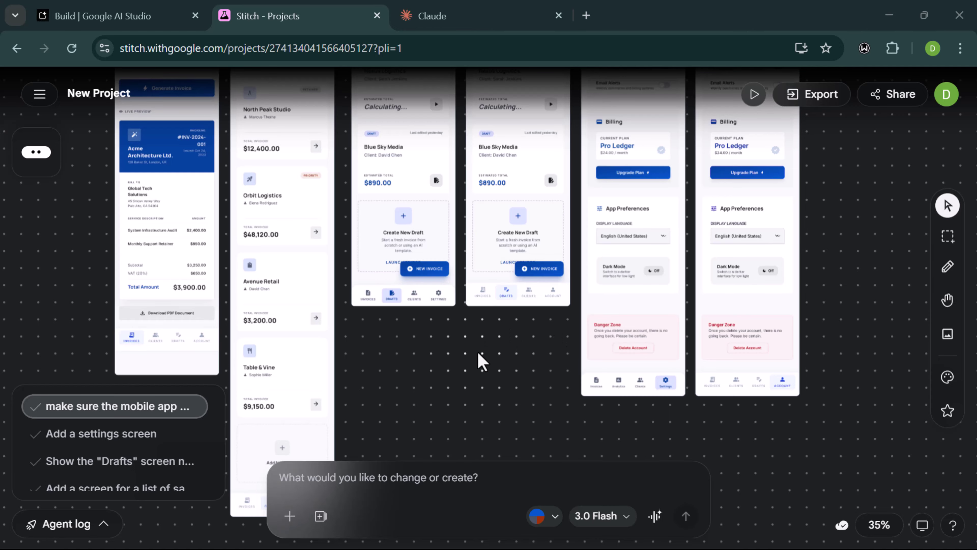
scroll(482, 362, down, 1)
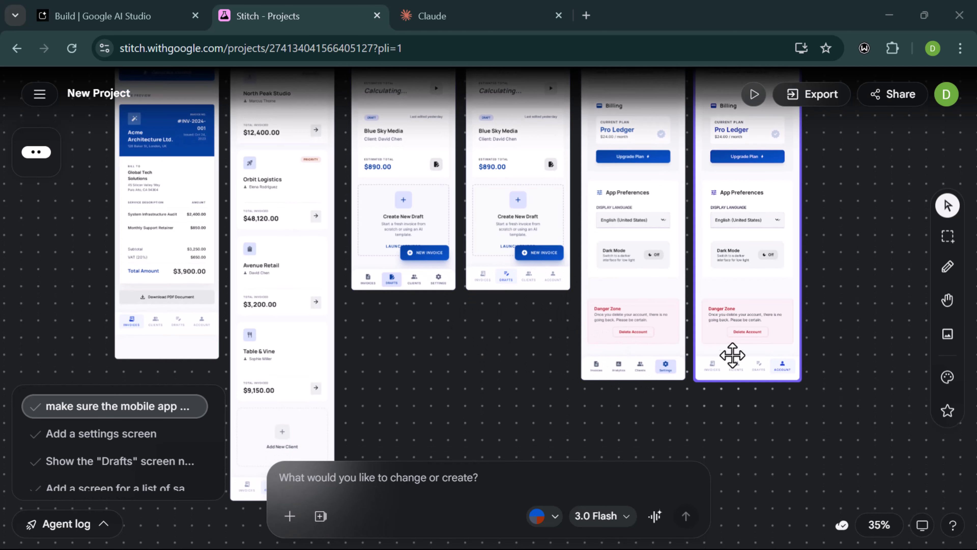
scroll(586, 376, up, 5)
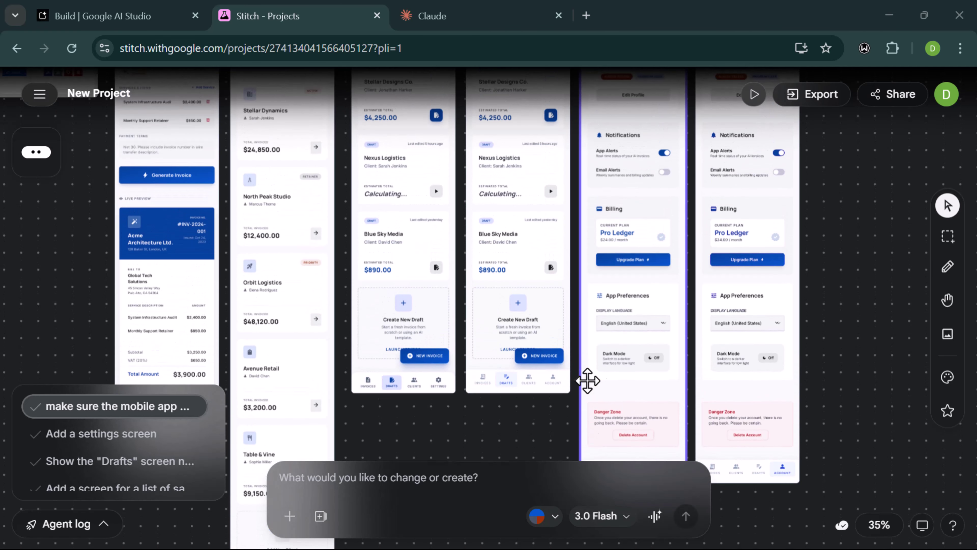
click(617, 346)
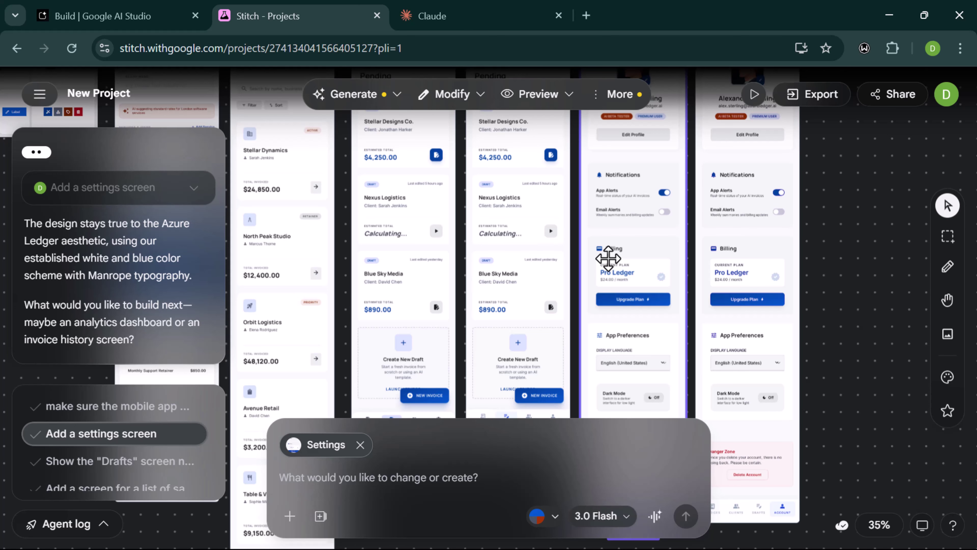
- Delete the original Settings and Invoice Drafts screens
key(Delete)
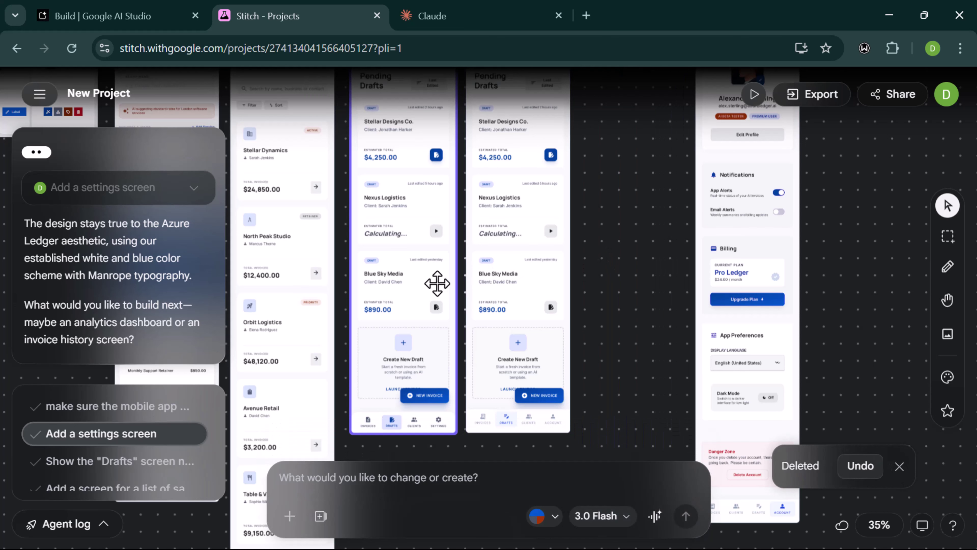
click(437, 283)
key(Delete)
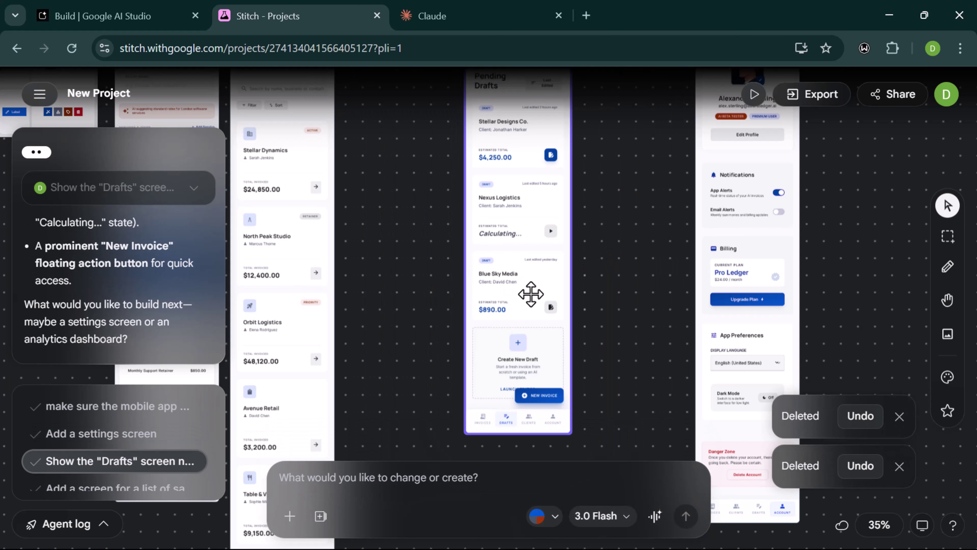
- Drag the updated Drafts and Settings screens left into the gap beside Saved Clients
drag(531, 293, 409, 321)
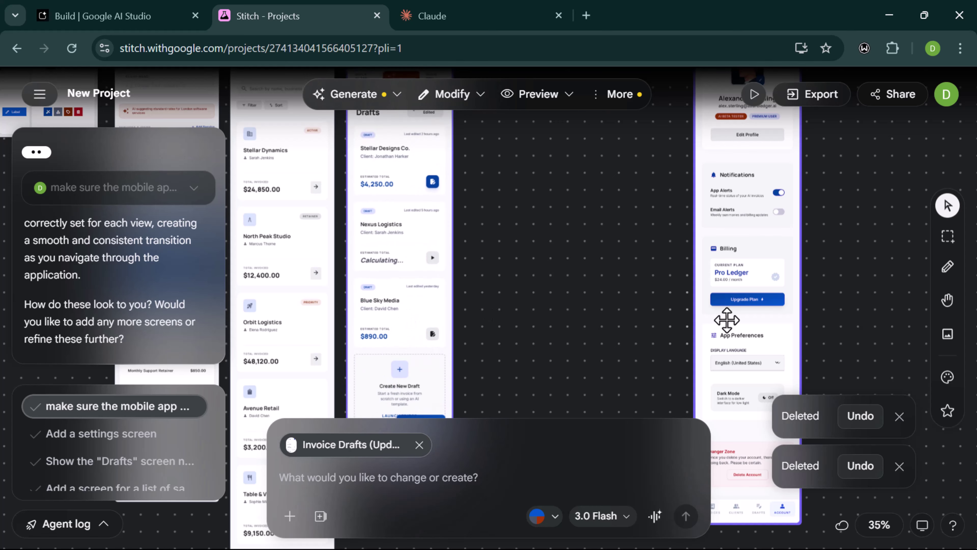
drag(757, 266, 530, 323)
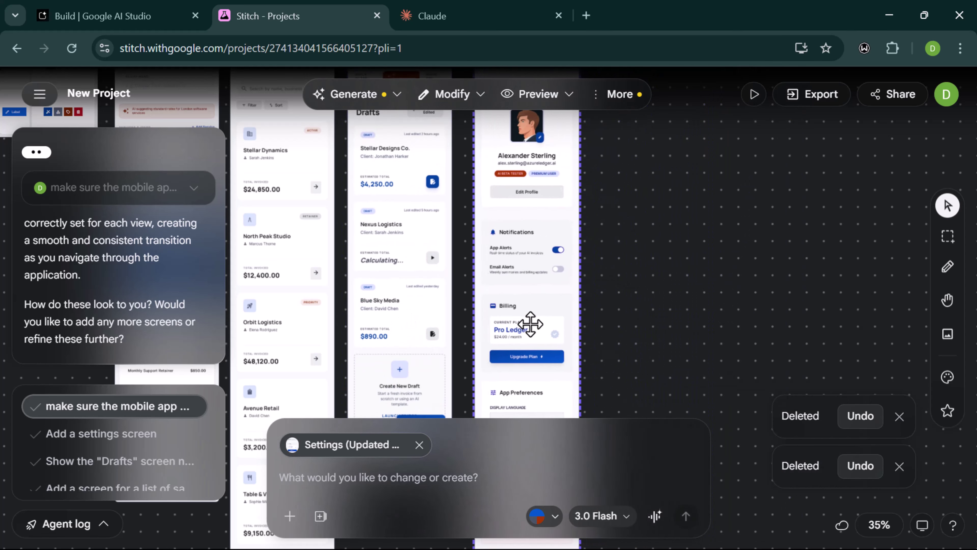
click(419, 444)
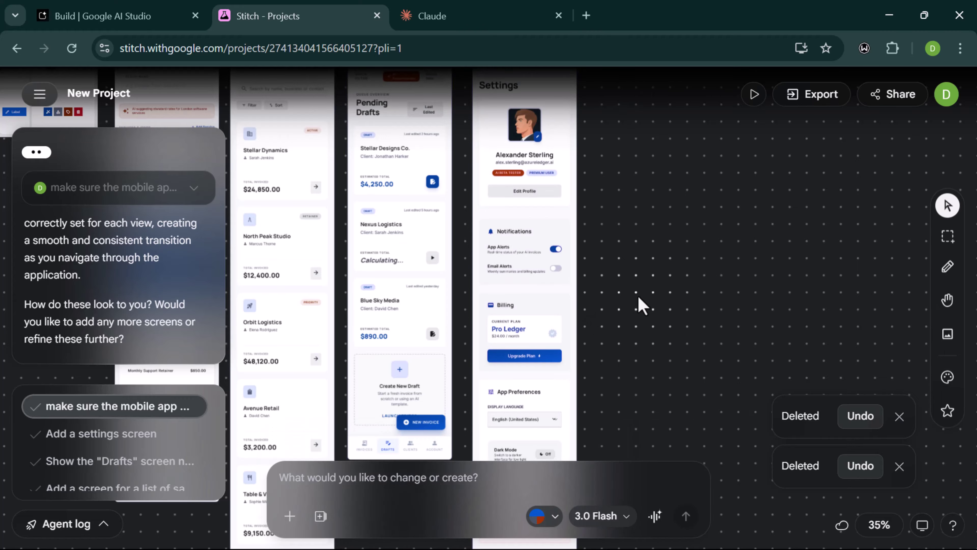
scroll(639, 301, down, 5)
scroll(640, 301, left, 3)
drag(592, 267, 585, 271)
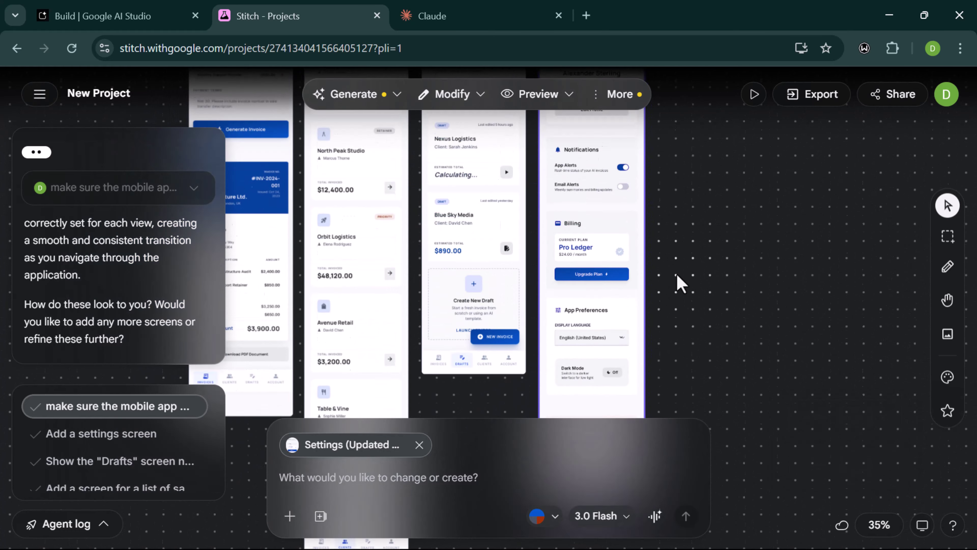
scroll(680, 285, up, 5)
click(680, 284)
- Raise the updated Invoice Drafts screen so it lines up with Settings
scroll(680, 284, down, 4)
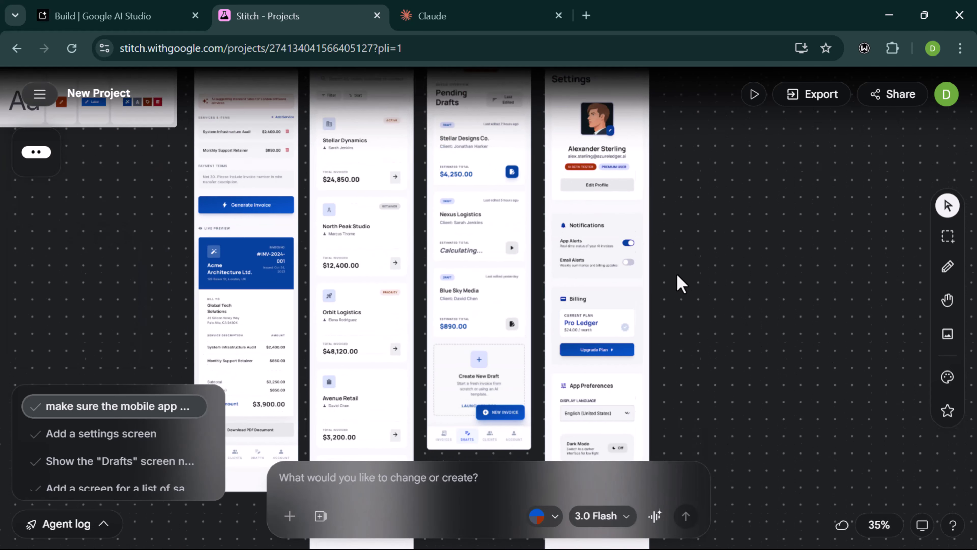
scroll(681, 284, left, 1)
scroll(681, 284, up, 7)
scroll(680, 284, up, 2)
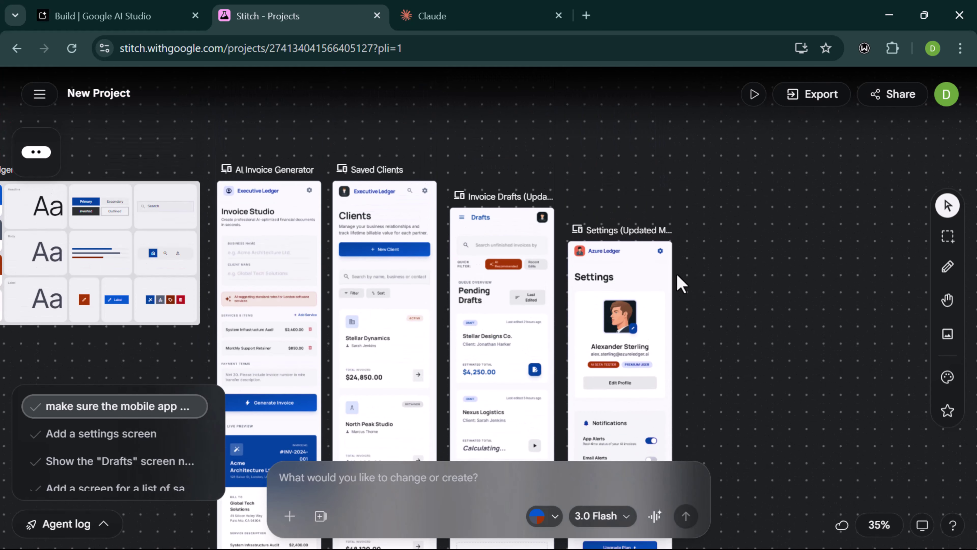
scroll(681, 284, down, 1)
scroll(680, 284, left, 1)
click(631, 255)
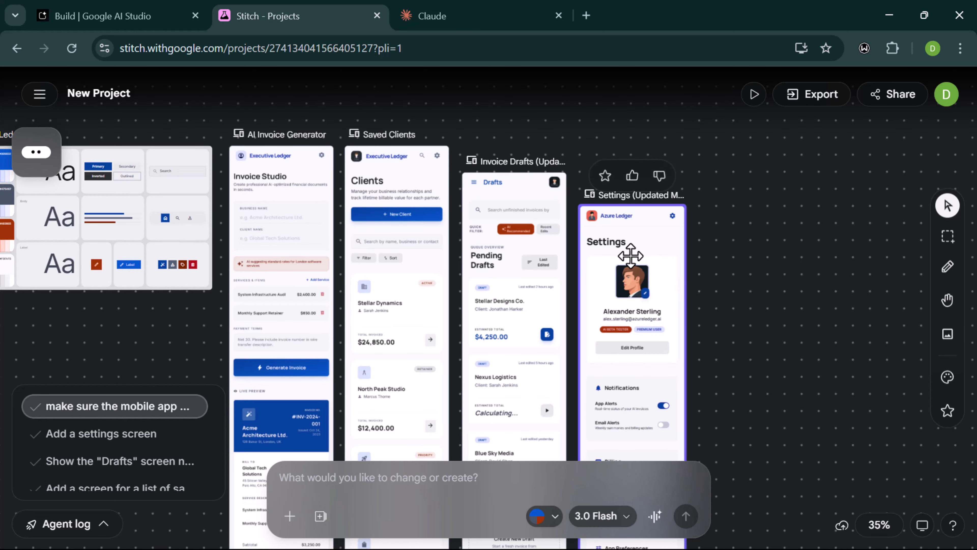
drag(539, 251, 538, 225)
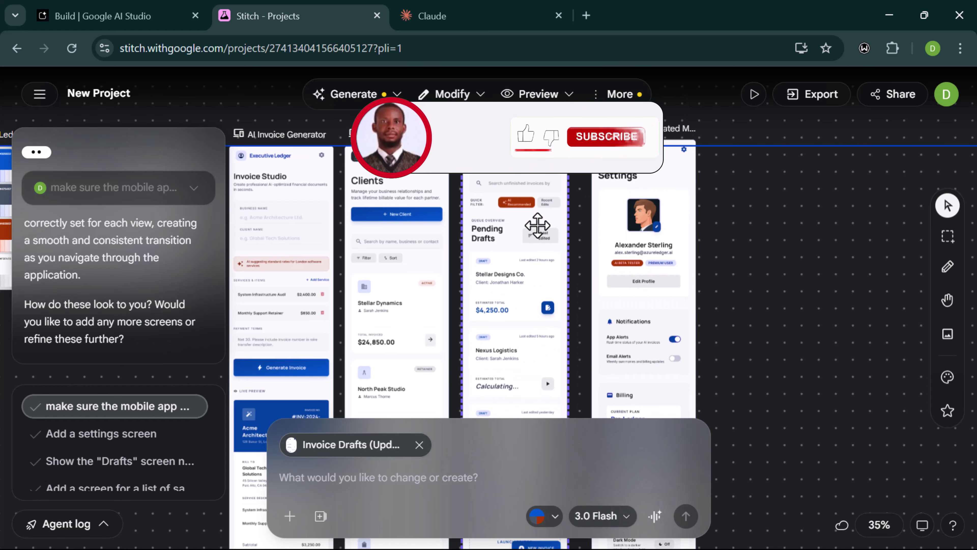
click(643, 227)
scroll(779, 231, left, 5)
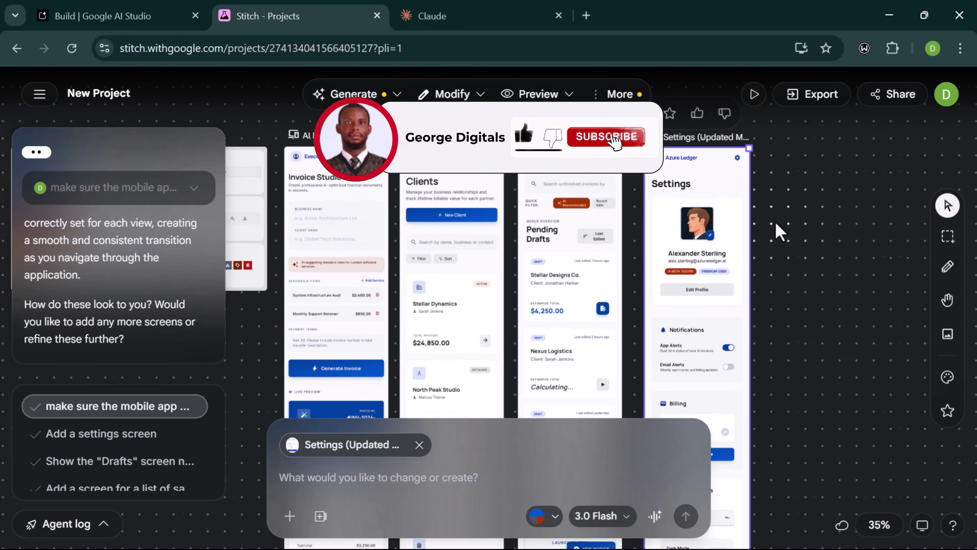
scroll(779, 231, down, 4)
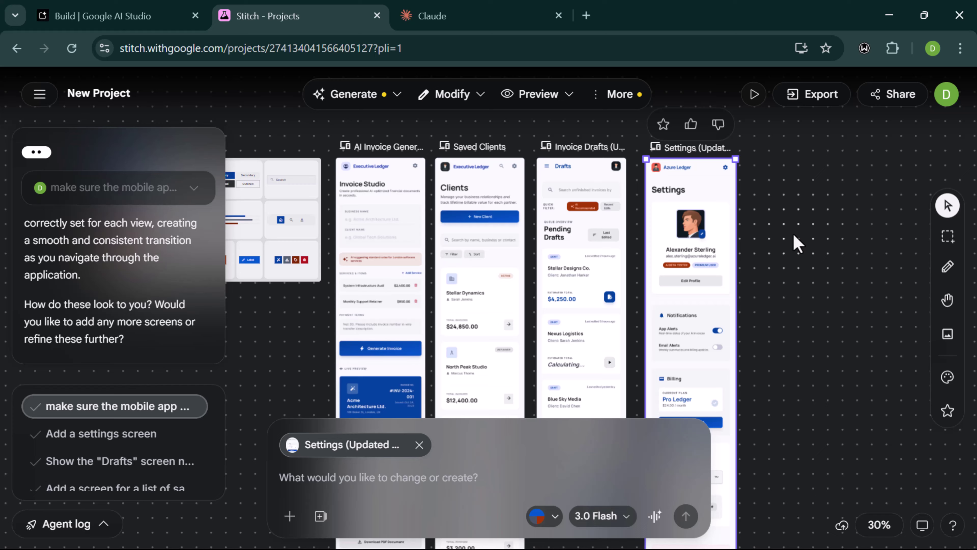
- Select all screens with Ctrl+A and open Export with AI Studio as the format
click(797, 242)
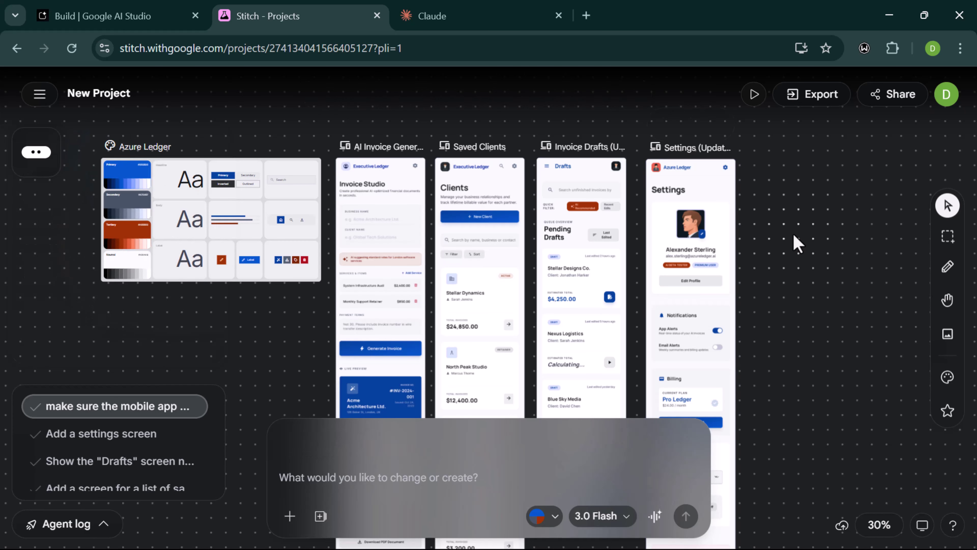
scroll(792, 240, down, 3)
scroll(775, 239, down, 2)
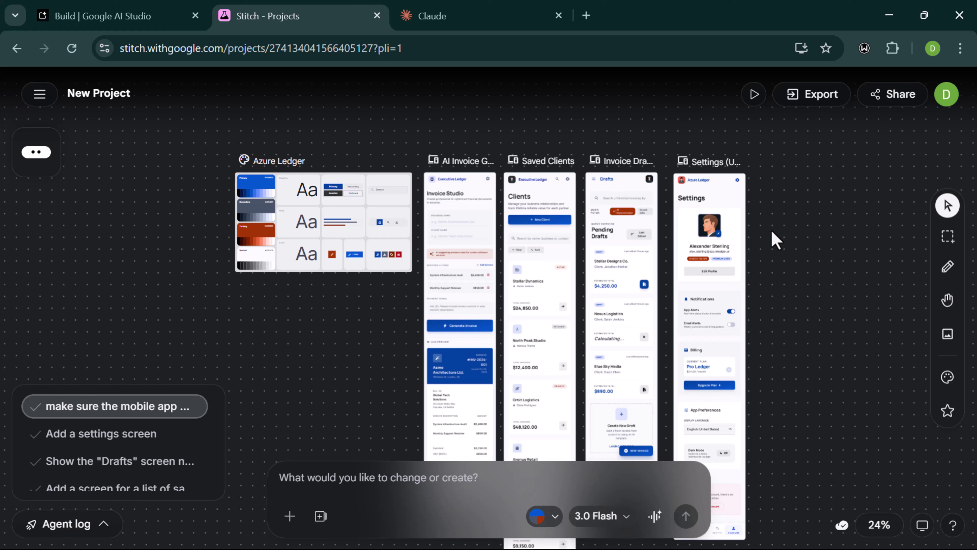
click(804, 104)
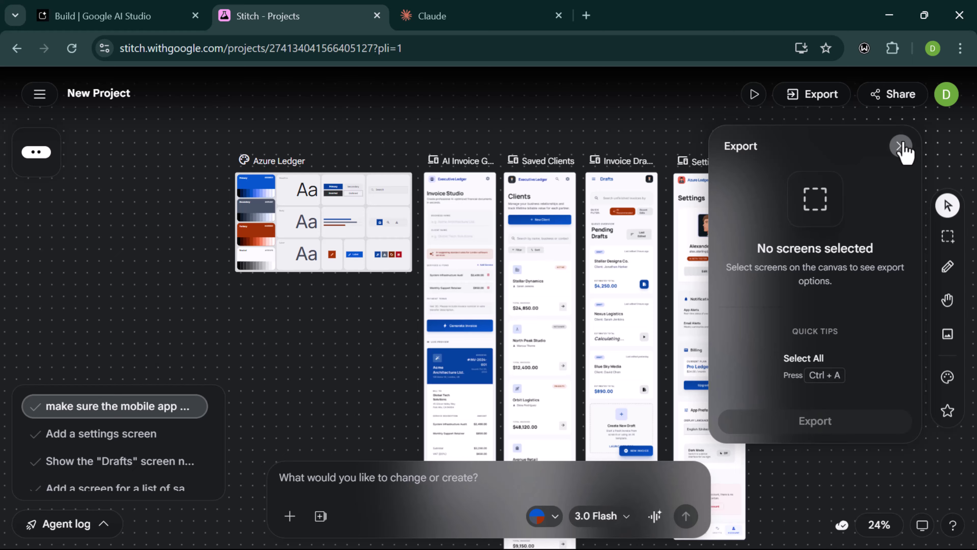
click(901, 147)
key(ctrl+a)
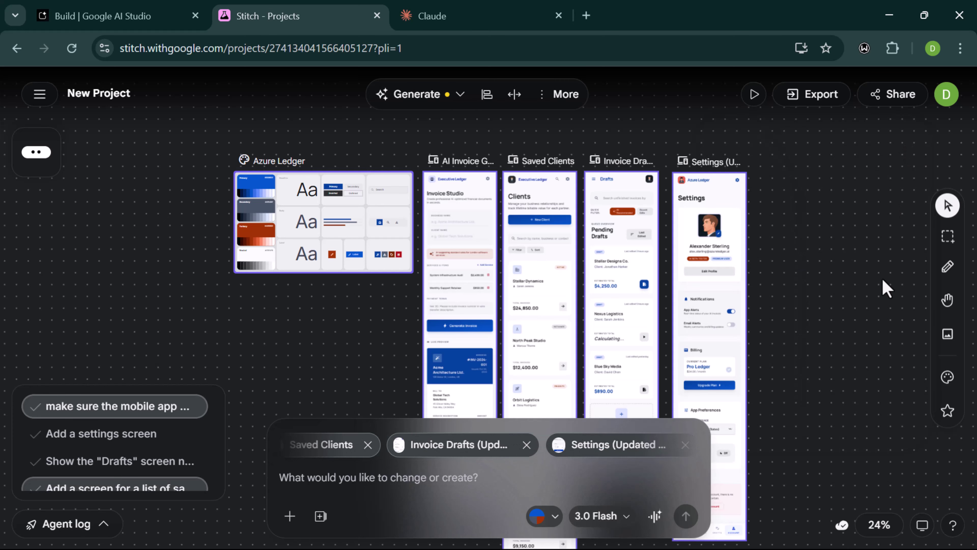
click(814, 101)
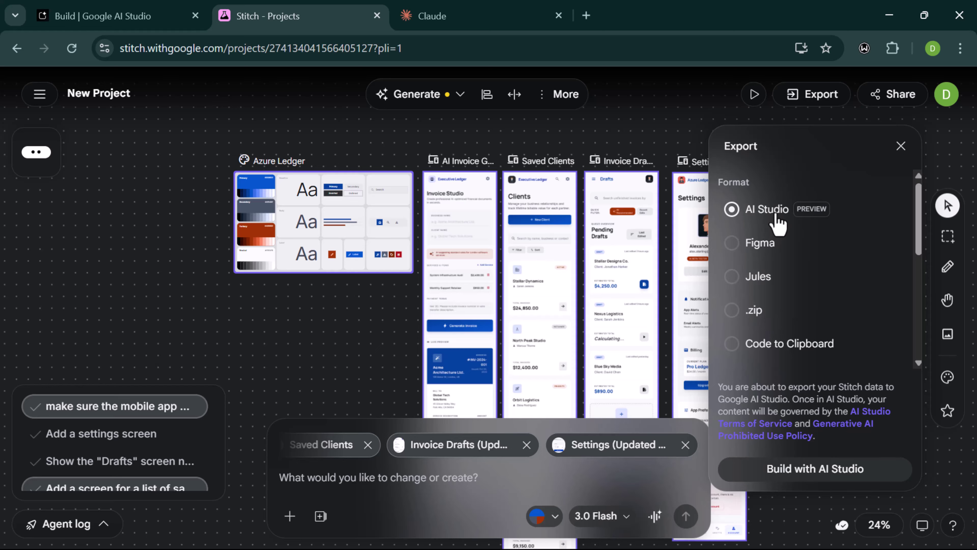
- Ask AI Studio to build an AI invoice generator with preview, PDF download and white-blue styling
click(811, 476)
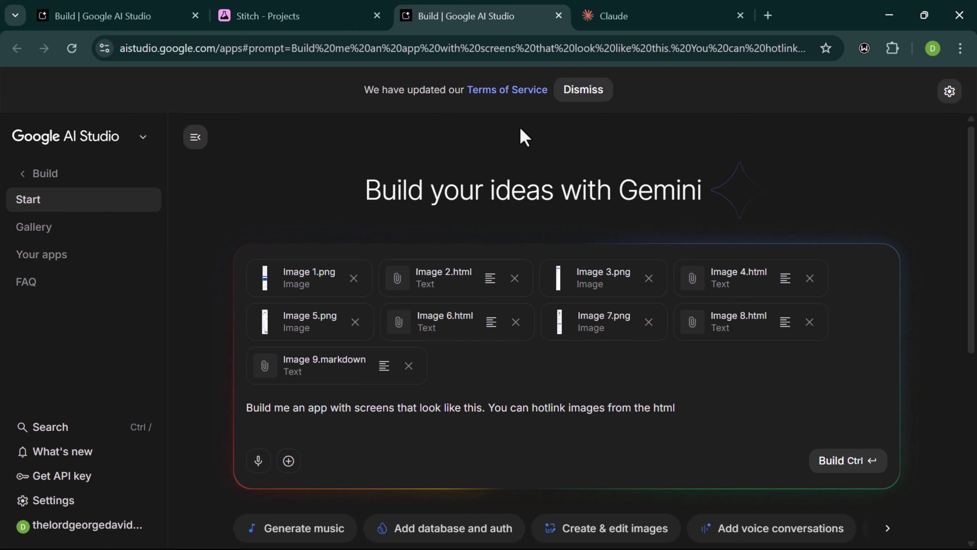
text(. and You to build an AI invoice generator. When given a business name, client name, list of services with prices, and payment terms, you will generate a complete, professional invoice in clean HTML format. Include invoice number, date, itemized list, subtotal, tax if applicable, and total. Make it look professional and clean.)
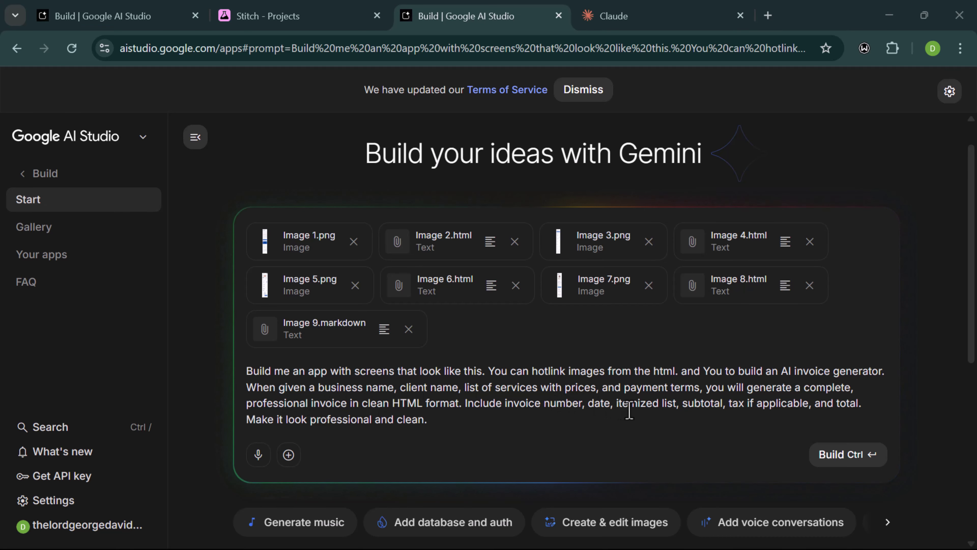
scroll(629, 410, down, 1)
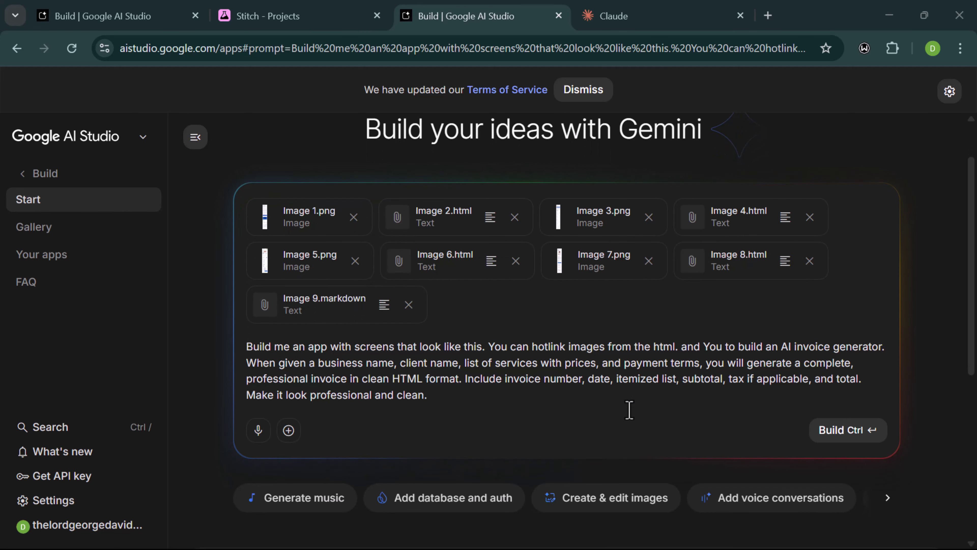
scroll(628, 409, down, 1)
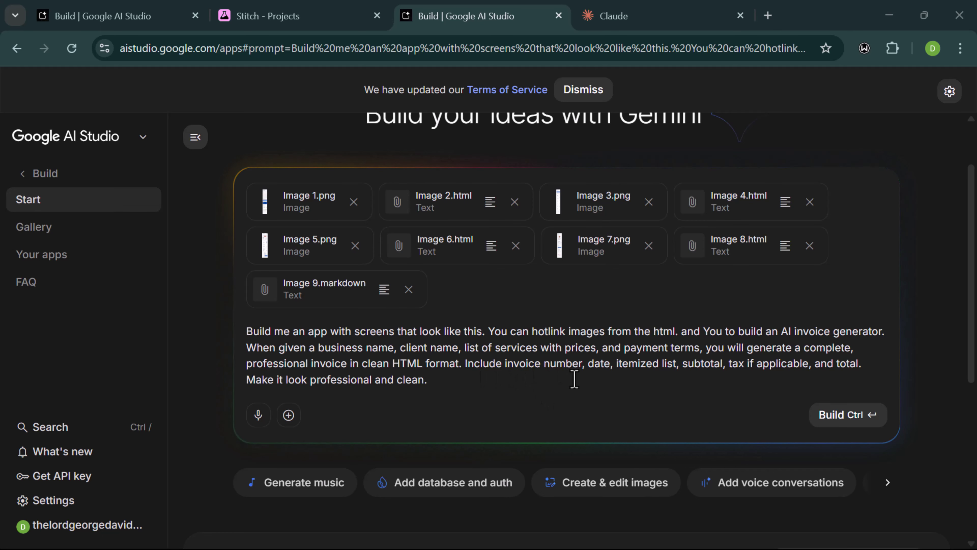
click(480, 387)
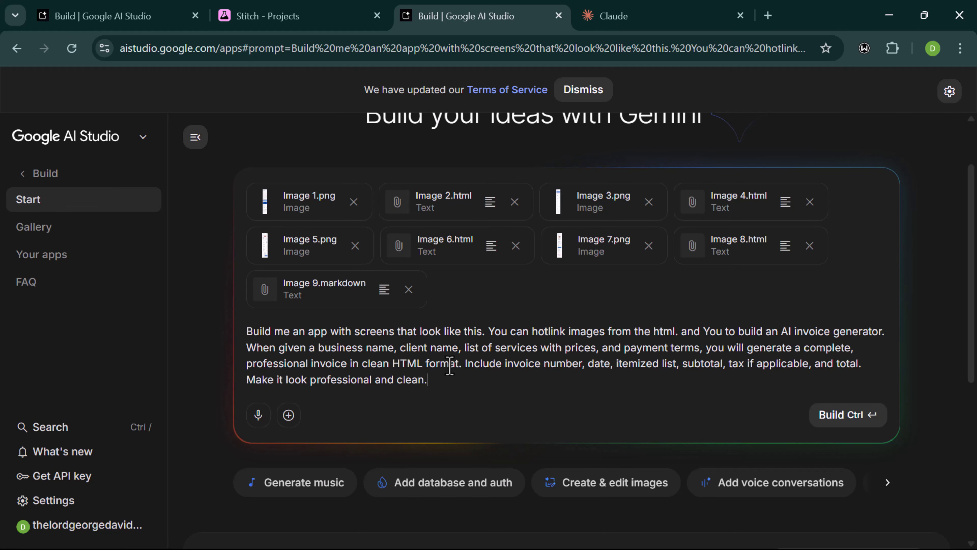
text(A large 'Generate Invoice' button. A preview area on the right side where the generated invoice appears. A download button to save as PDF. Use a clean white and blue color scheme.)
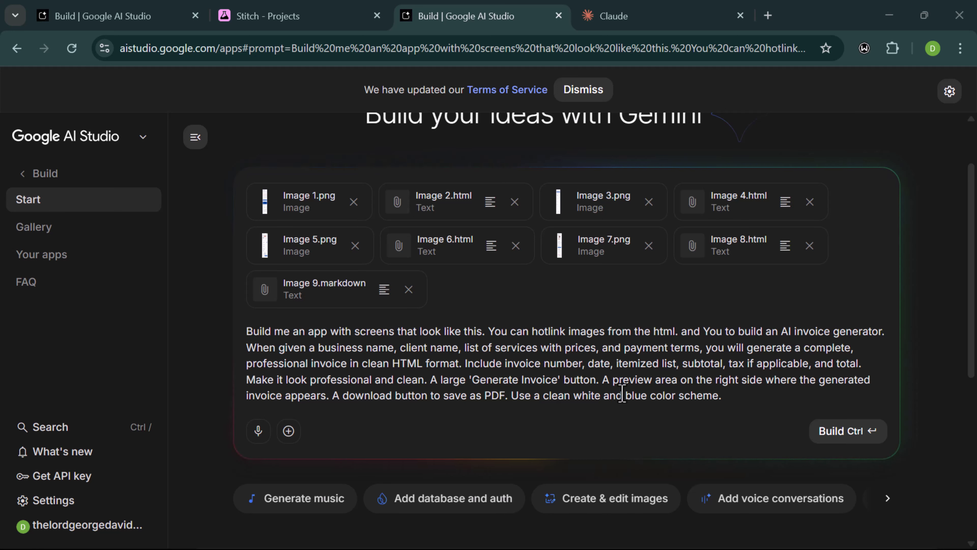
click(837, 433)
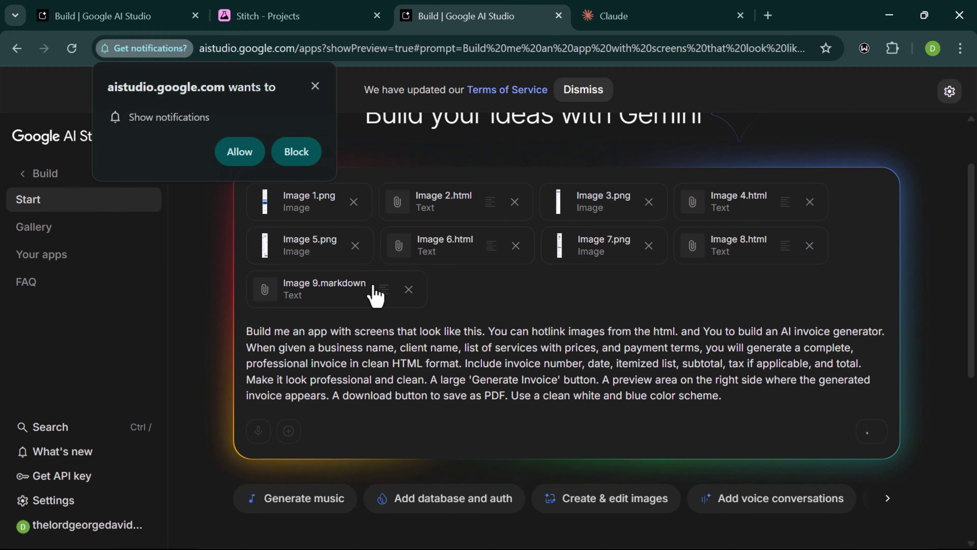
- Allow site notifications and scroll the preview to the generated Executive Ledger invoice form
click(247, 158)
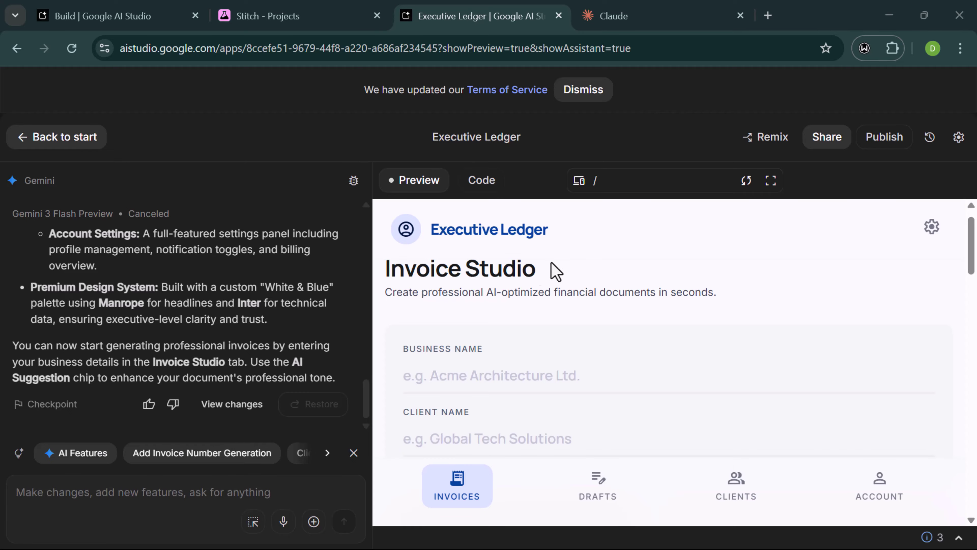
scroll(554, 315, down, 1)
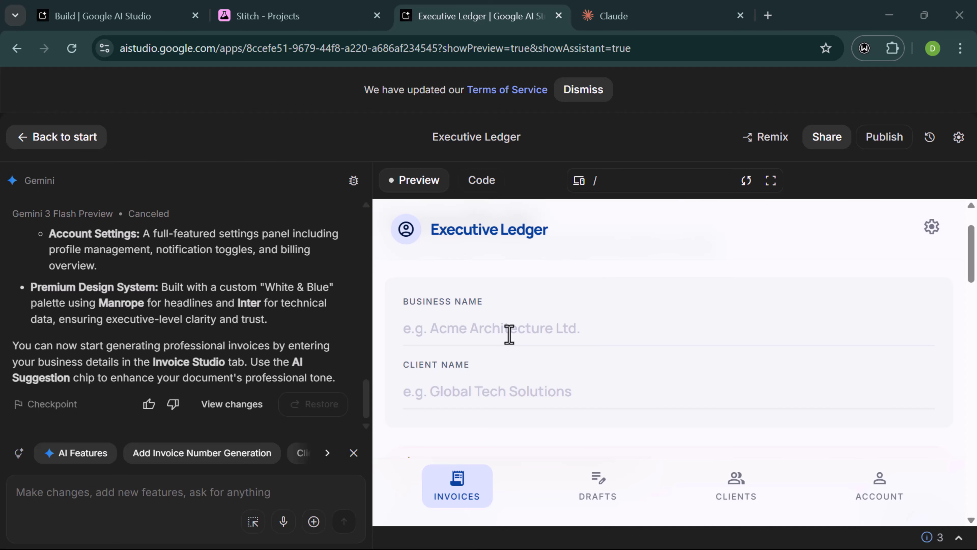
- Enter a business name and the client's name on the Executive Ledger invoice form
click(509, 335)
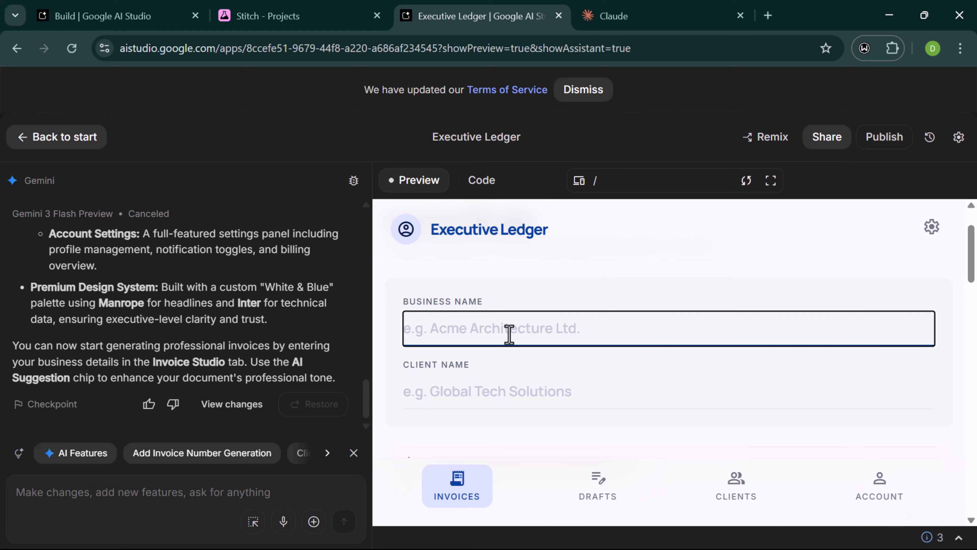
text(George Digitals)
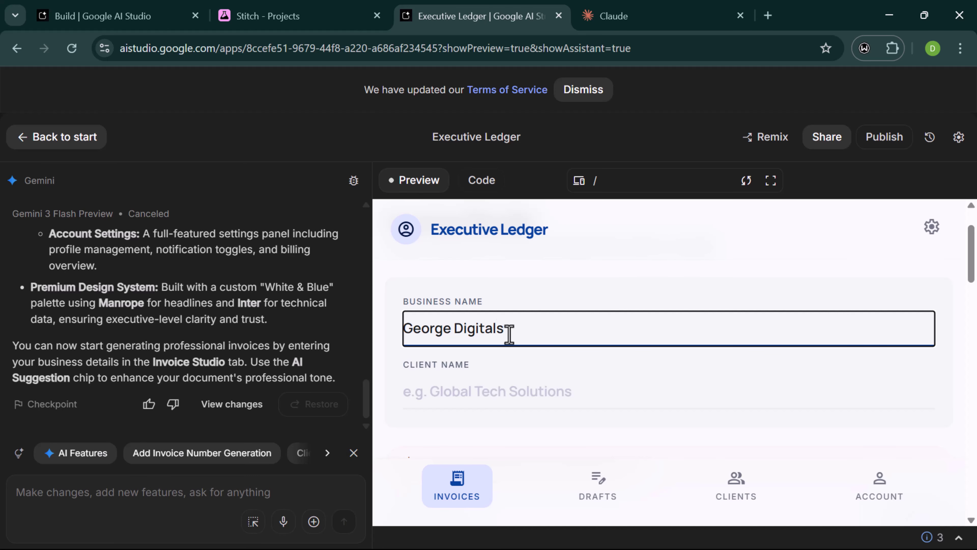
click(471, 383)
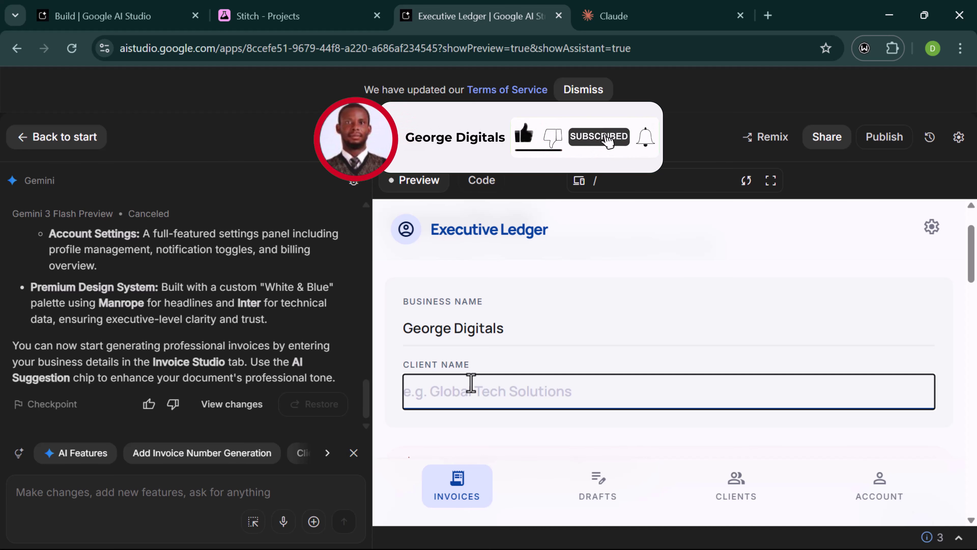
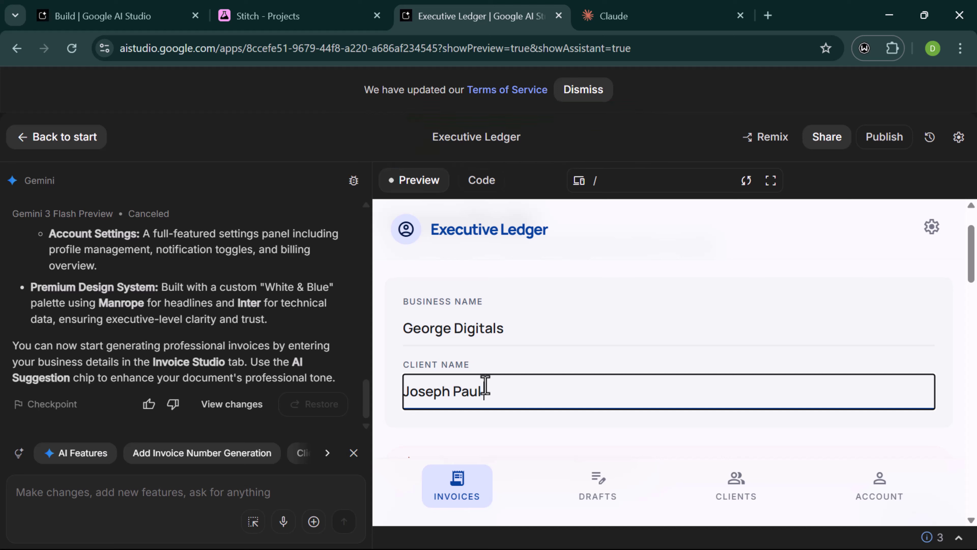
scroll(485, 385, down, 6)
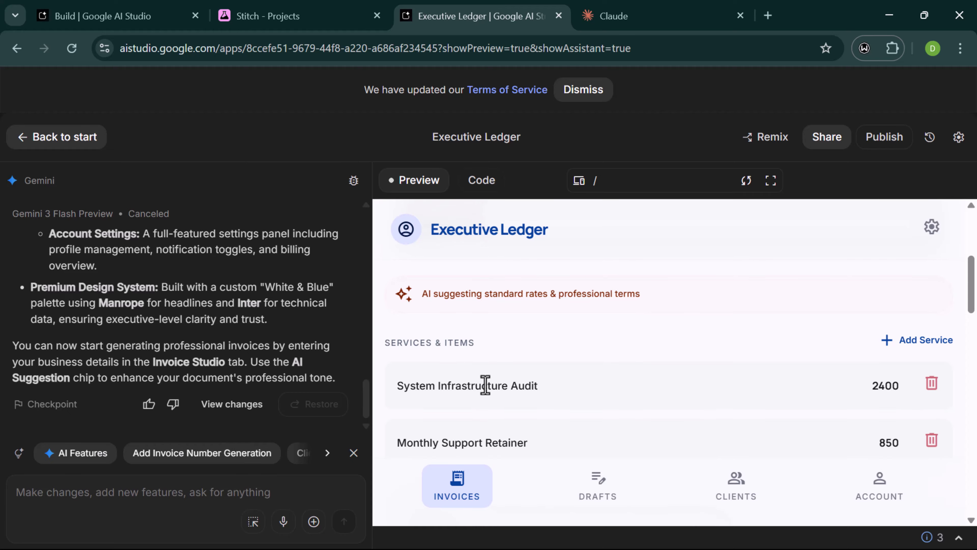
- Add two empty service lines to the invoice
scroll(486, 385, up, 1)
scroll(486, 385, down, 1)
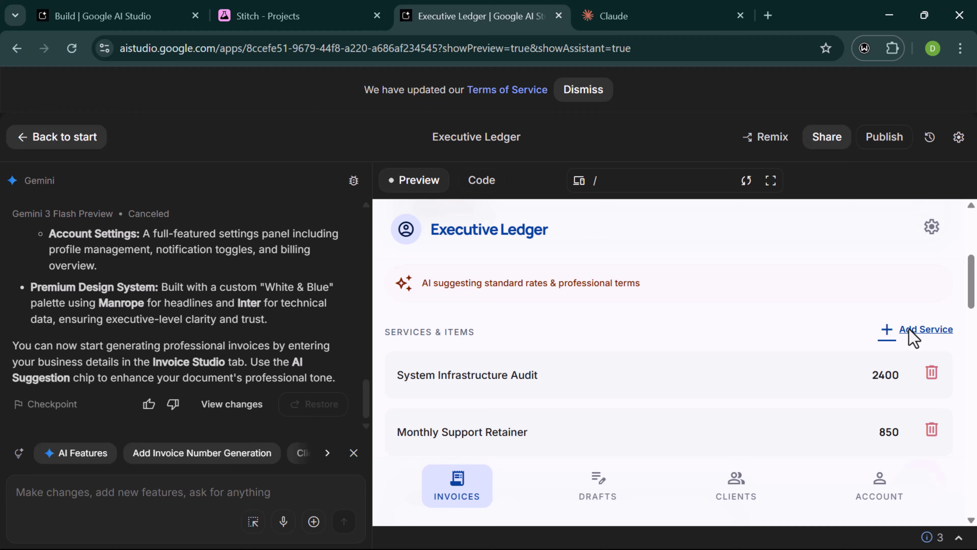
click(923, 331)
click(930, 331)
scroll(893, 347, down, 5)
scroll(893, 346, down, 3)
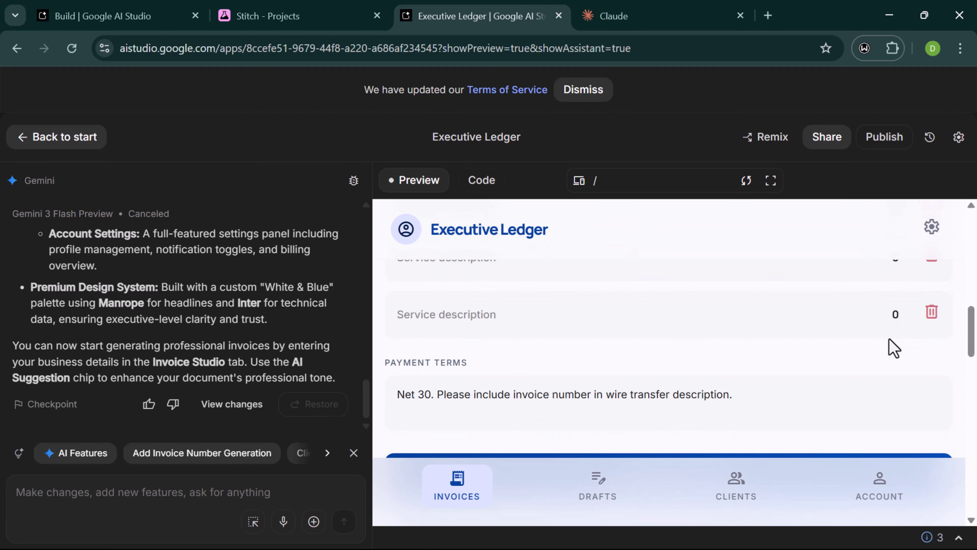
scroll(893, 346, up, 1)
scroll(893, 346, up, 2)
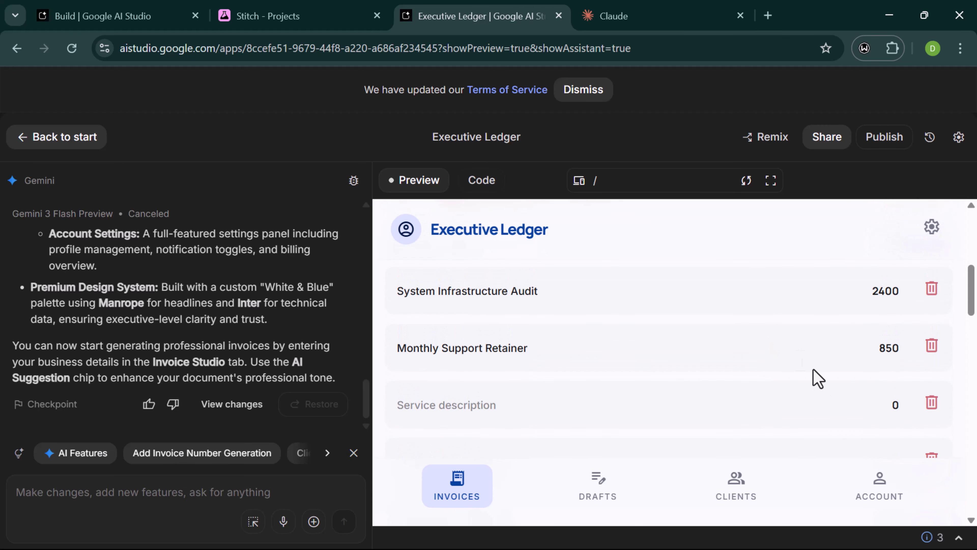
scroll(813, 377, down, 2)
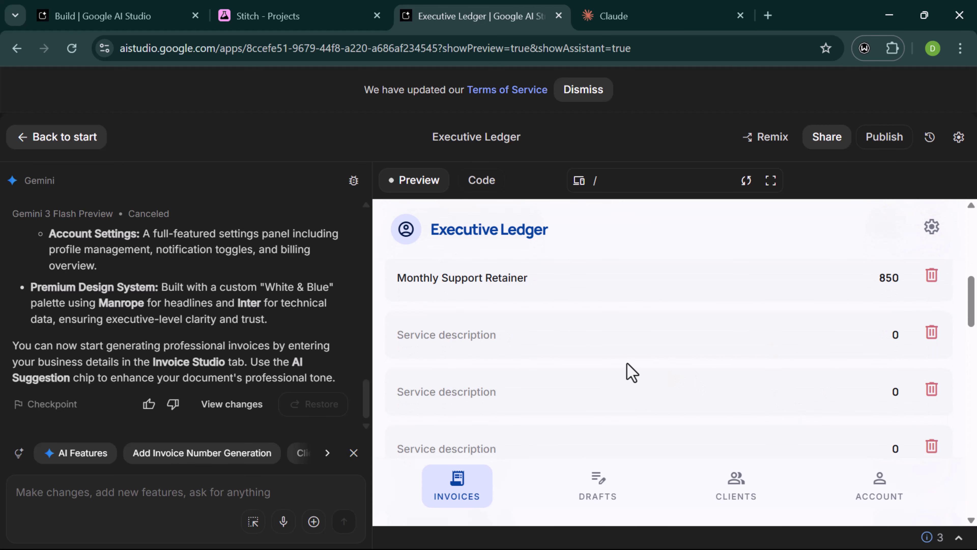
- Fill the first service line as Internet Subscription priced at 20
click(591, 332)
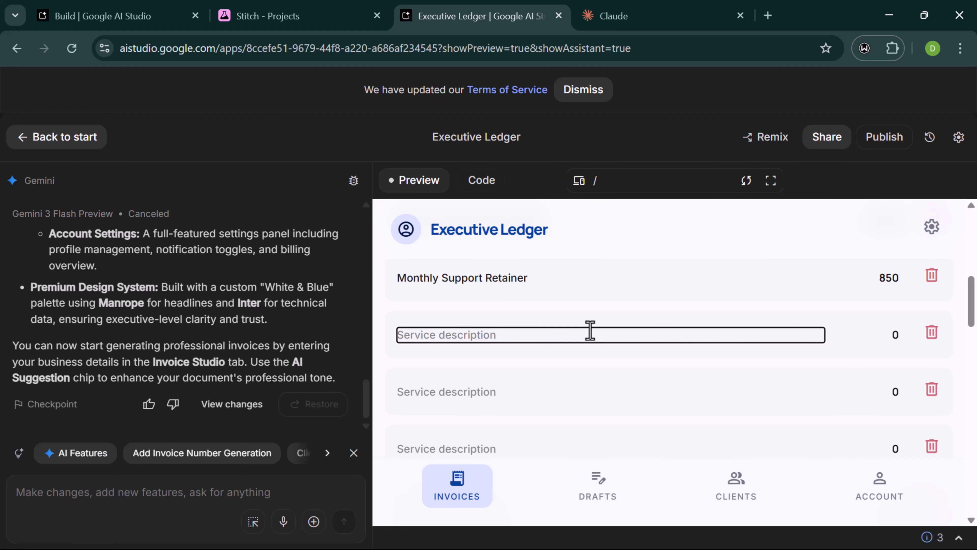
text(S)
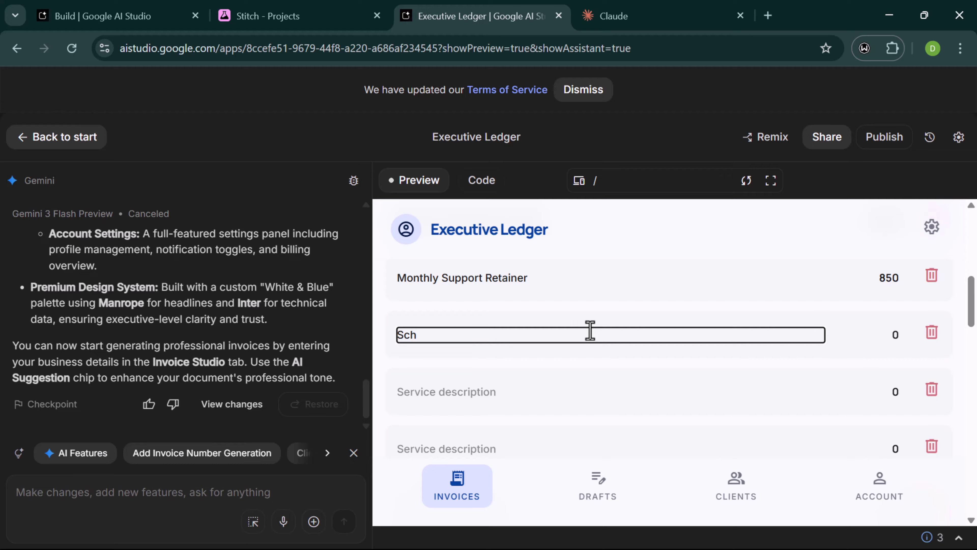
key(BackSpace)
text(Internet Subscription)
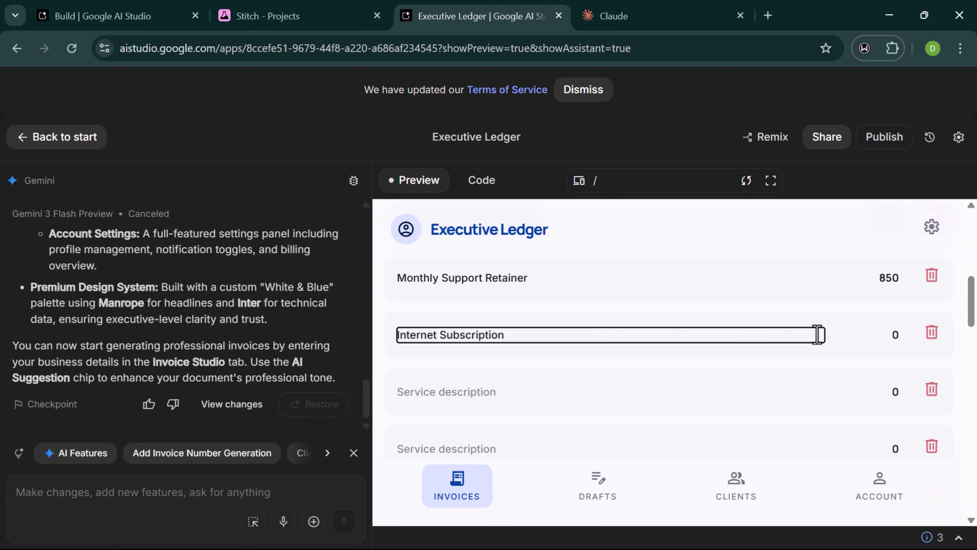
click(896, 331)
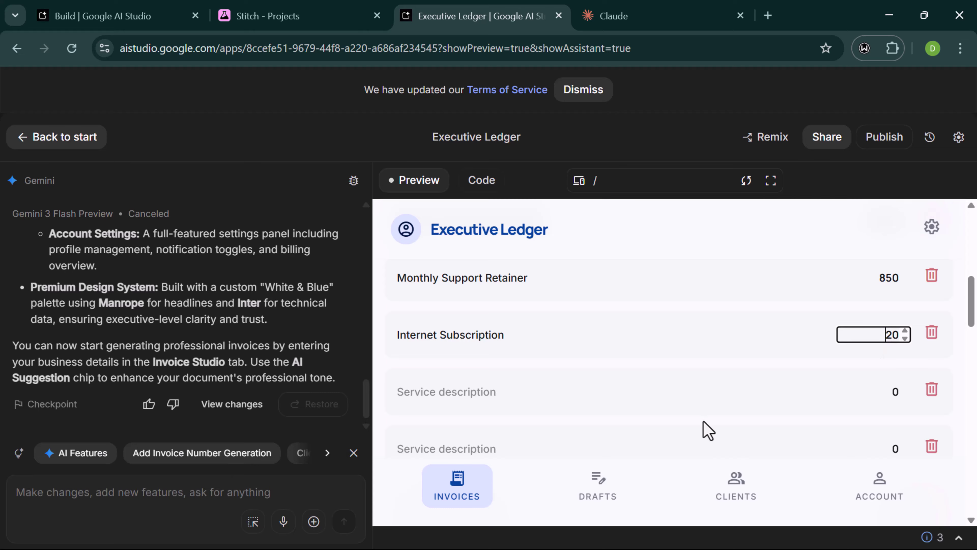
click(474, 390)
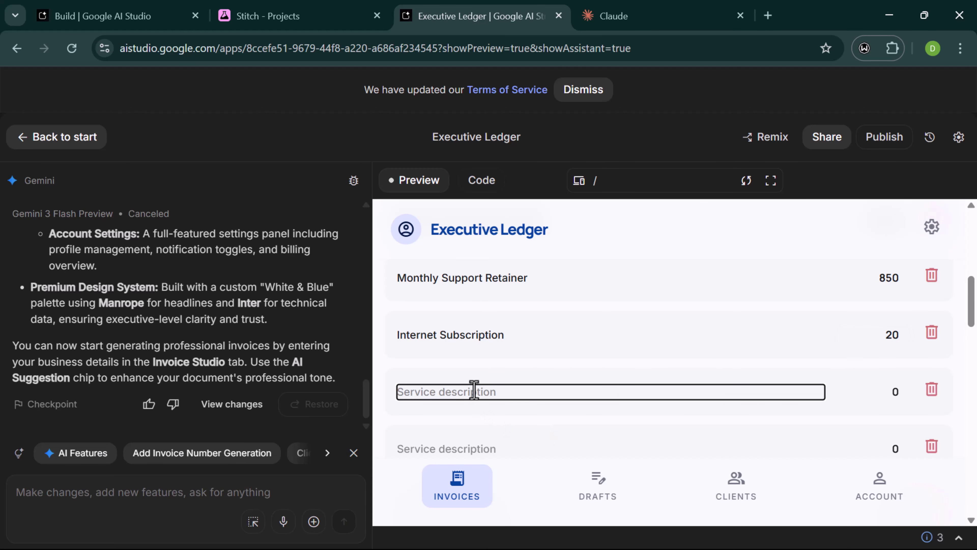
scroll(474, 391, up, 3)
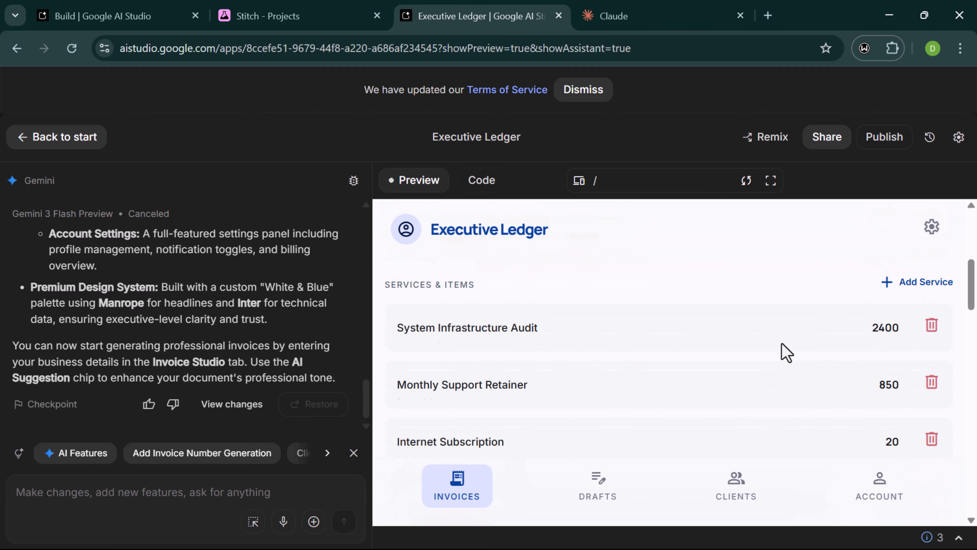
- Fix the next service description to 'Food and Beverages' by correcting 'Breverages' to 'Beverages'
scroll(785, 351, down, 3)
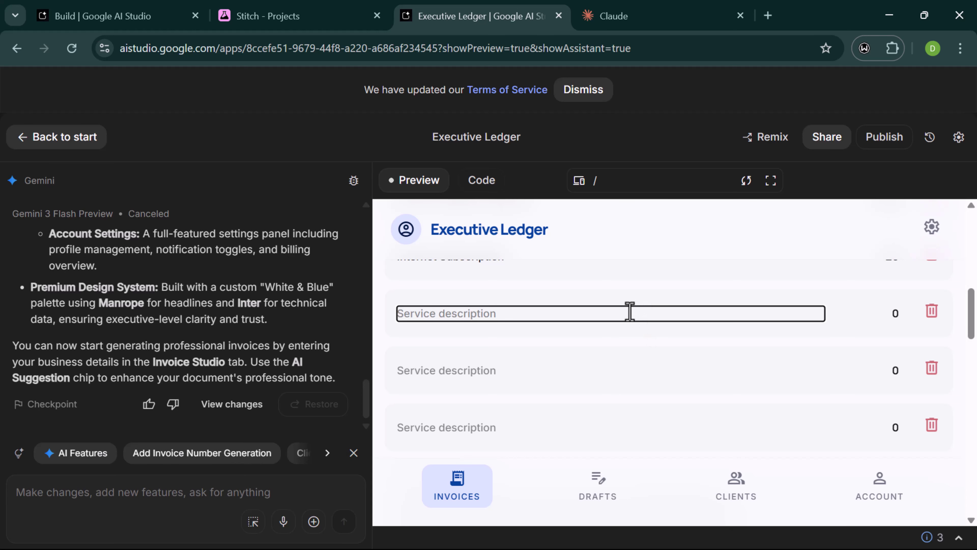
text(Food)
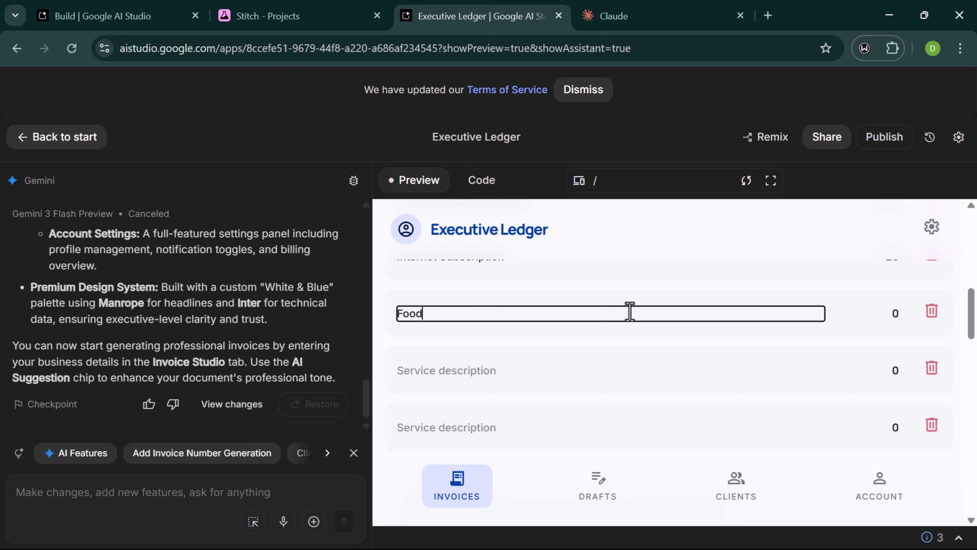
text(o)
key(BackSpace)
key(BackSpace)
text(G)
key(BackSpace)
text(Fo)
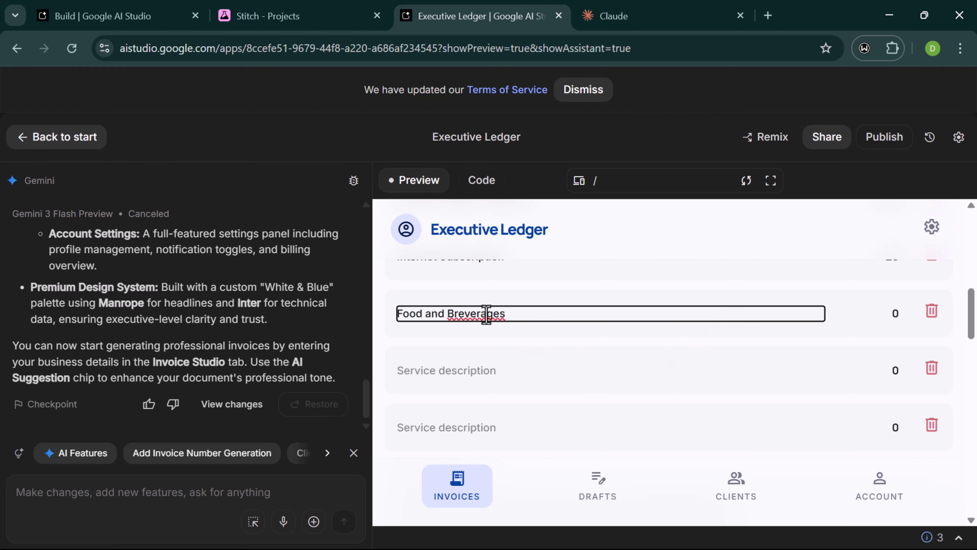
double_click(473, 316)
right_click(473, 318)
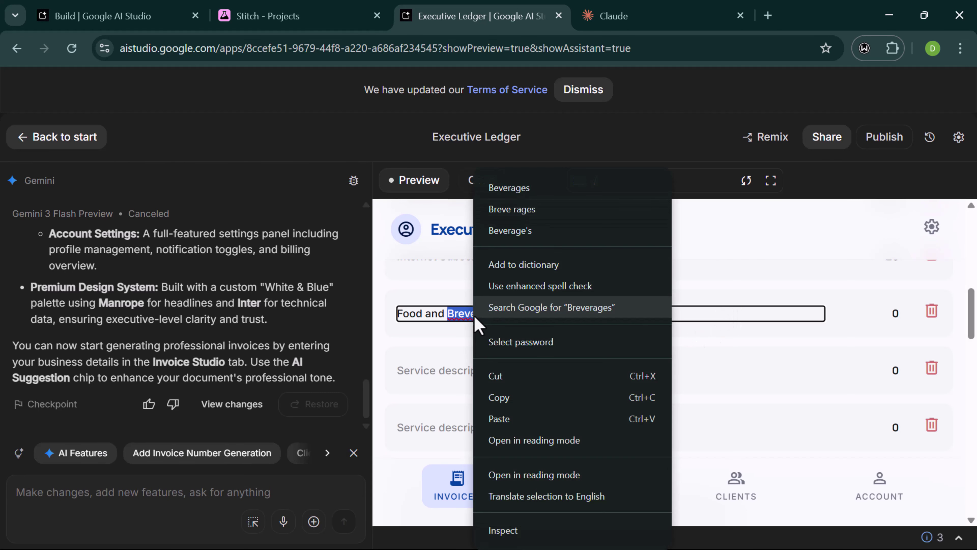
click(536, 189)
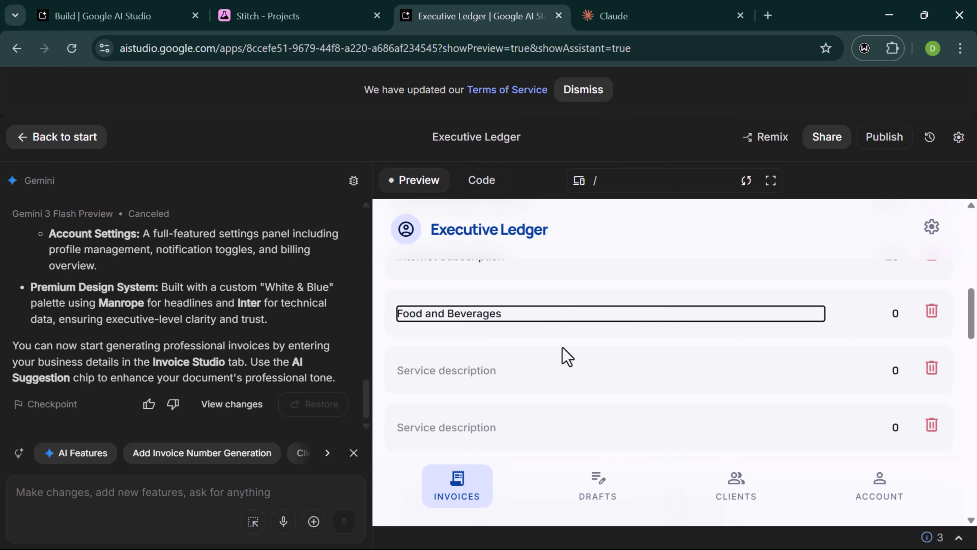
- Set the Food and Beverages amount to 230 and delete the two empty service rows
click(872, 319)
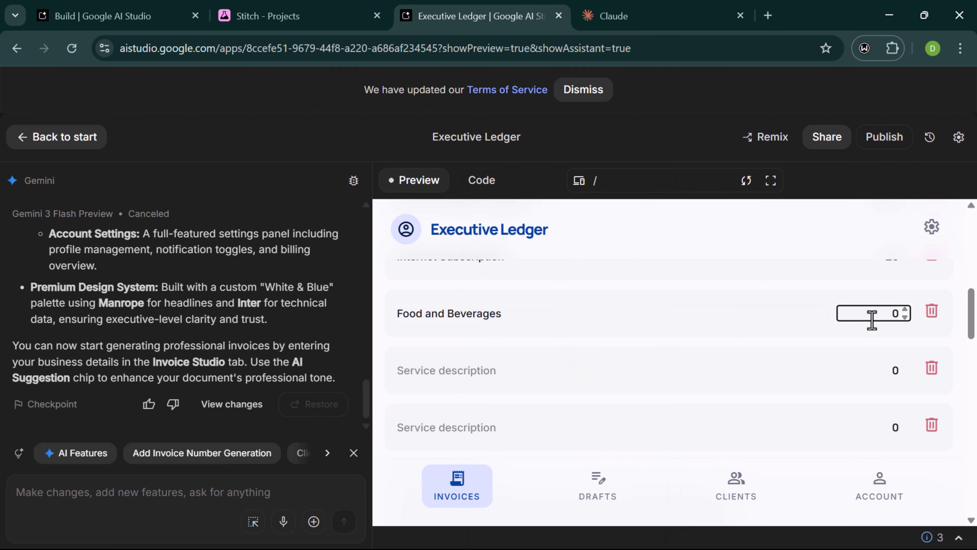
text(3)
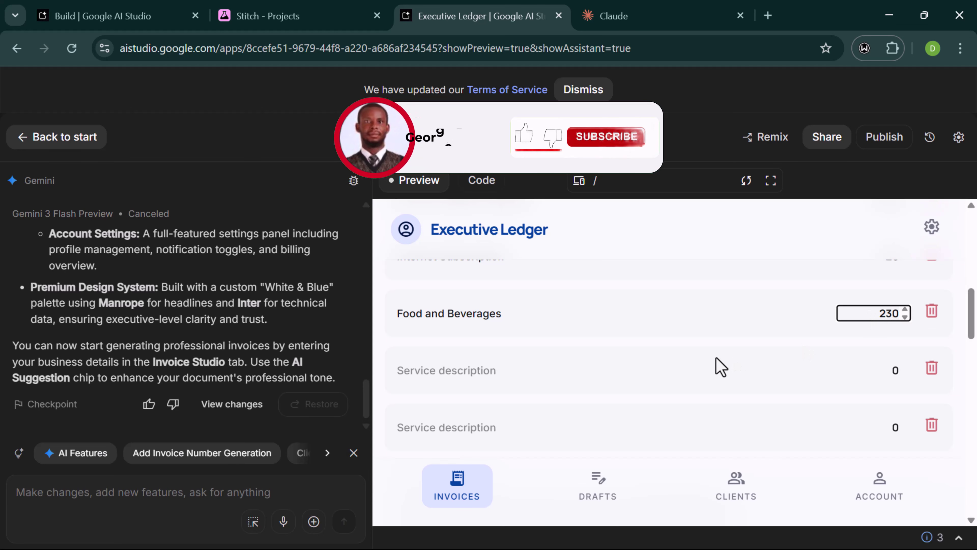
click(496, 365)
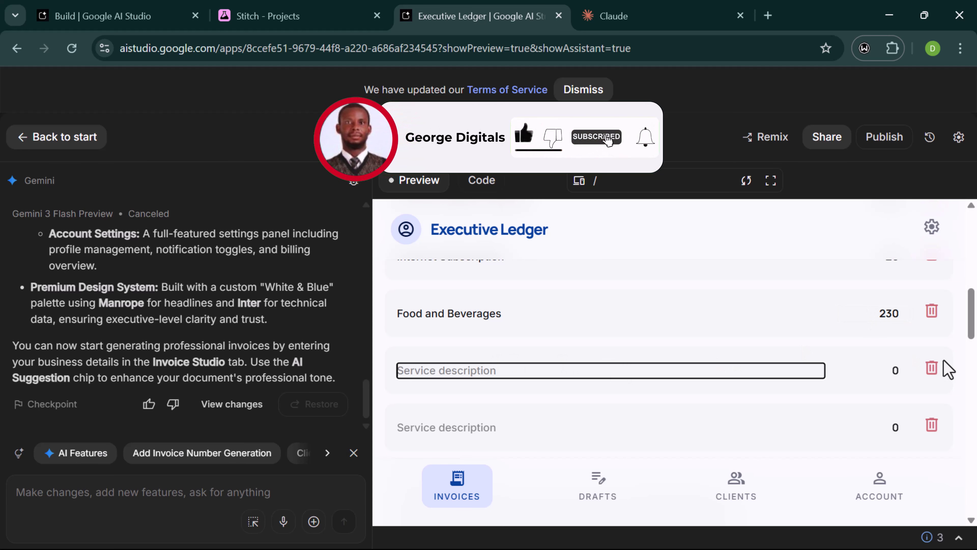
click(933, 366)
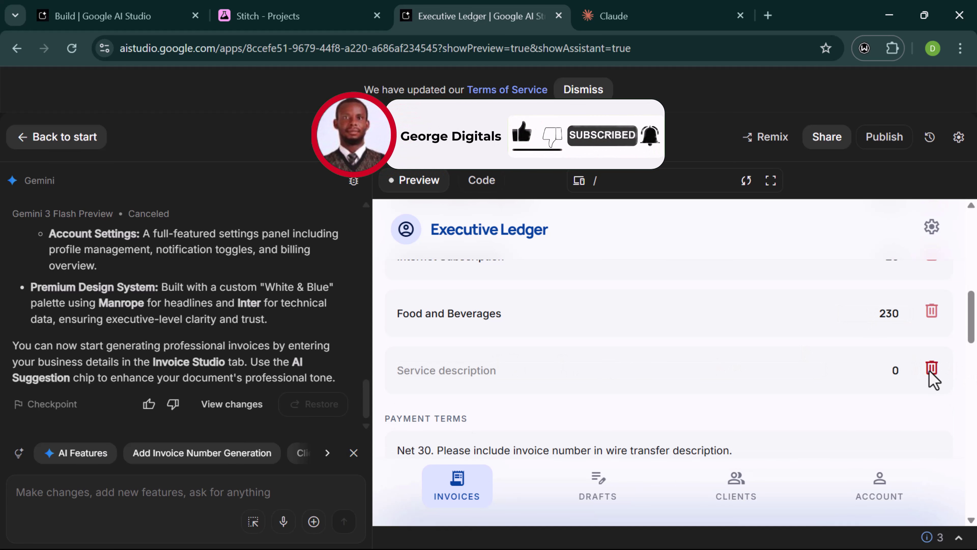
click(933, 371)
scroll(794, 385, down, 2)
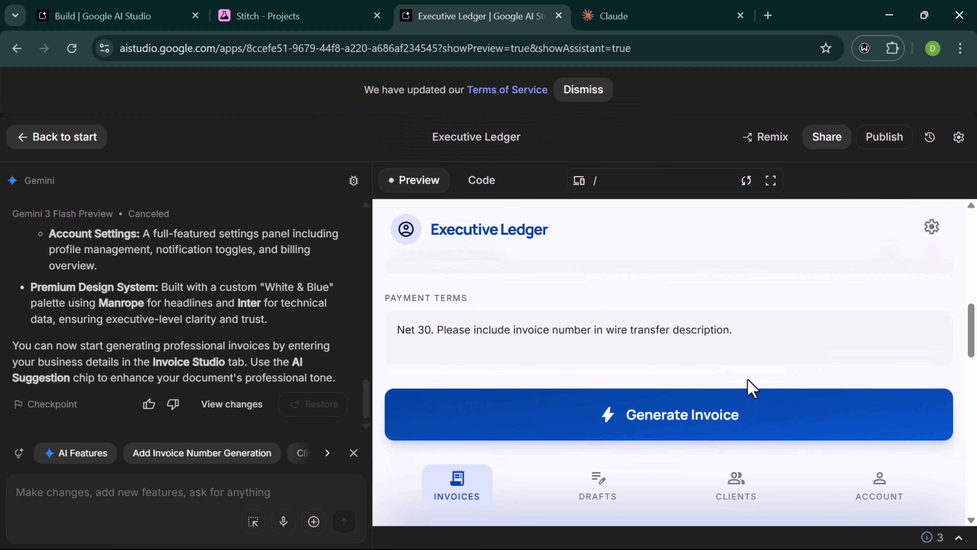
scroll(751, 387, up, 1)
- Check the payment terms and generate the invoice from the entered details
click(680, 348)
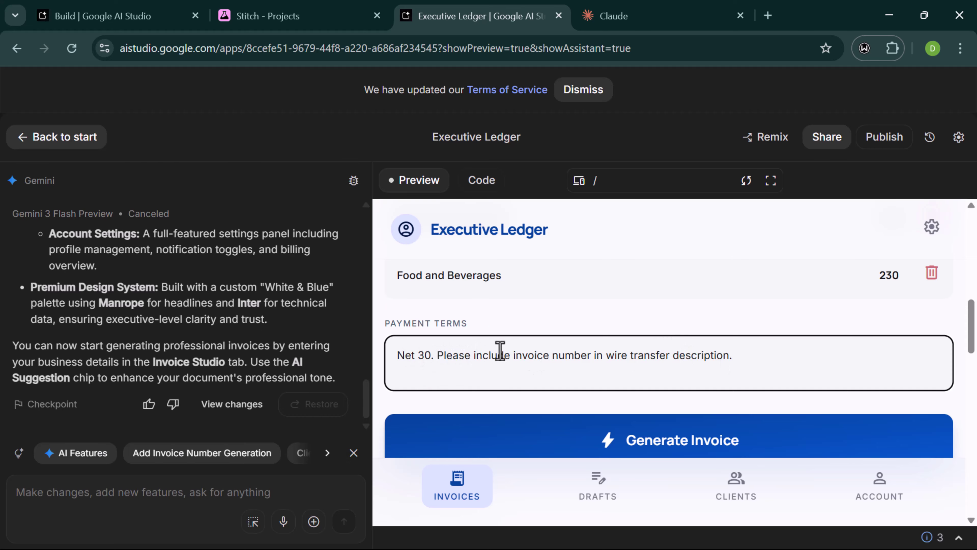
scroll(604, 369, down, 1)
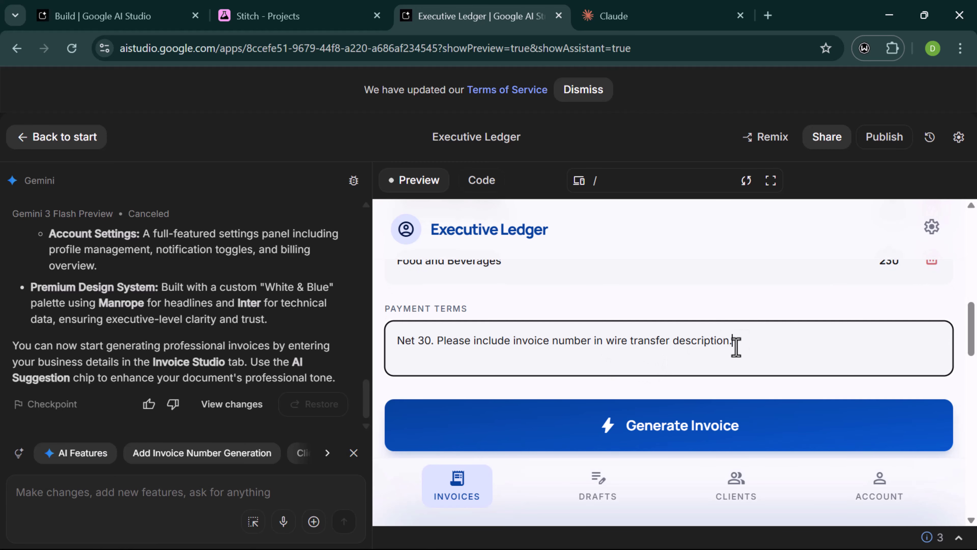
click(663, 432)
- Review the Live Preview: Food and Beverages $230.00, 20% VAT $700.00, total $4,200.00
scroll(619, 408, down, 4)
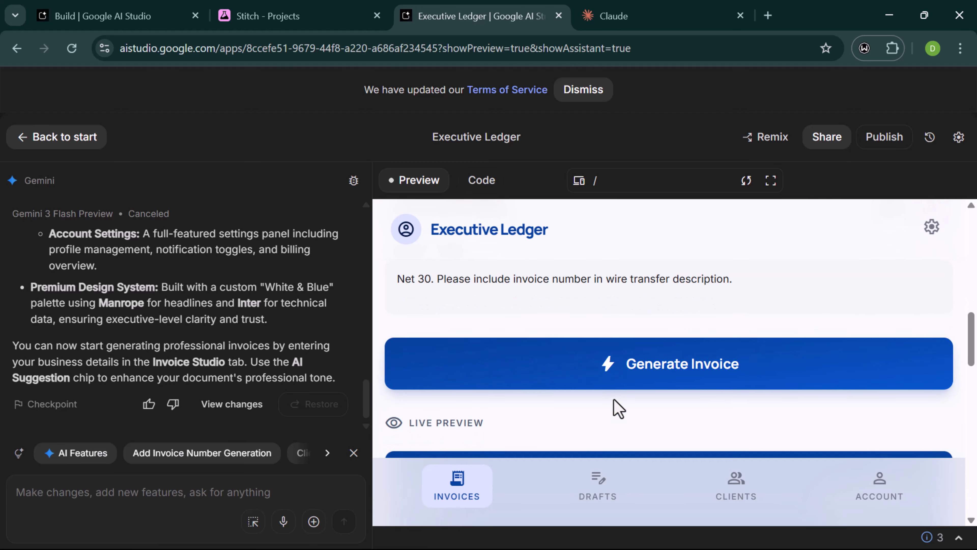
scroll(650, 371, down, 10)
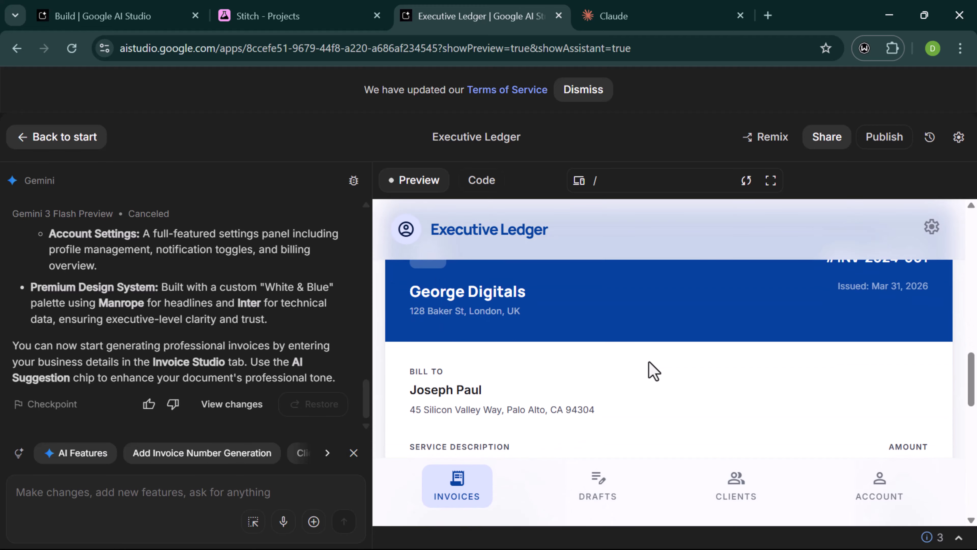
scroll(654, 371, down, 2)
scroll(655, 372, up, 4)
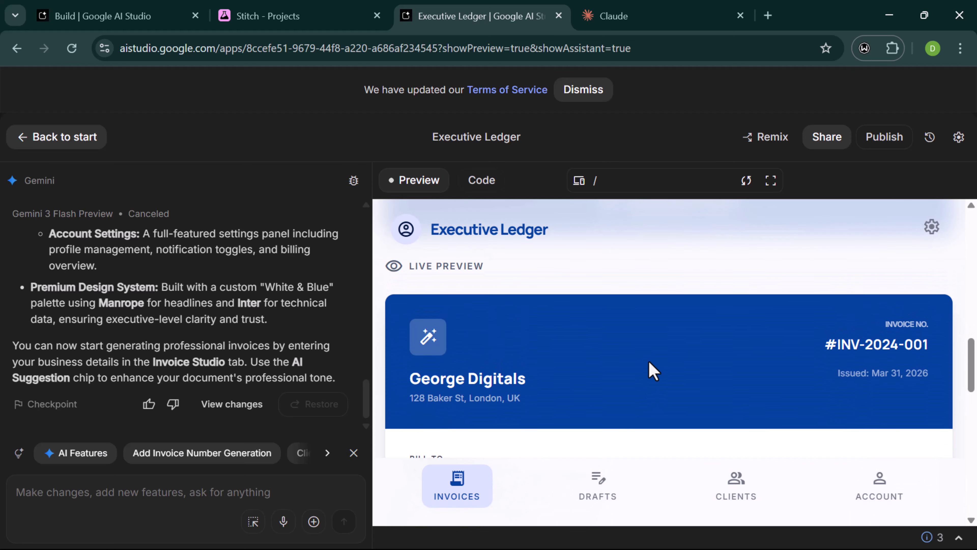
scroll(652, 370, down, 10)
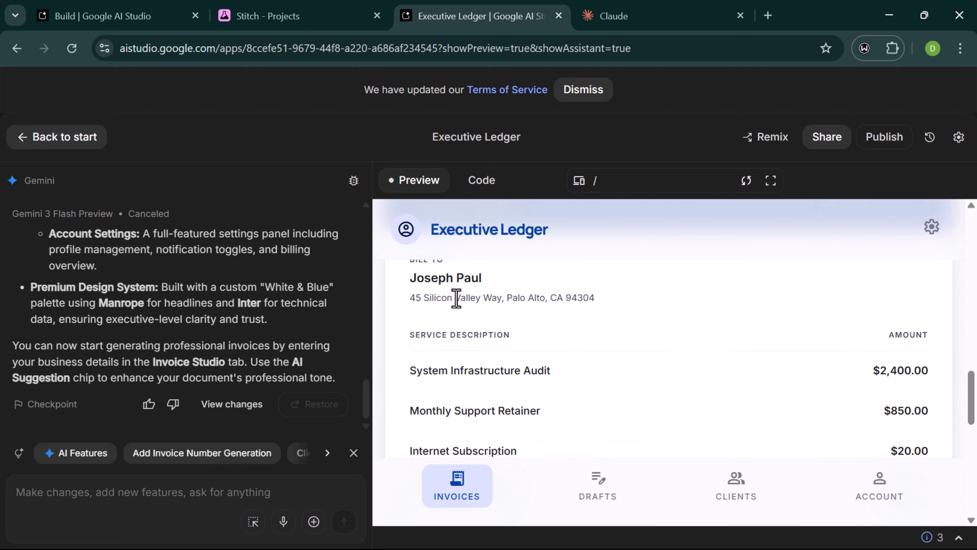
scroll(456, 298, up, 2)
scroll(460, 316, down, 1)
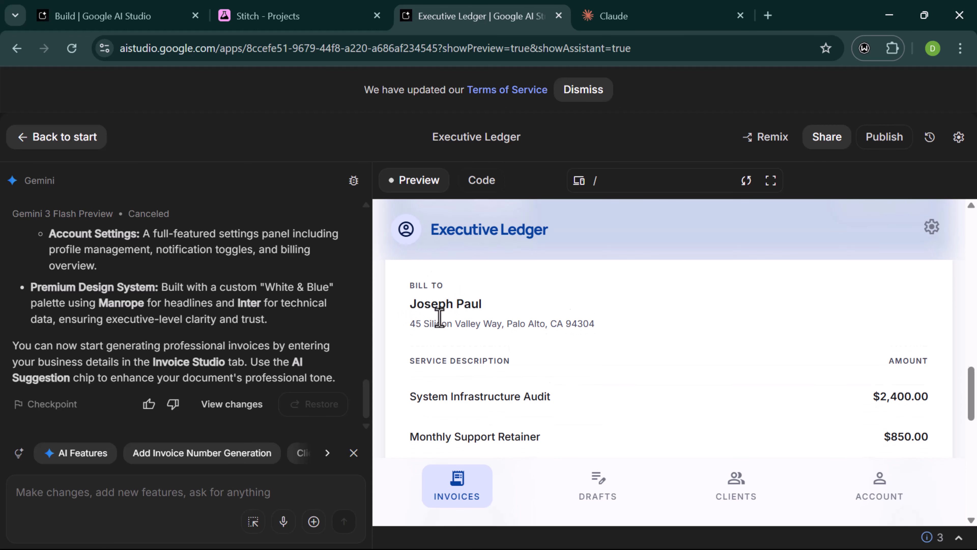
scroll(439, 318, down, 7)
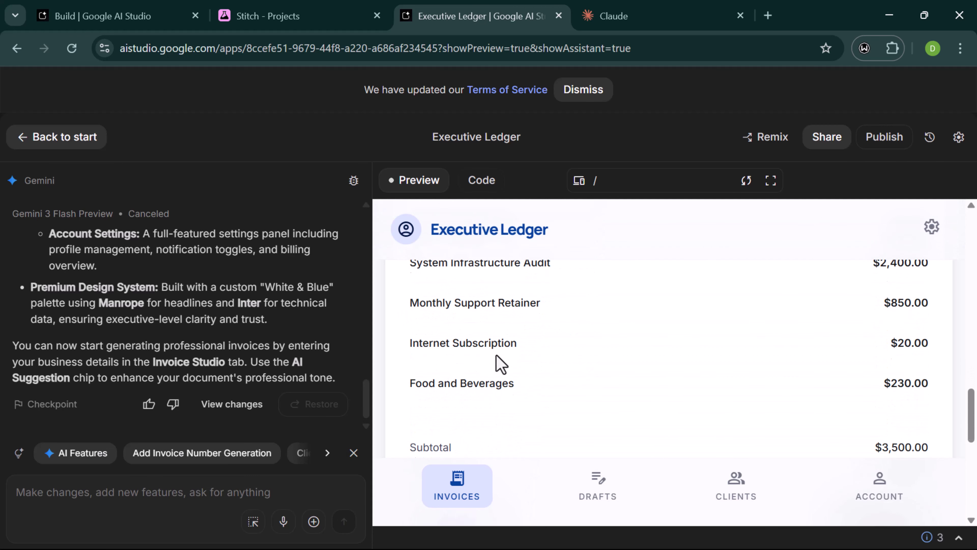
scroll(498, 365, down, 1)
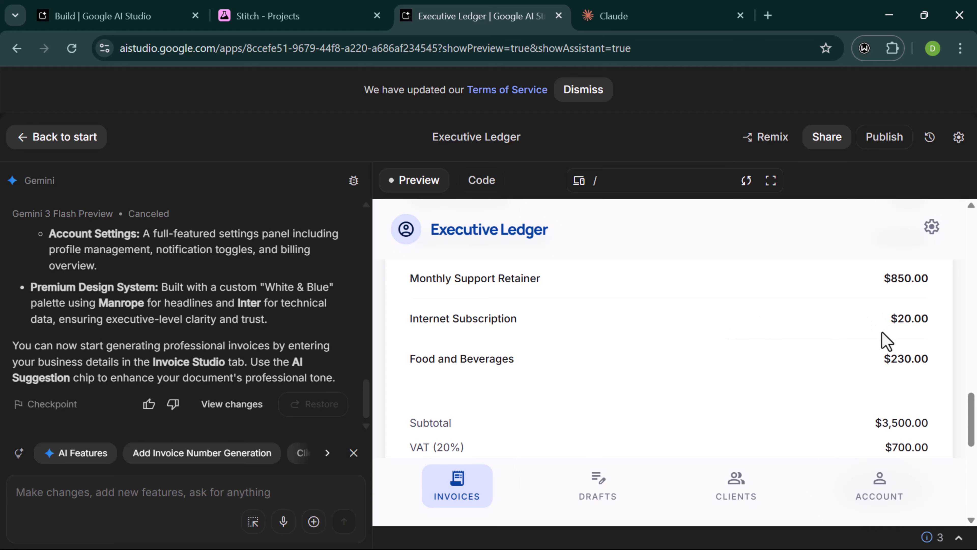
scroll(882, 346, down, 2)
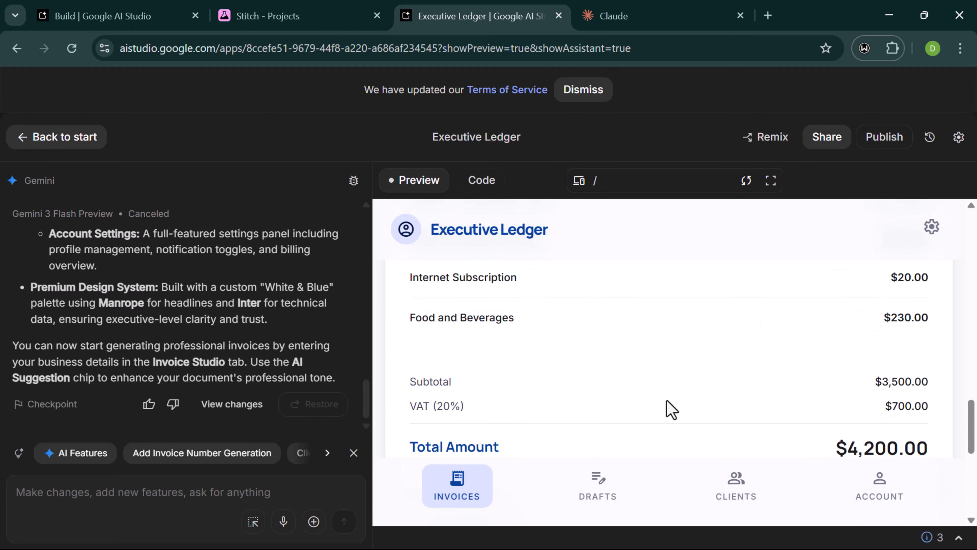
scroll(509, 415, down, 2)
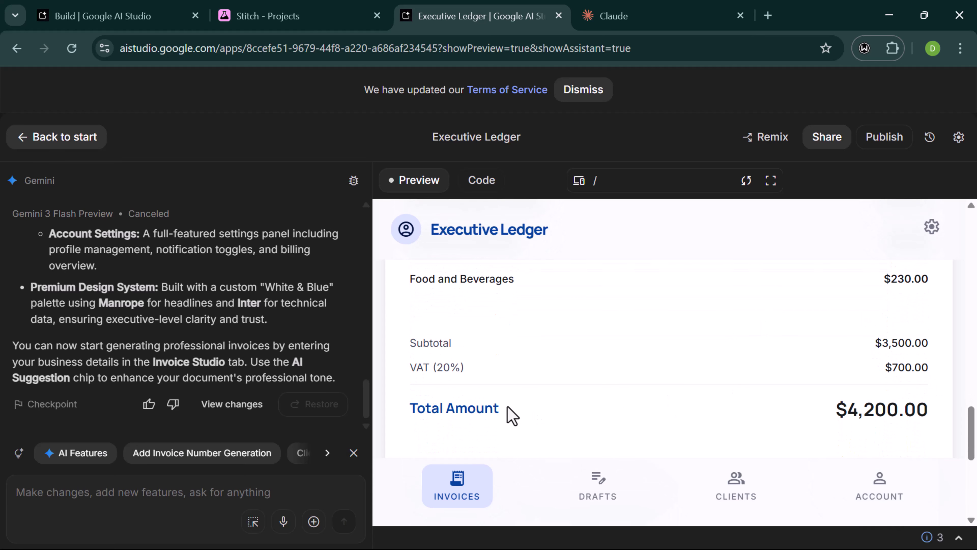
scroll(919, 368, up, 5)
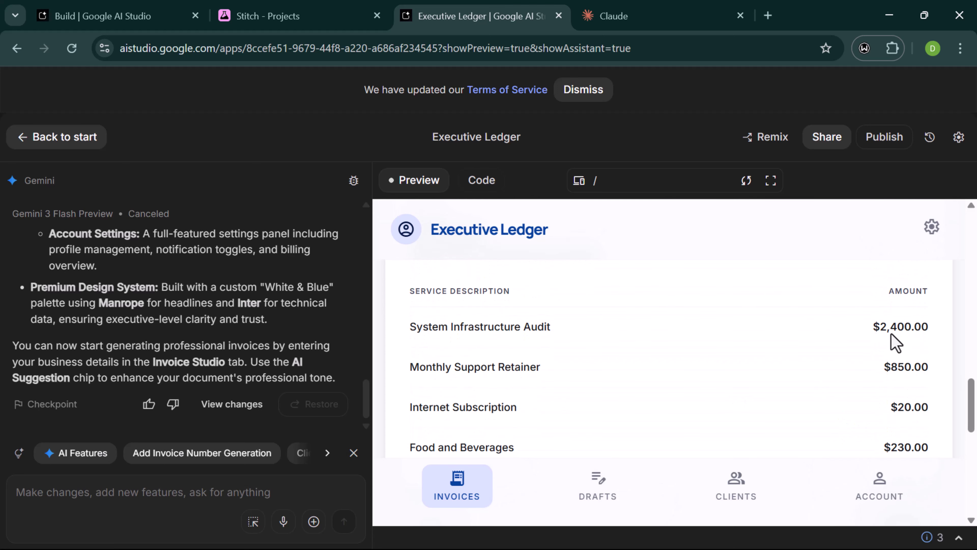
scroll(897, 373, down, 1)
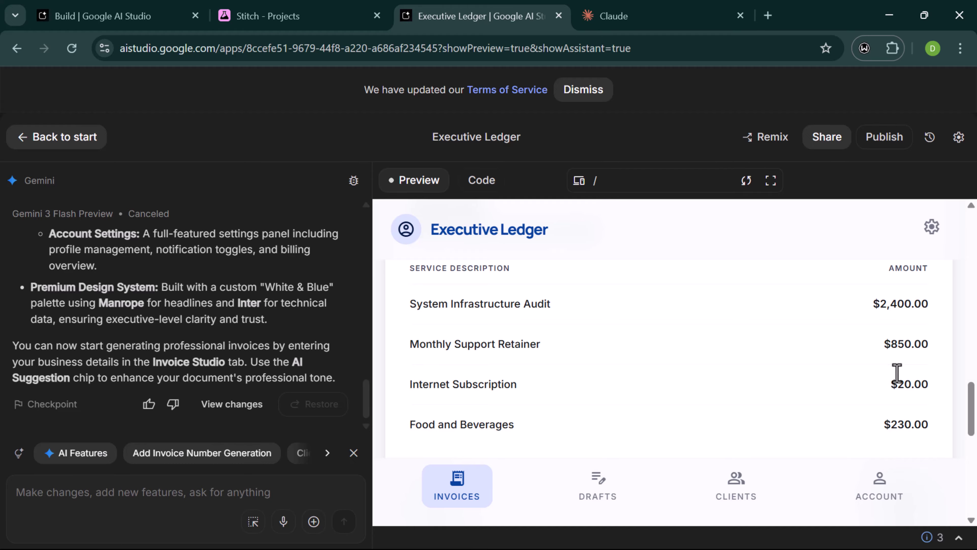
scroll(897, 374, down, 1)
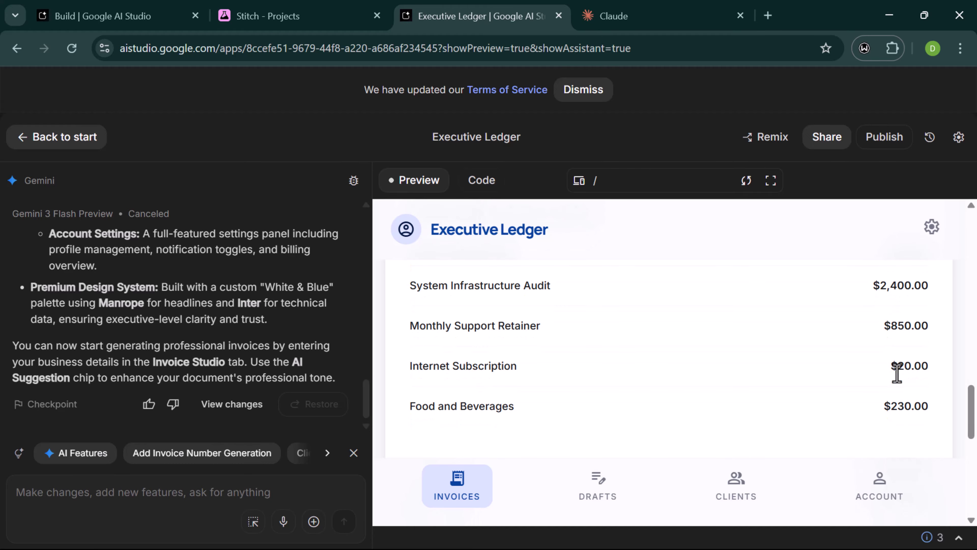
scroll(897, 374, down, 1)
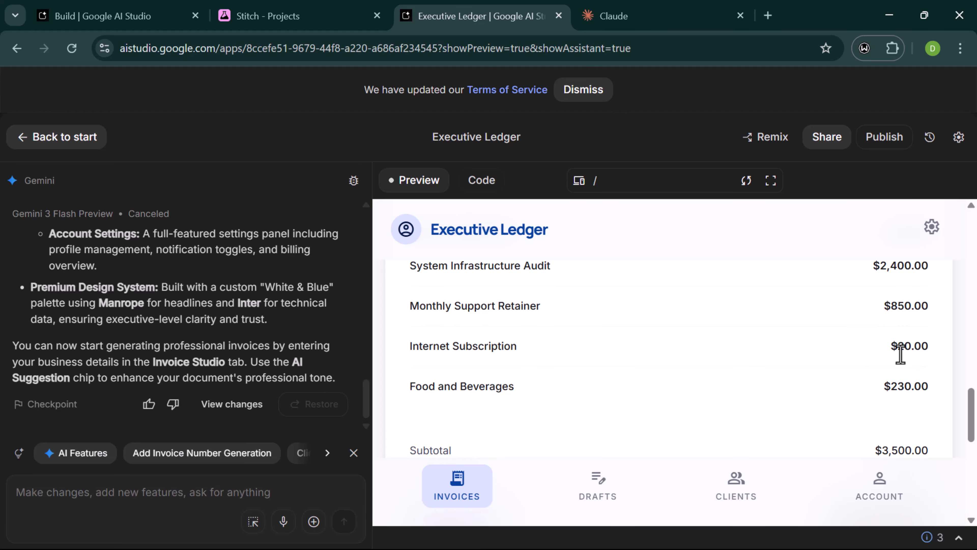
scroll(901, 354, down, 2)
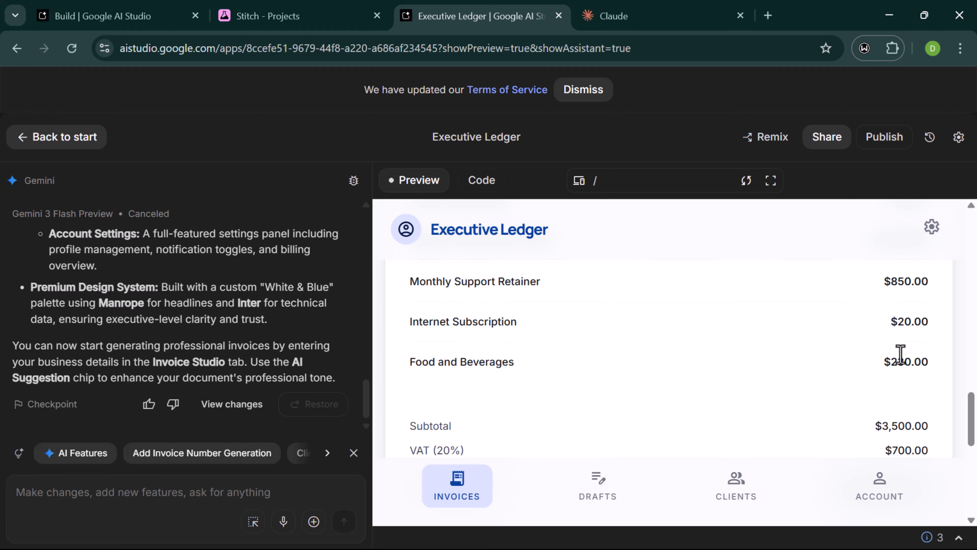
scroll(901, 354, up, 1)
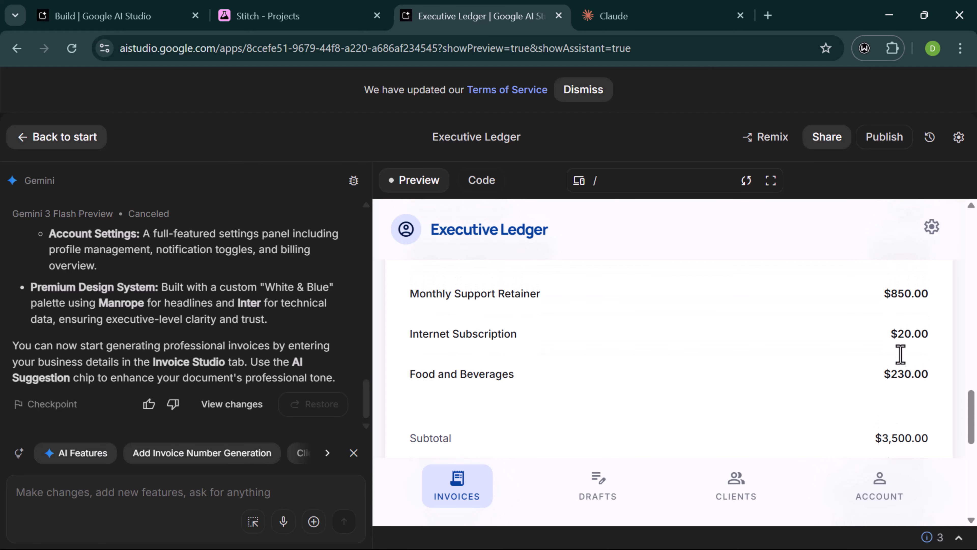
scroll(901, 355, up, 1)
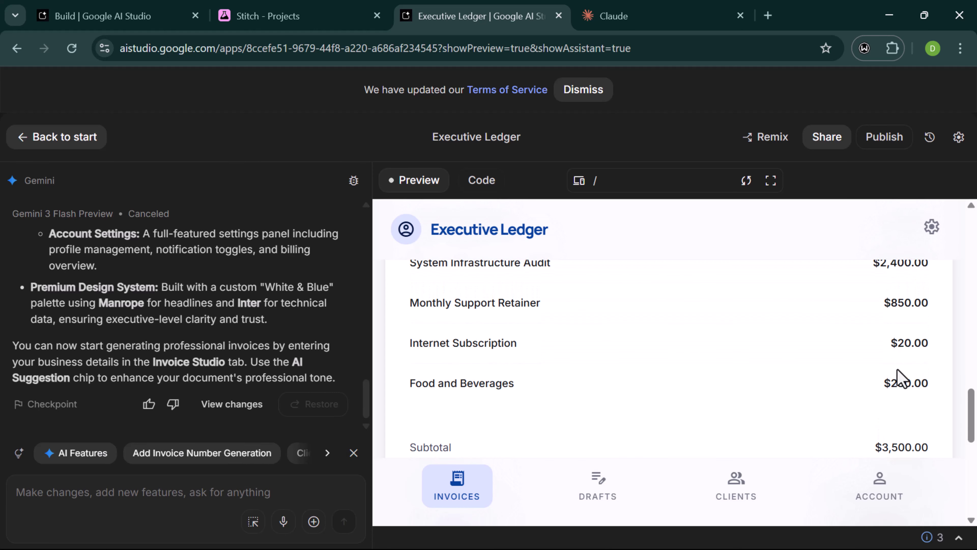
scroll(896, 360, down, 4)
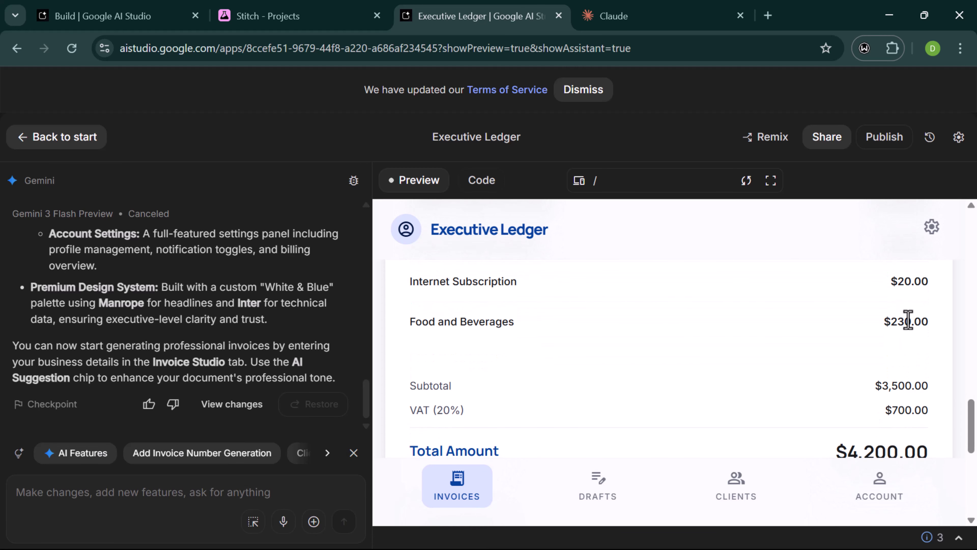
scroll(908, 320, down, 6)
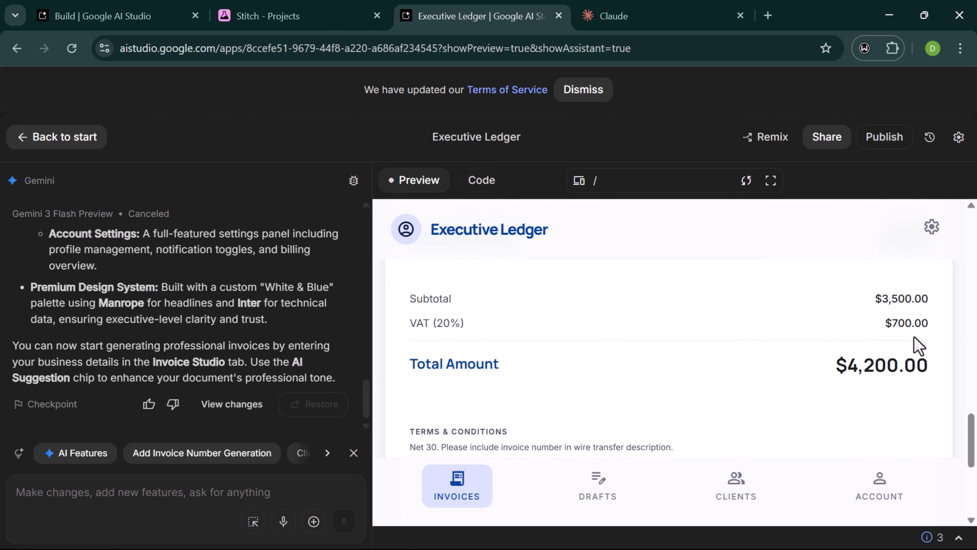
scroll(875, 364, down, 10)
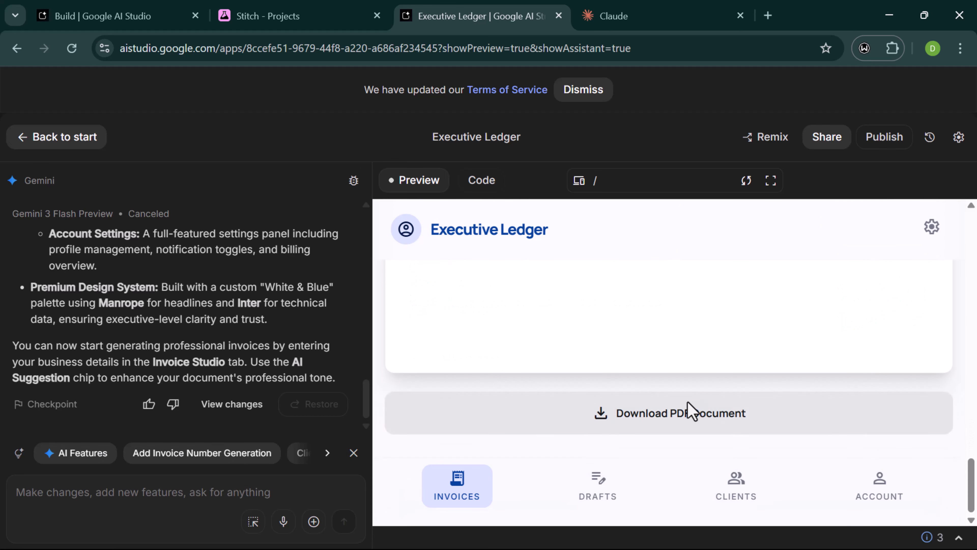
- Try the Download PDF Document button, which triggers a '1 error running the code' banner
click(685, 414)
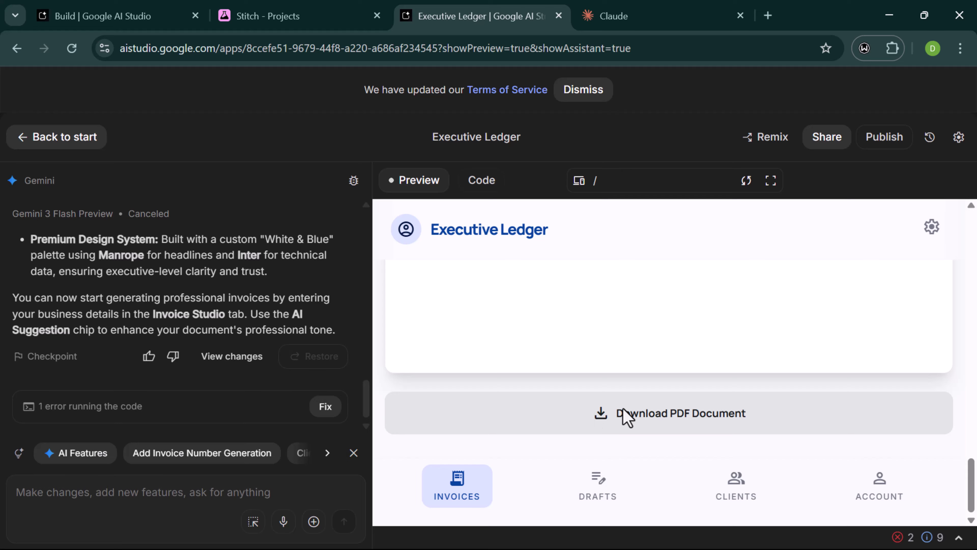
scroll(627, 417, up, 5)
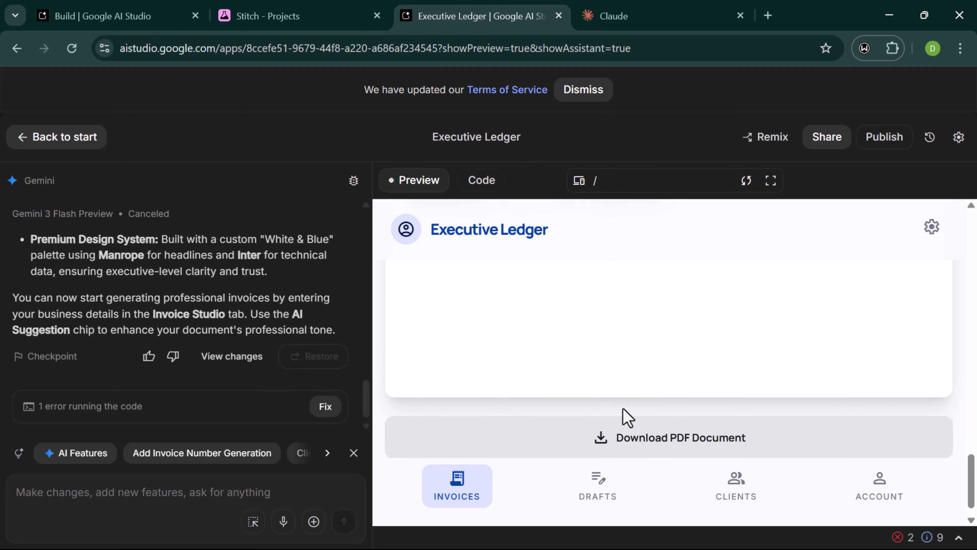
scroll(626, 417, down, 5)
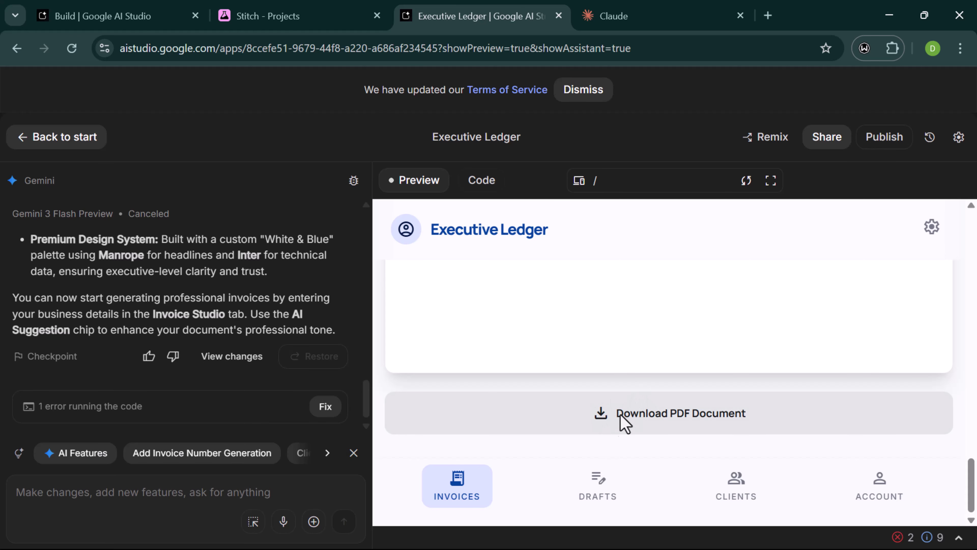
- Switch the app to its Drafts view and bring up the preview's screen-size options
click(612, 489)
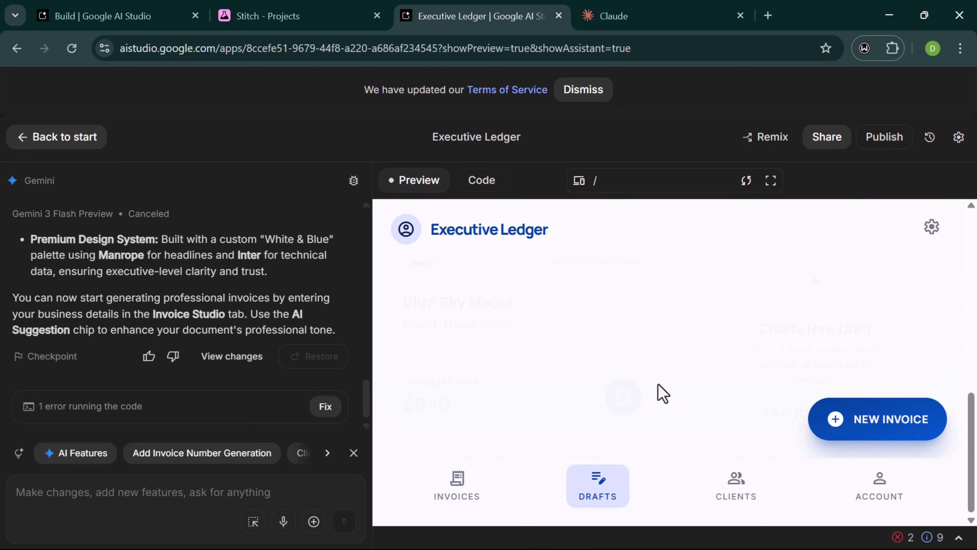
scroll(663, 393, up, 10)
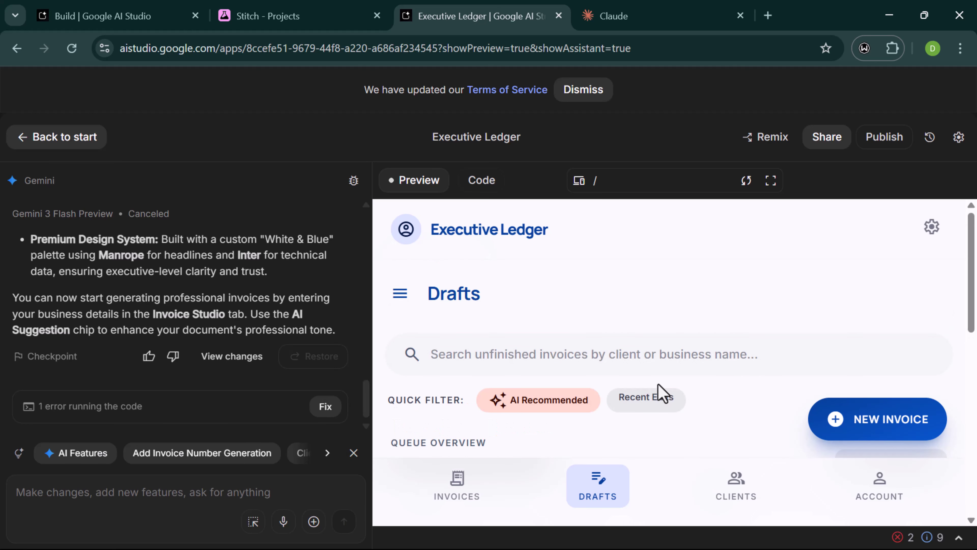
scroll(659, 393, down, 5)
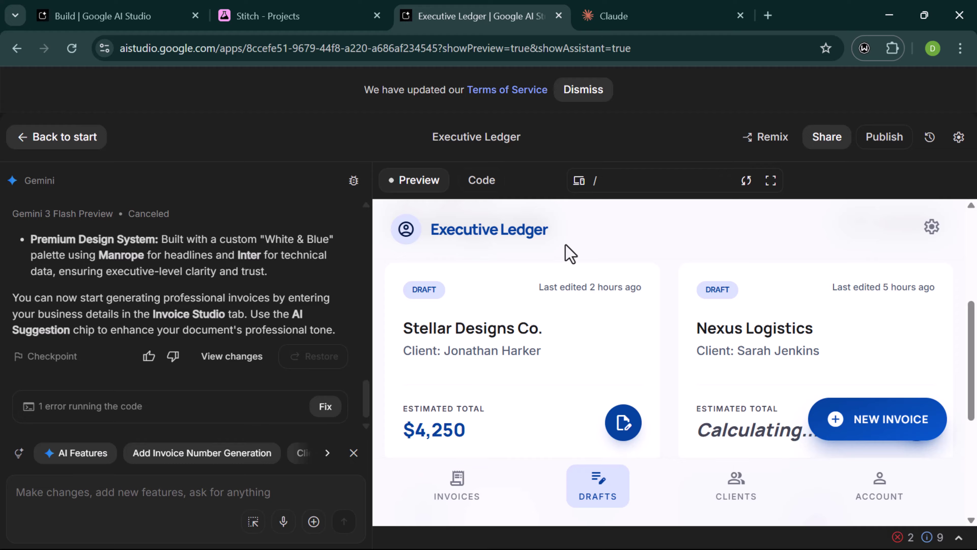
click(579, 181)
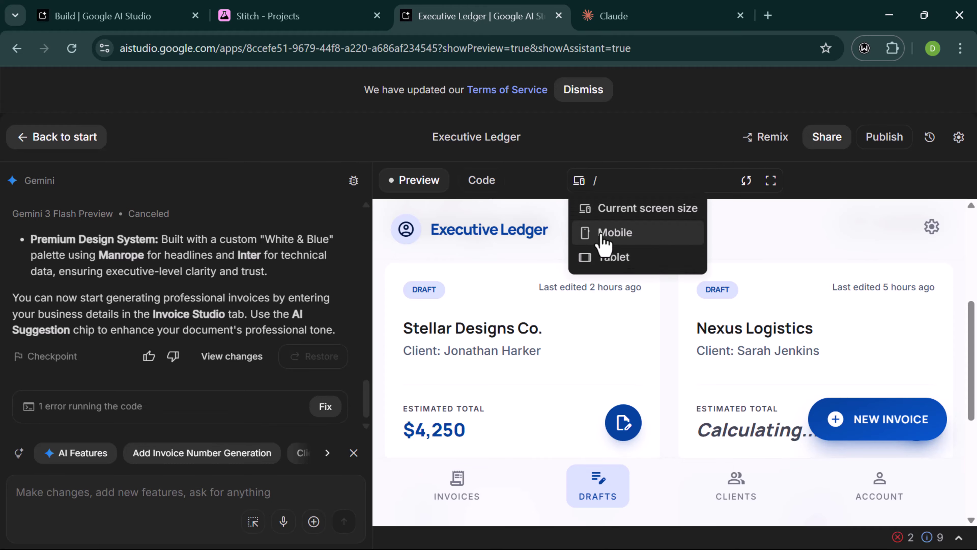
- Preview the app at Mobile width and scroll through the Drafts list
click(635, 236)
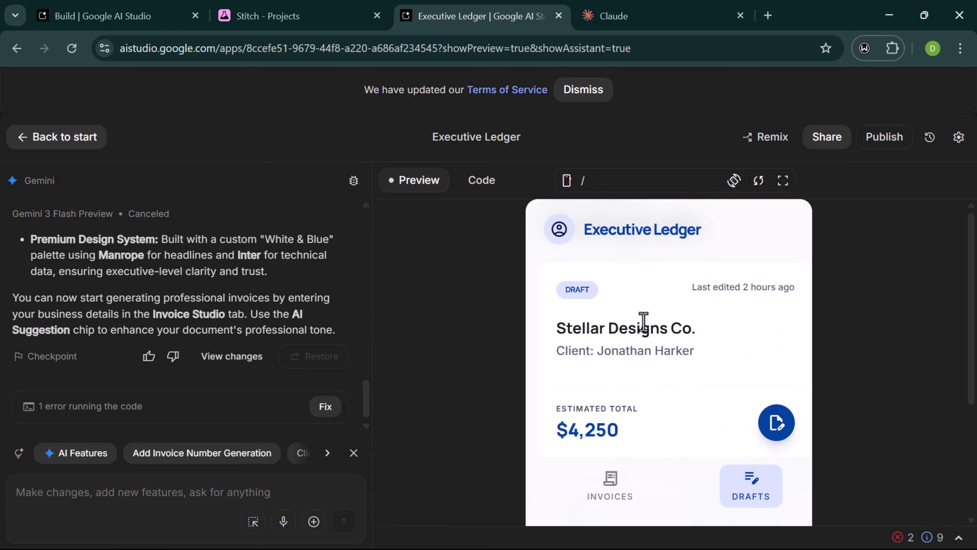
scroll(644, 322, down, 10)
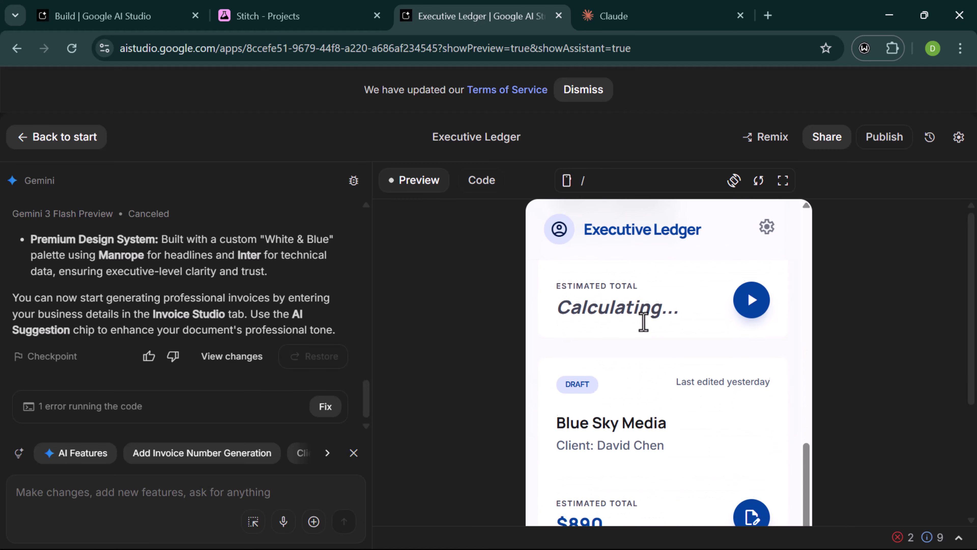
scroll(644, 322, down, 7)
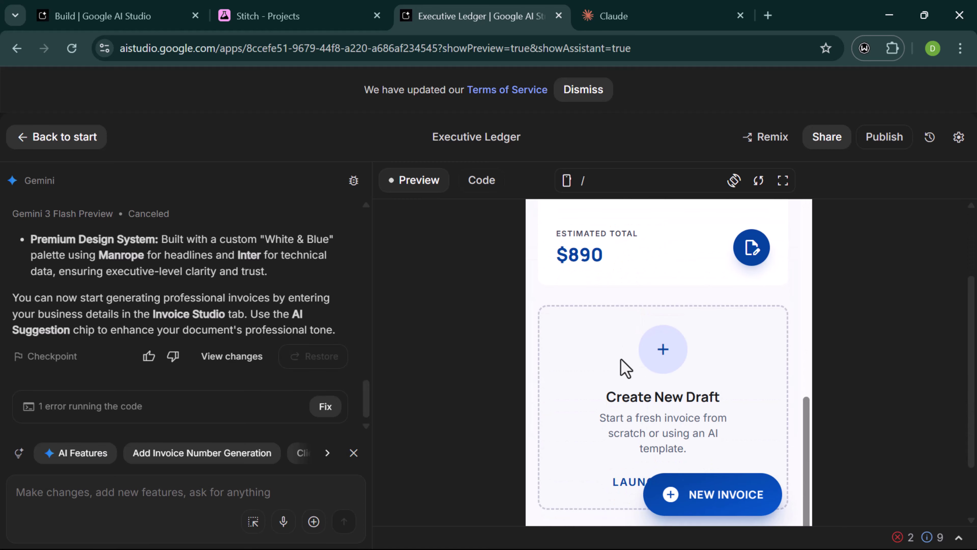
scroll(625, 368, down, 2)
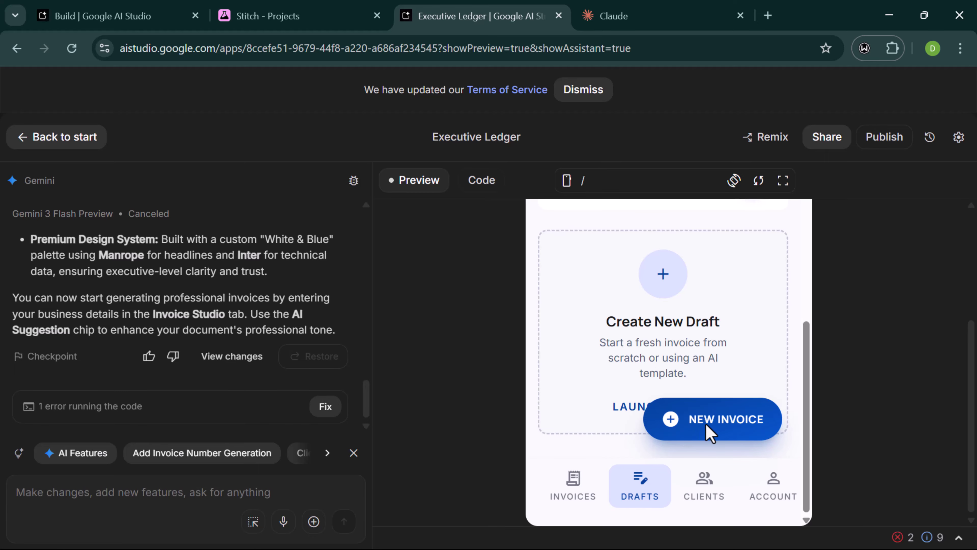
- Open the Clients list showing Orbit Logistics, Stellar Dynamics and Table & Vine
click(704, 480)
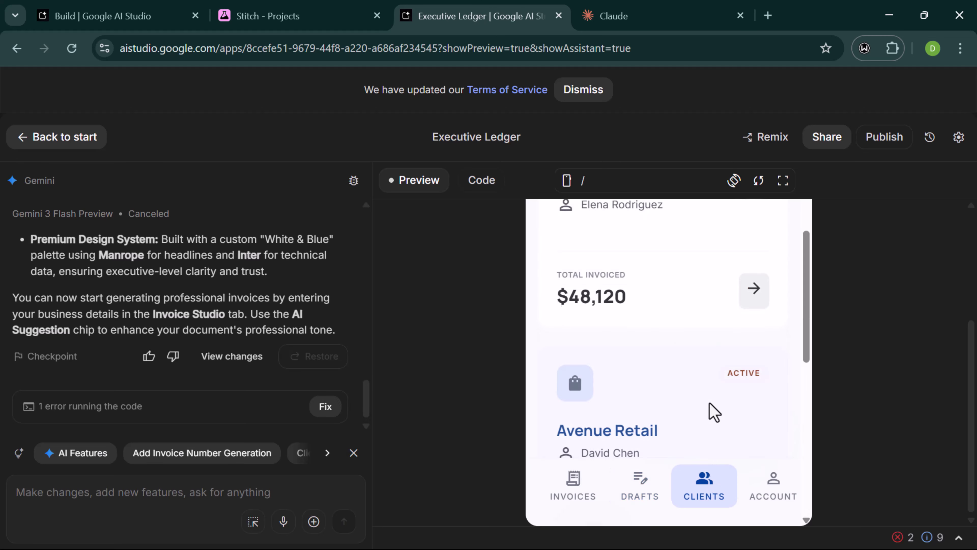
scroll(714, 412, up, 15)
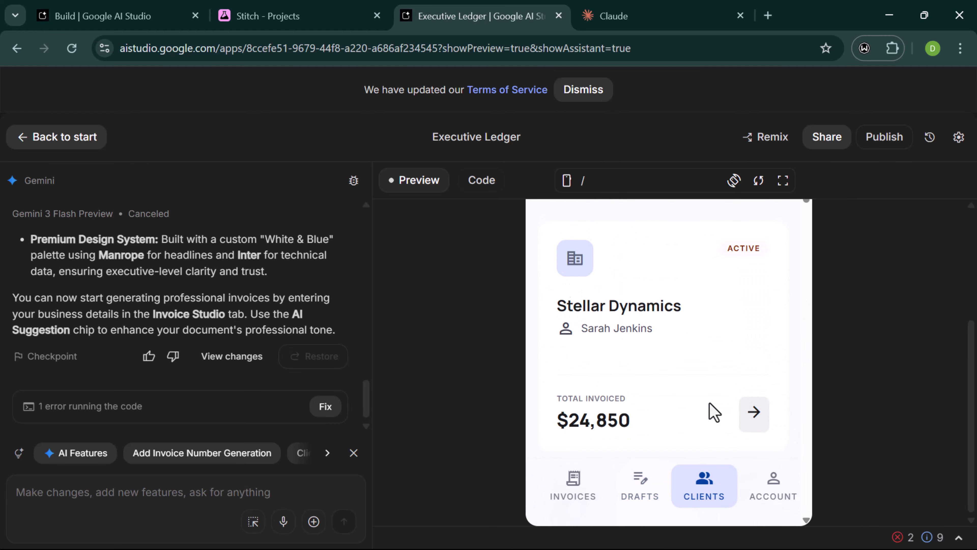
scroll(713, 412, up, 10)
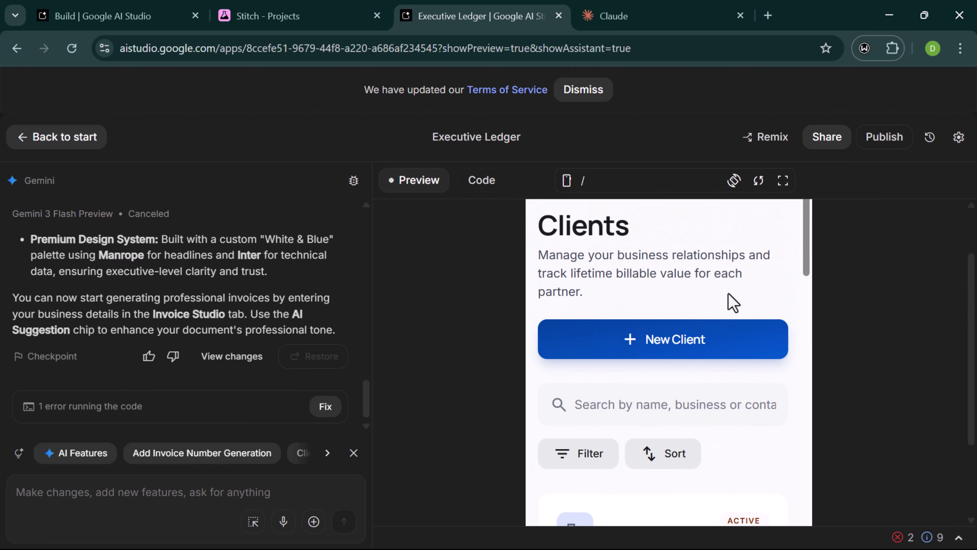
scroll(733, 303, up, 3)
scroll(733, 303, down, 20)
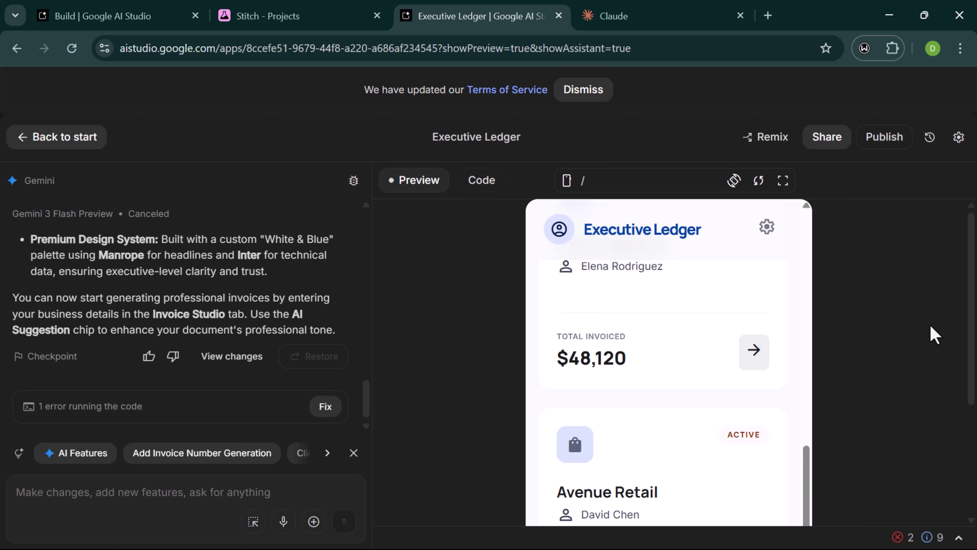
scroll(867, 349, down, 10)
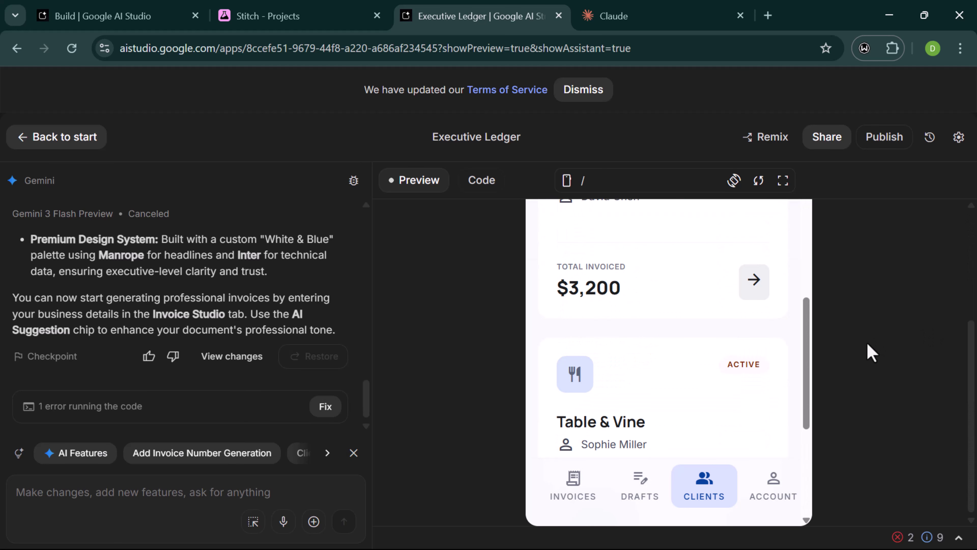
click(773, 488)
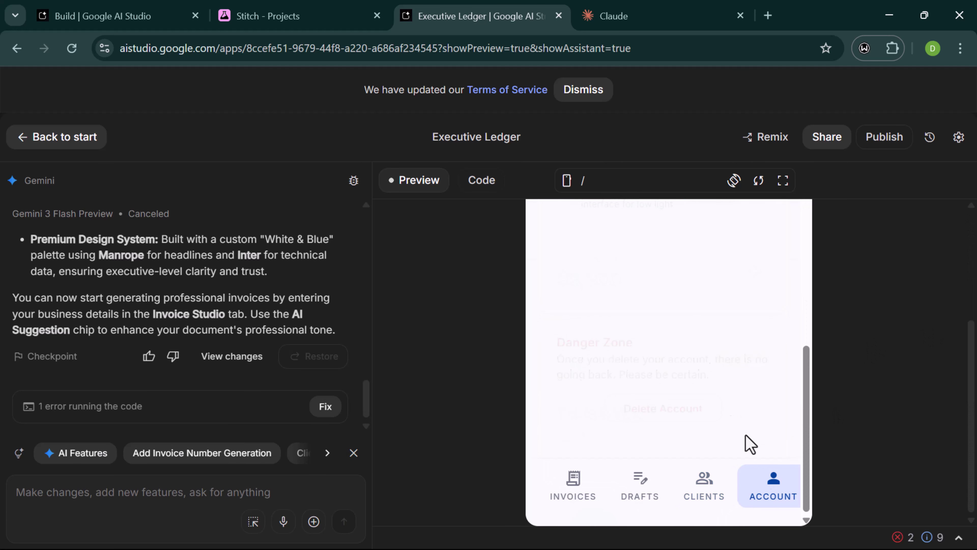
scroll(732, 395, up, 8)
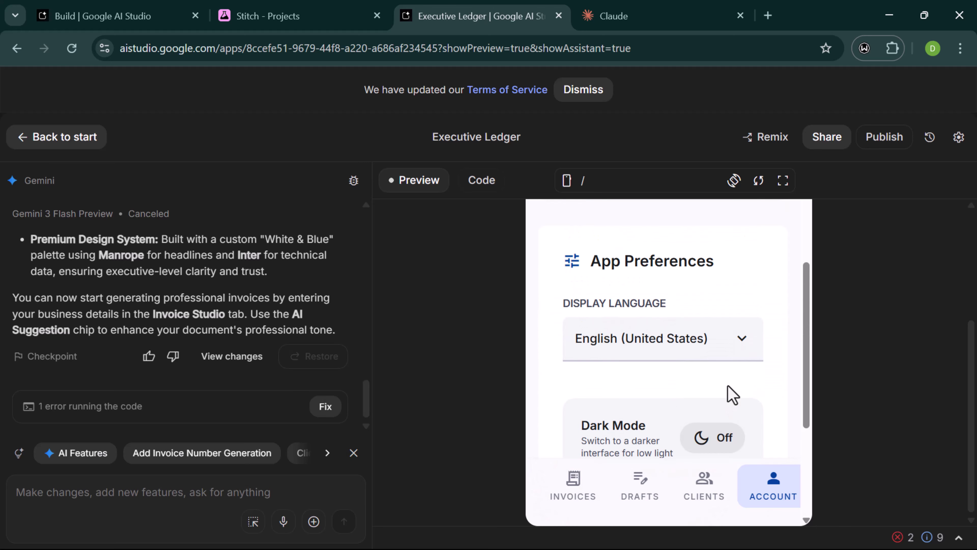
scroll(732, 394, up, 5)
scroll(732, 395, down, 2)
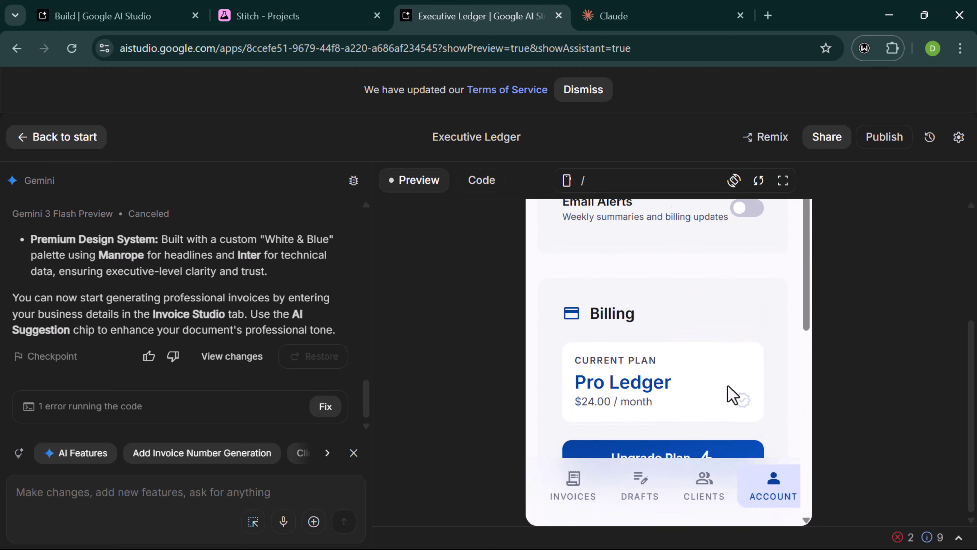
scroll(732, 394, up, 8)
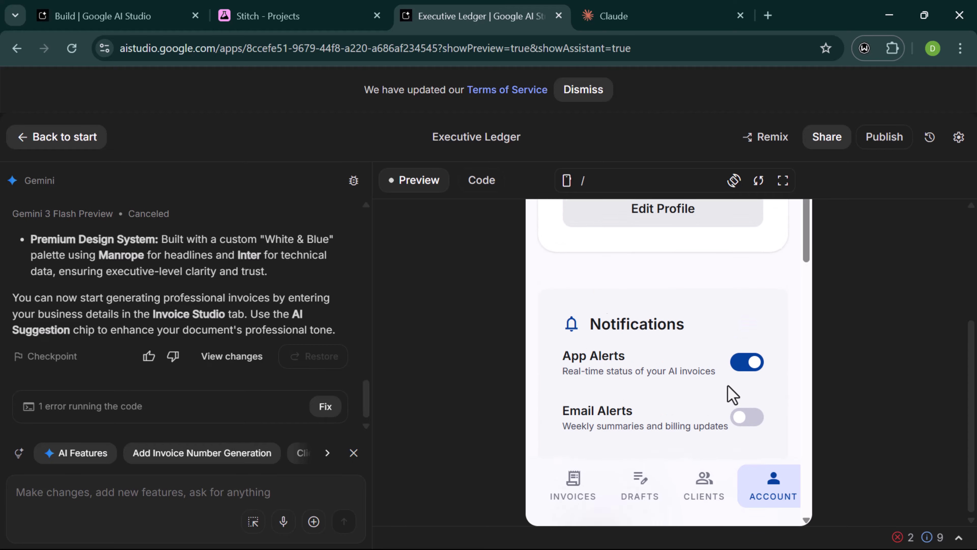
scroll(732, 395, up, 3)
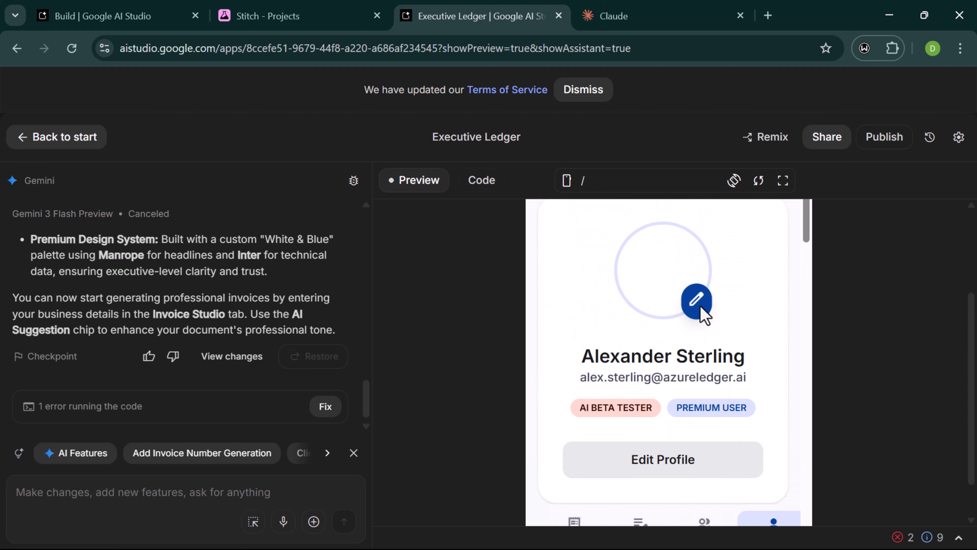
scroll(677, 299, down, 1)
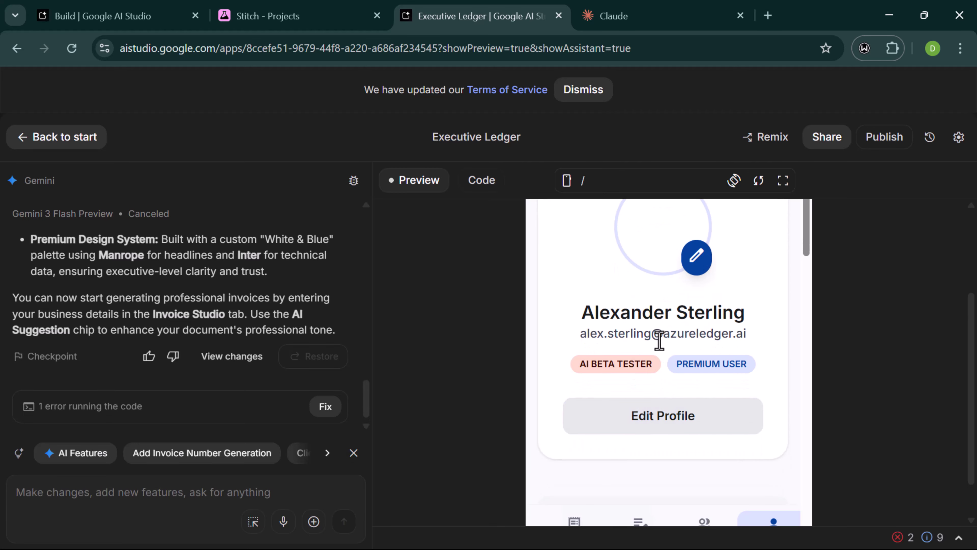
scroll(670, 334, down, 1)
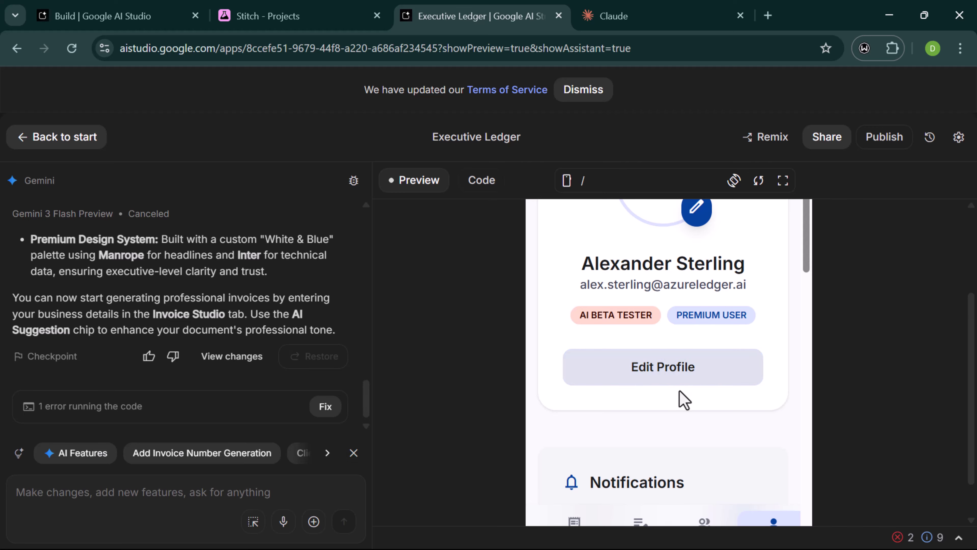
scroll(681, 400, down, 3)
scroll(680, 393, down, 10)
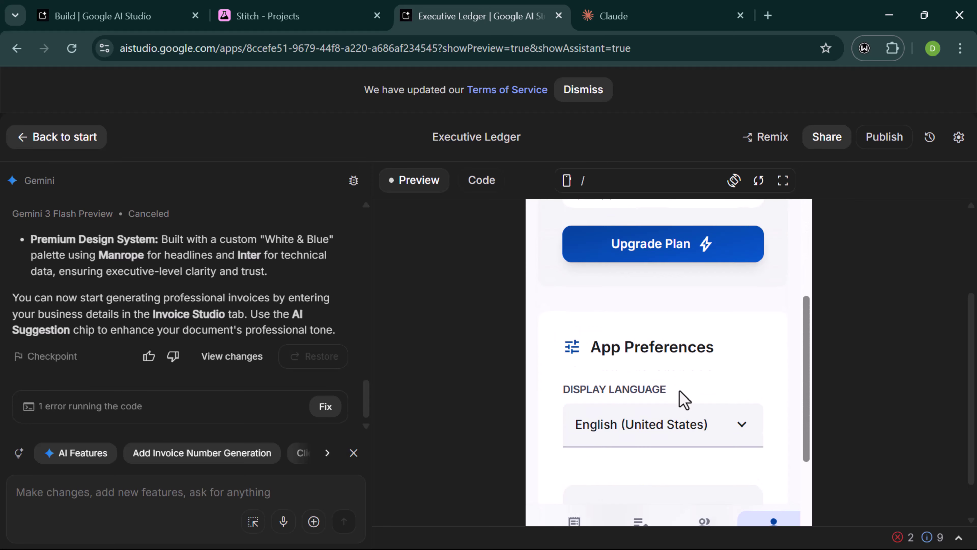
scroll(684, 400, down, 4)
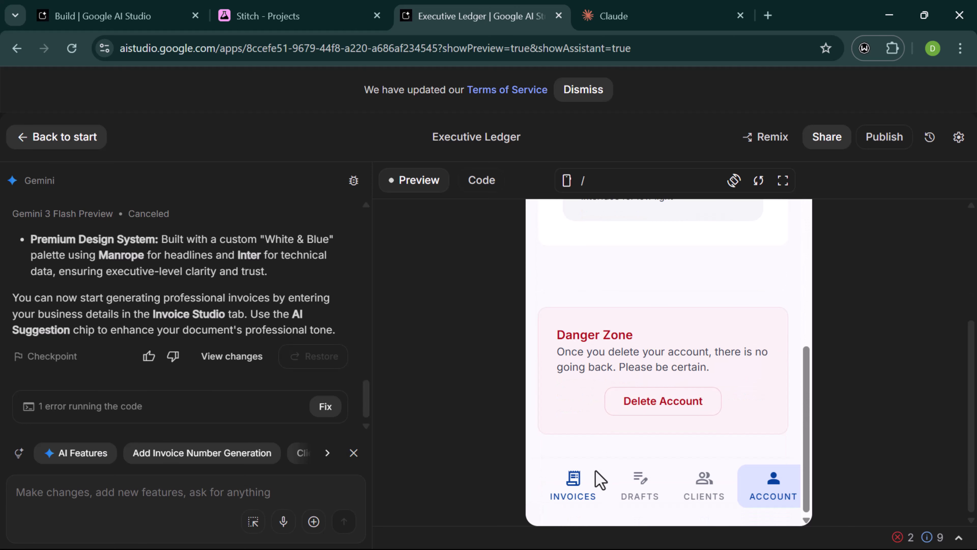
- Return to the Invoices view at Download PDF Document and start a Gemini request about the download
click(598, 479)
scroll(681, 335, up, 4)
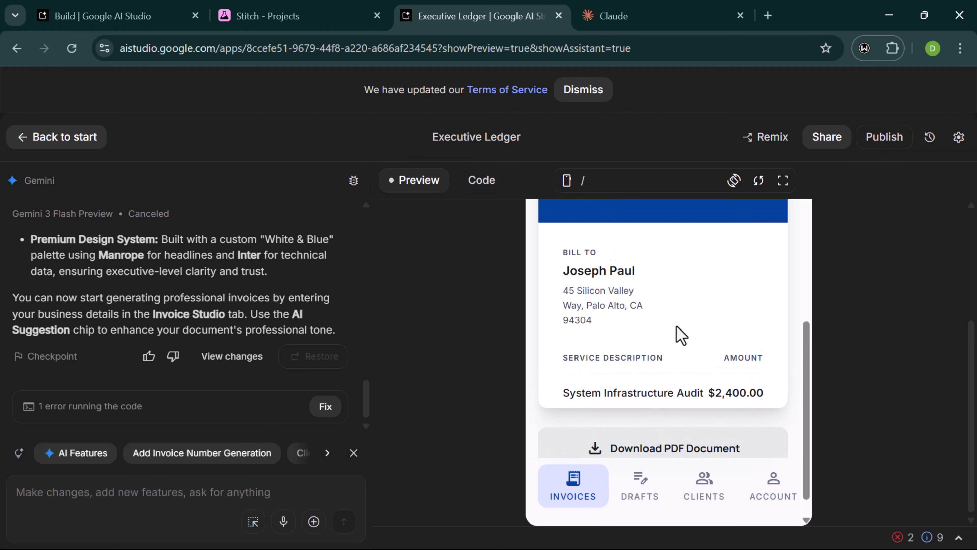
scroll(681, 335, down, 4)
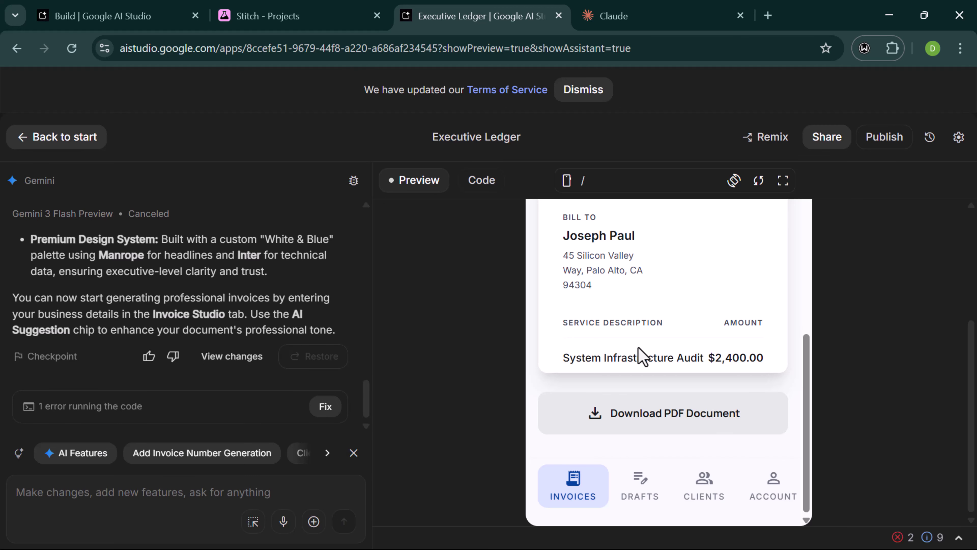
scroll(647, 424, up, 10)
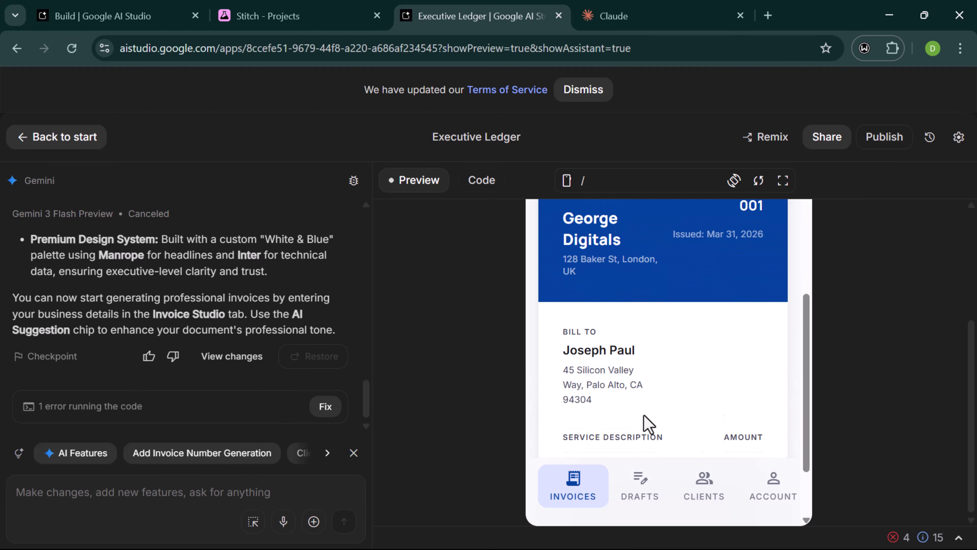
scroll(648, 424, down, 10)
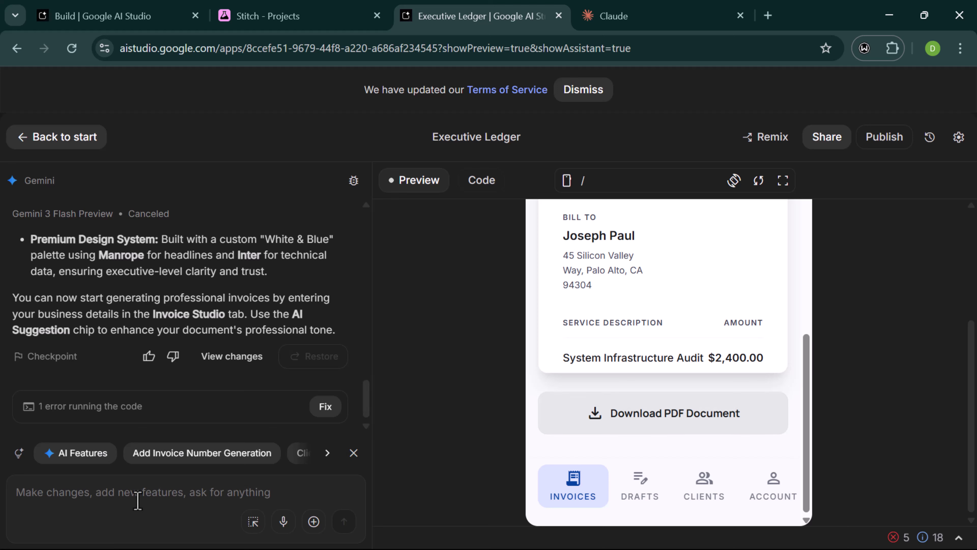
click(137, 501)
text(the downloa)
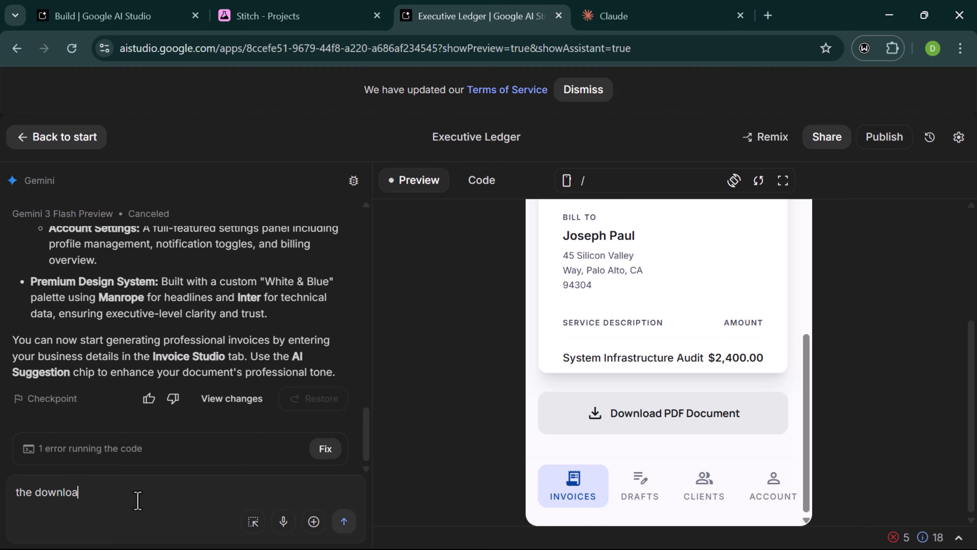
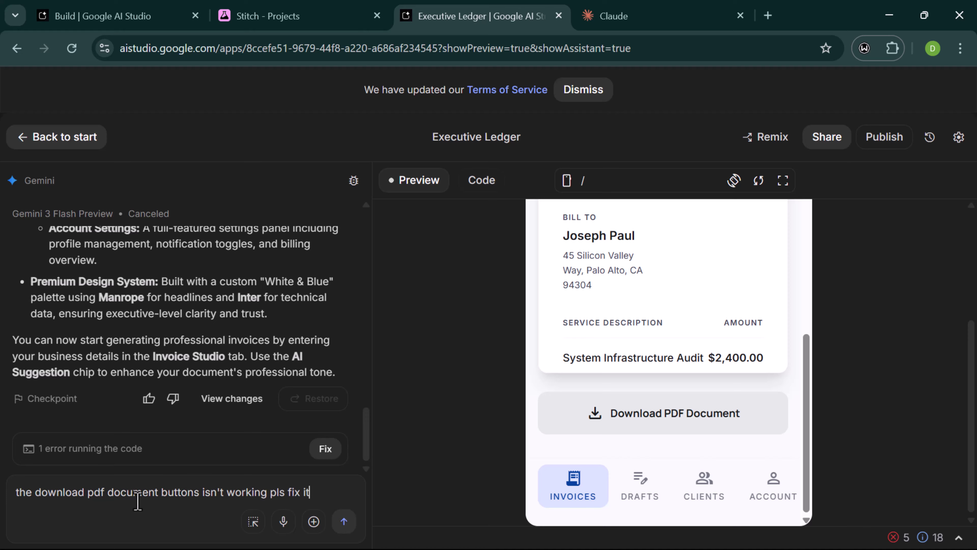
- Send Gemini the bug report about the broken PDF download
key(shift+Return)
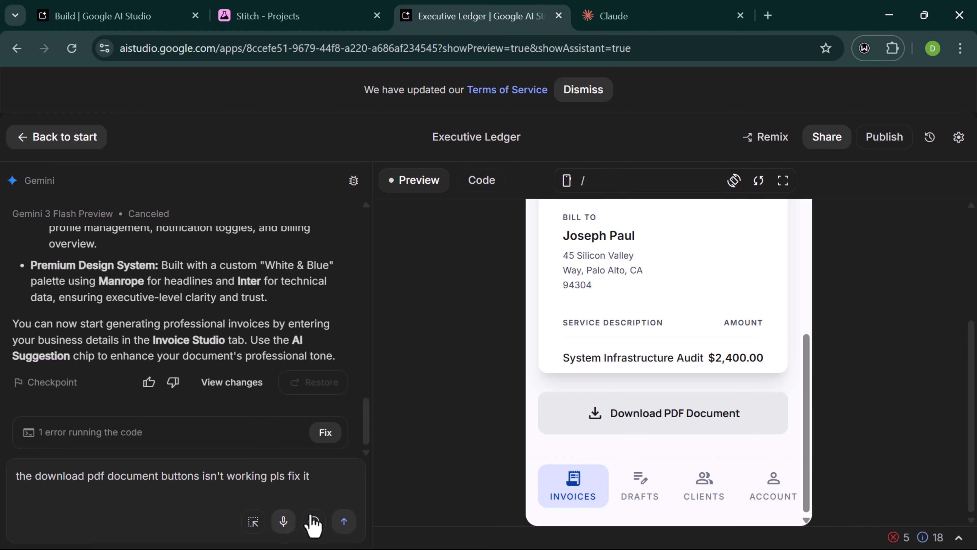
click(343, 521)
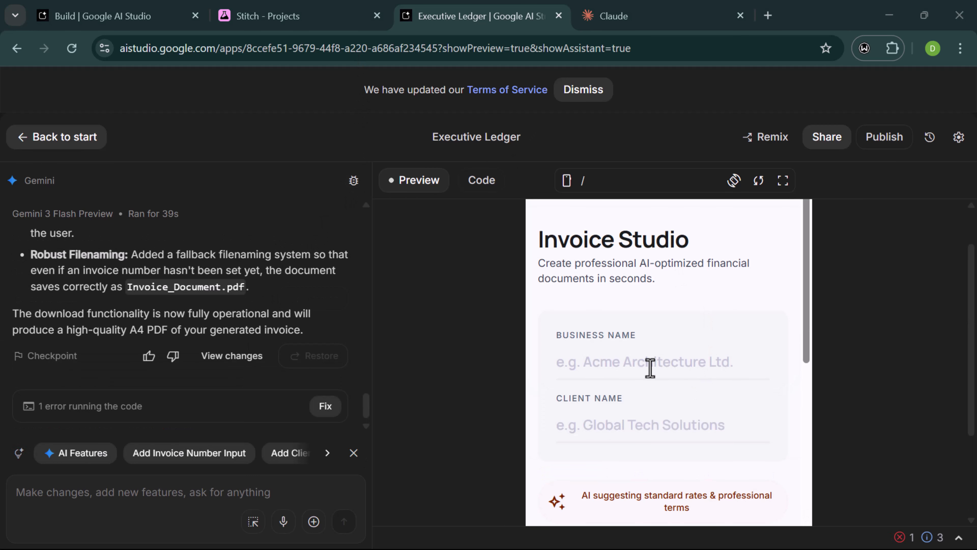
- Type the company name into Business Name and the client's first name into Client Name
click(634, 362)
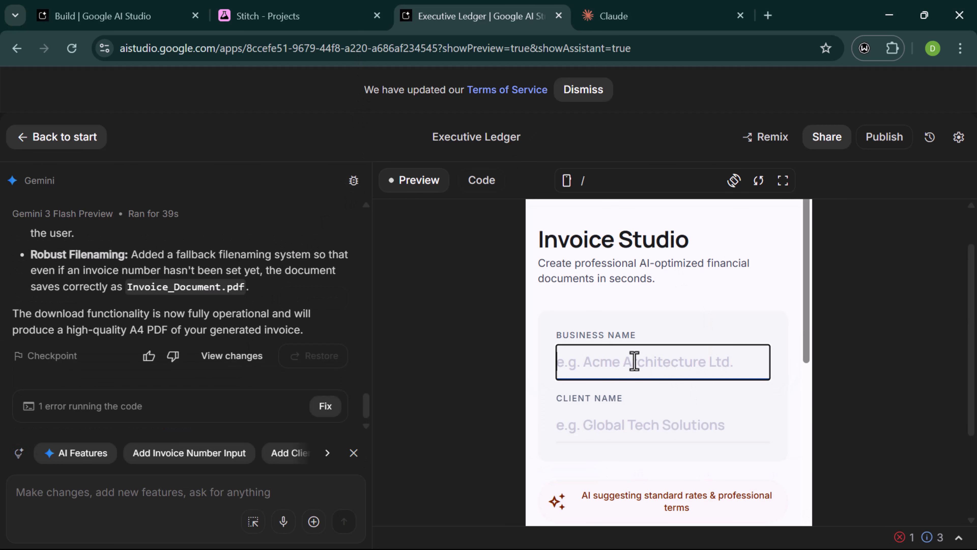
scroll(602, 362, down, 1)
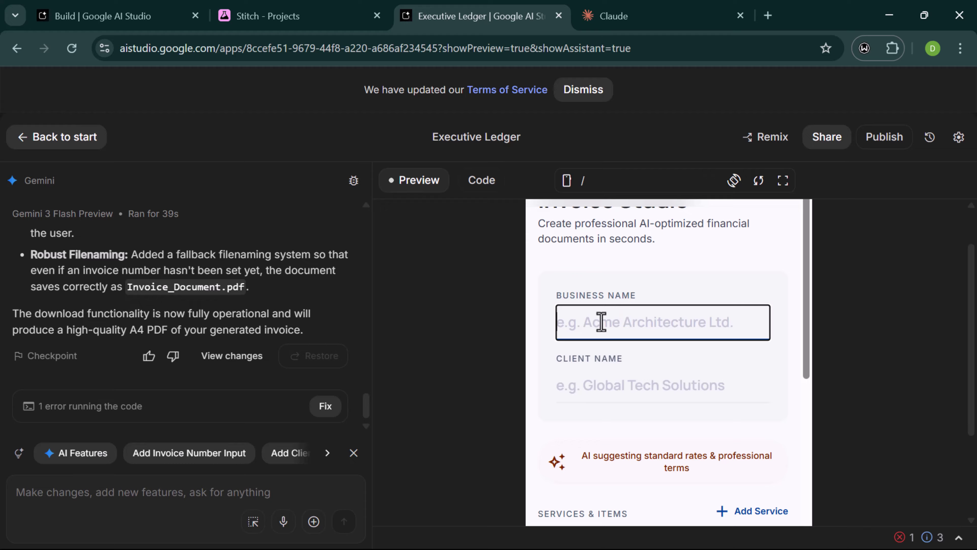
text(g)
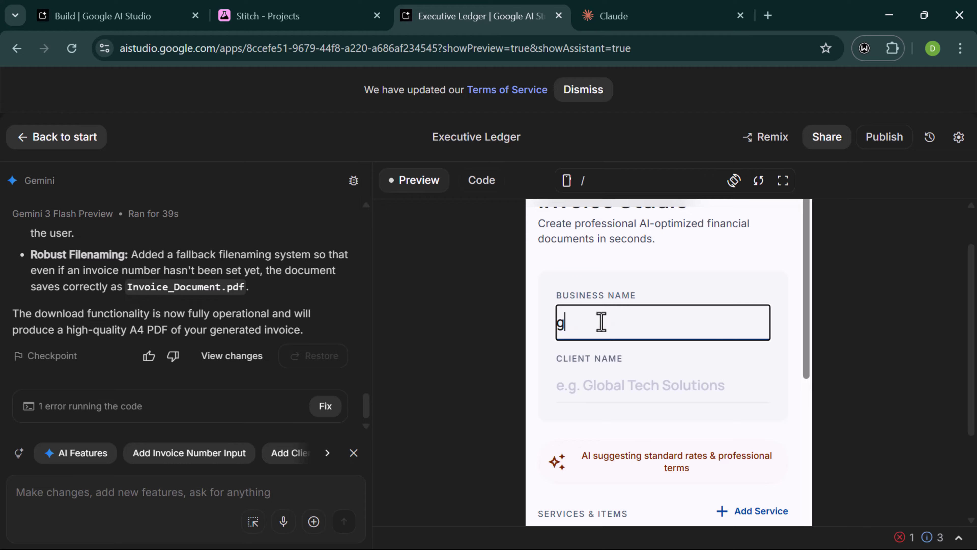
key(BackSpace)
text(George)
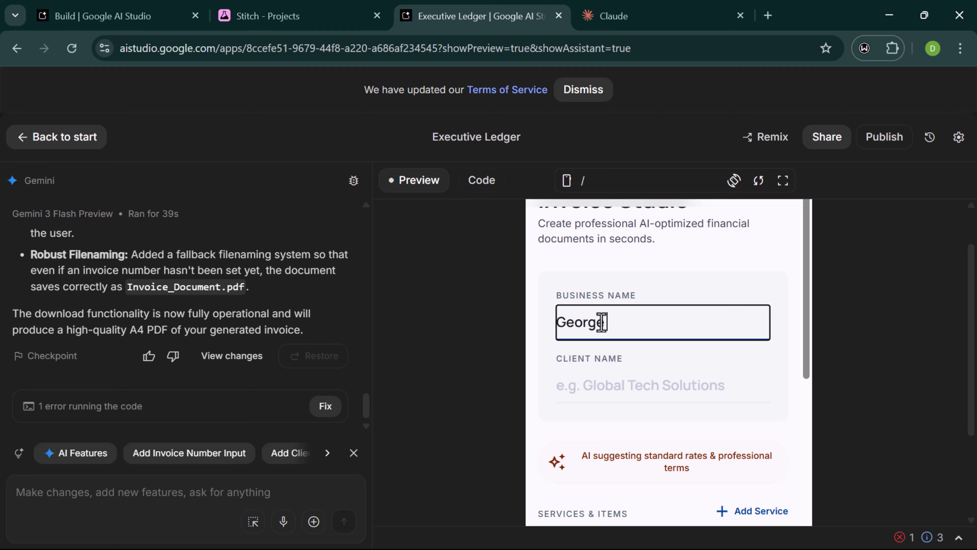
text( Diogitals)
click(559, 393)
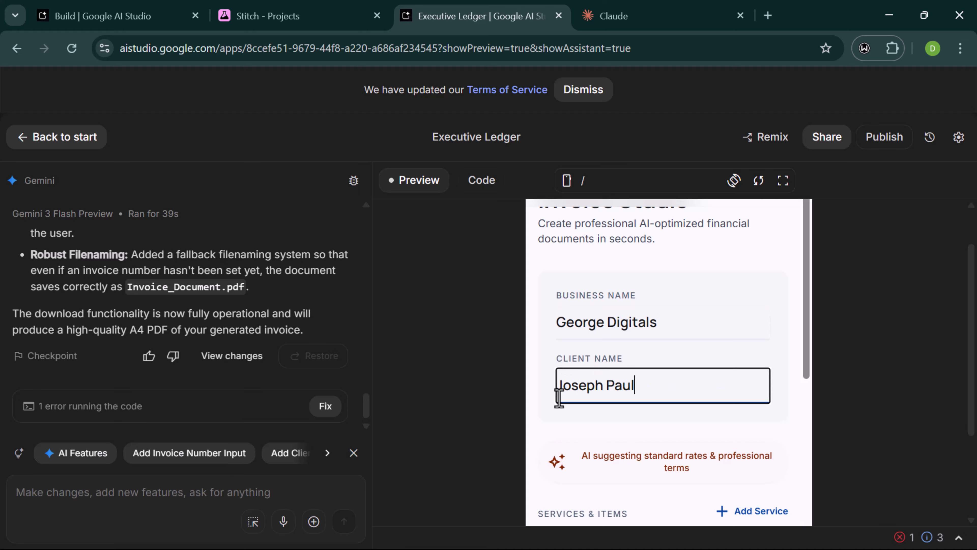
scroll(559, 397, down, 4)
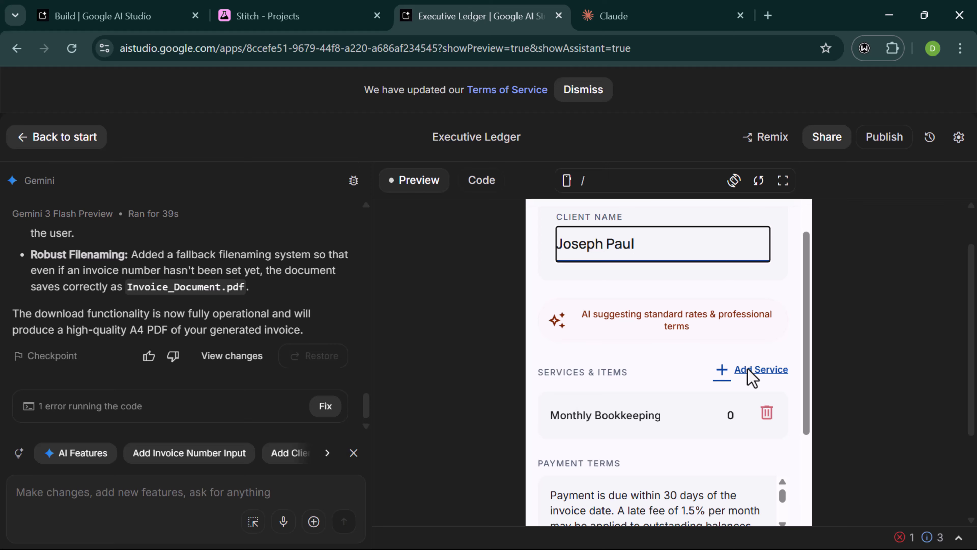
- Set Monthly Bookkeeping to 350 and add an Internet Subscription service at 300
click(751, 378)
scroll(635, 369, down, 1)
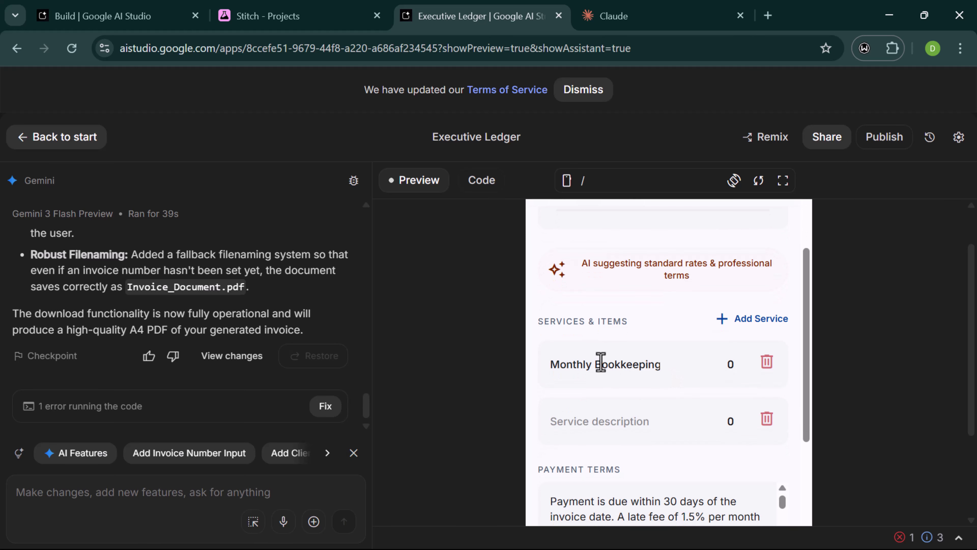
click(635, 369)
double_click(635, 370)
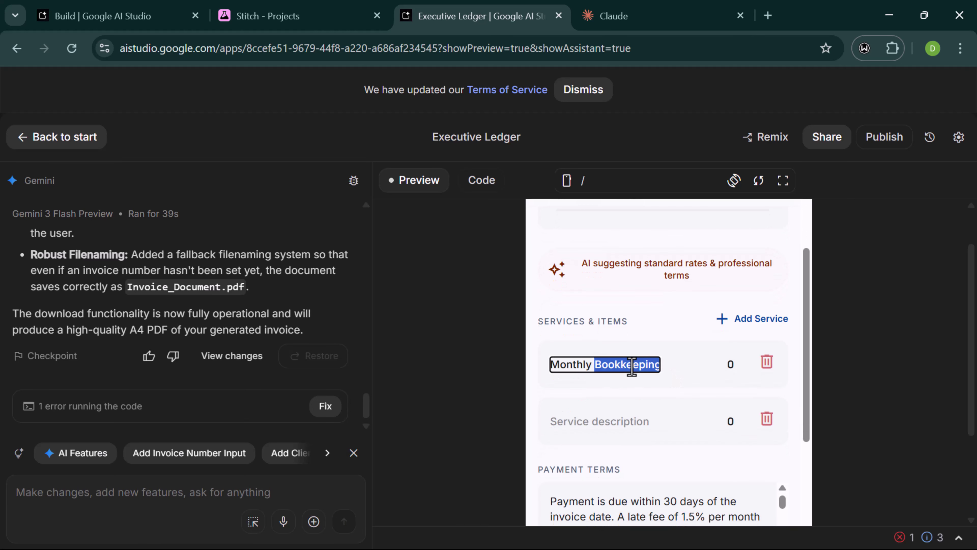
click(694, 367)
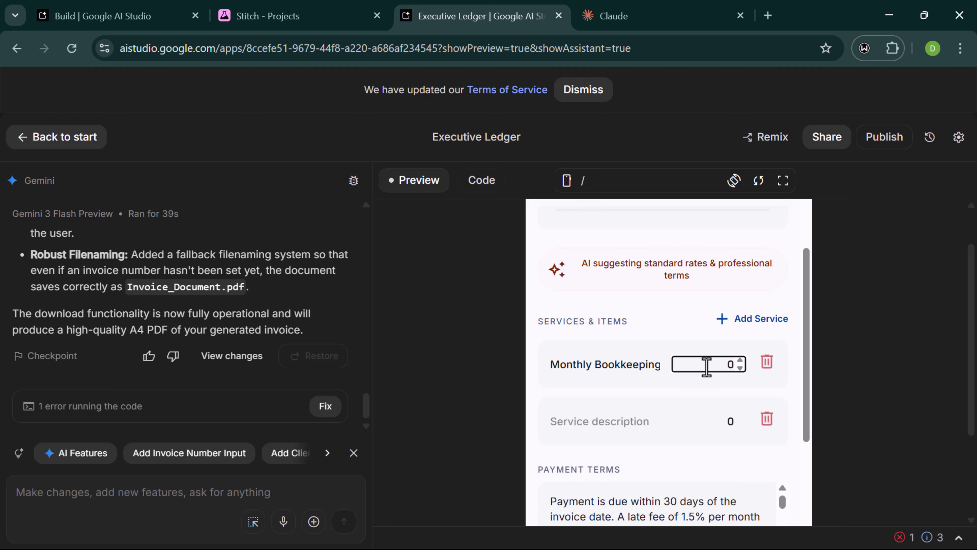
click(663, 422)
click(617, 424)
text(Internet Subscription)
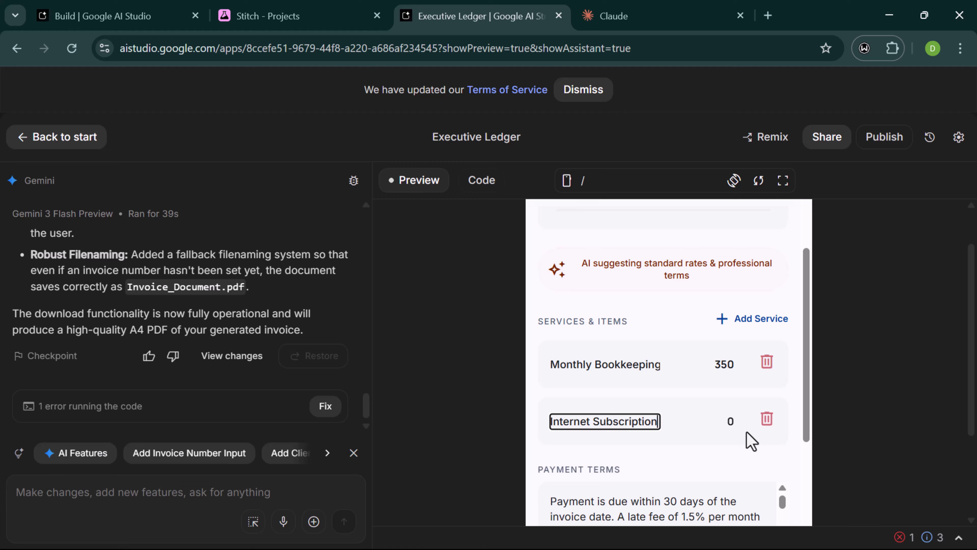
click(724, 420)
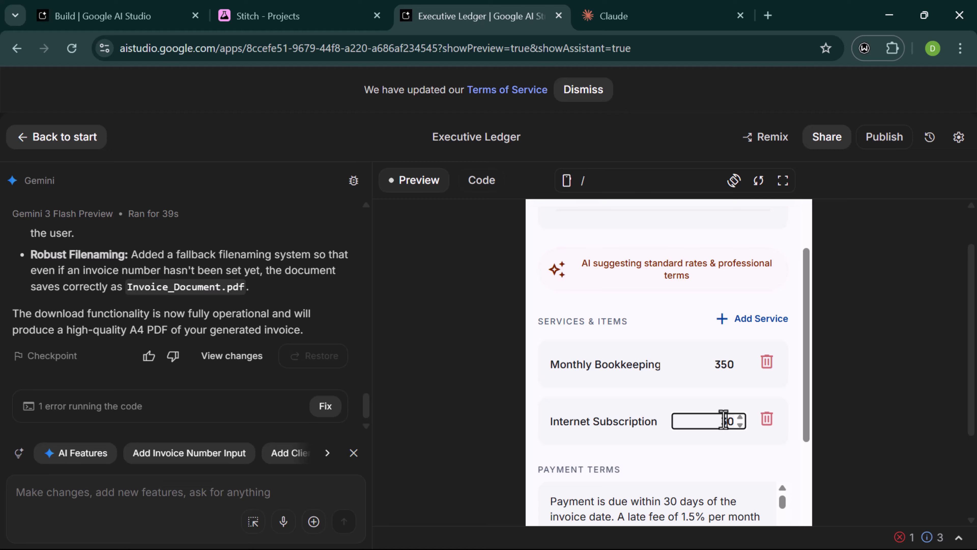
text(300)
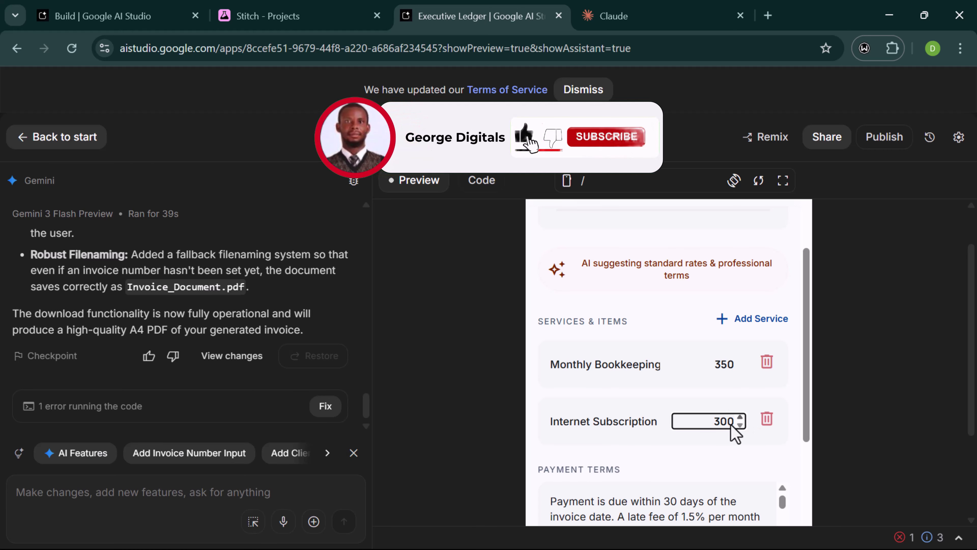
- Add a third service line, Groceries, priced at 2500
click(747, 320)
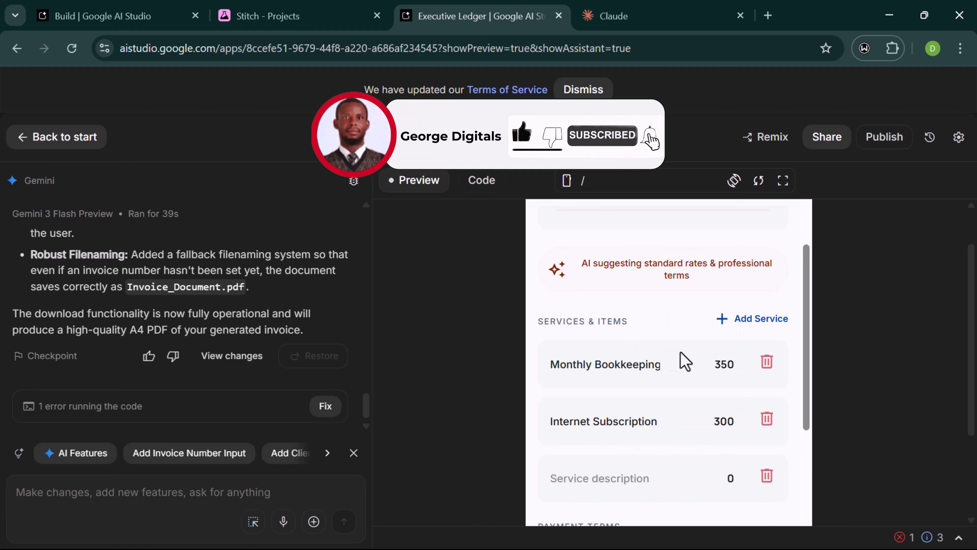
scroll(685, 362, down, 2)
click(582, 406)
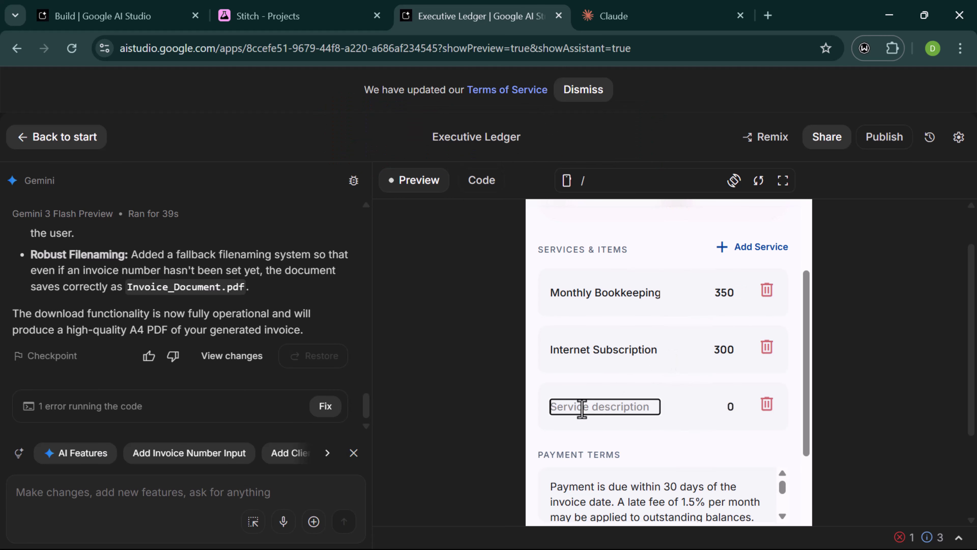
text(Gr)
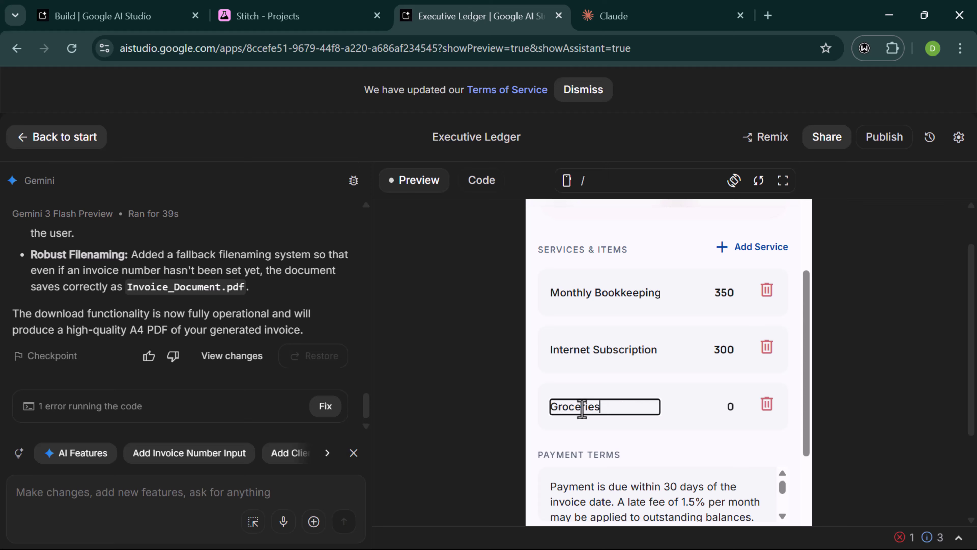
text(oceries)
click(724, 406)
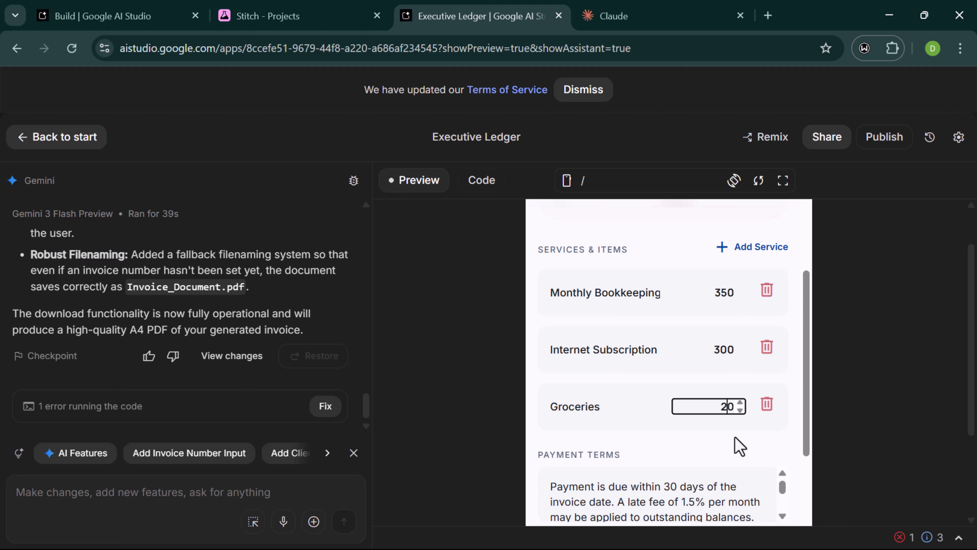
scroll(679, 437, down, 5)
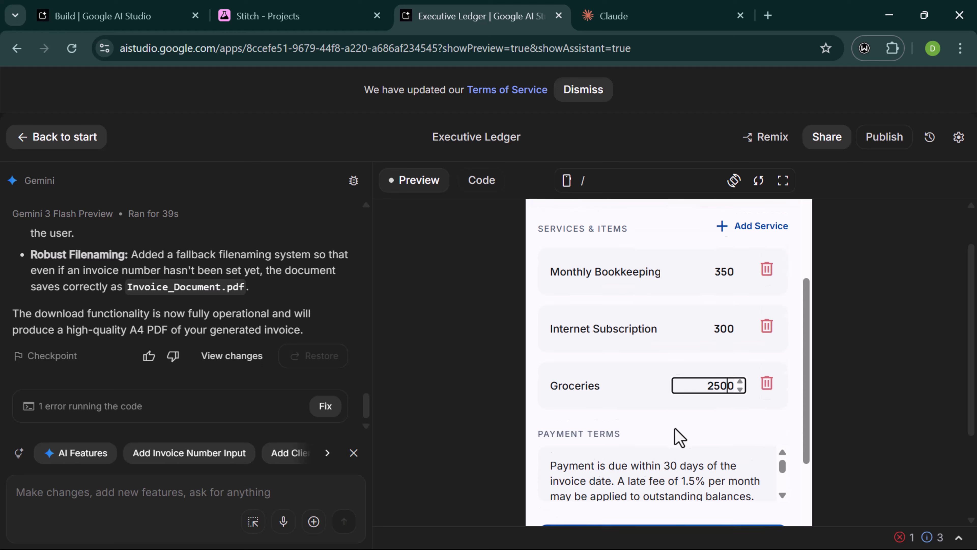
scroll(696, 408, down, 2)
scroll(648, 406, up, 3)
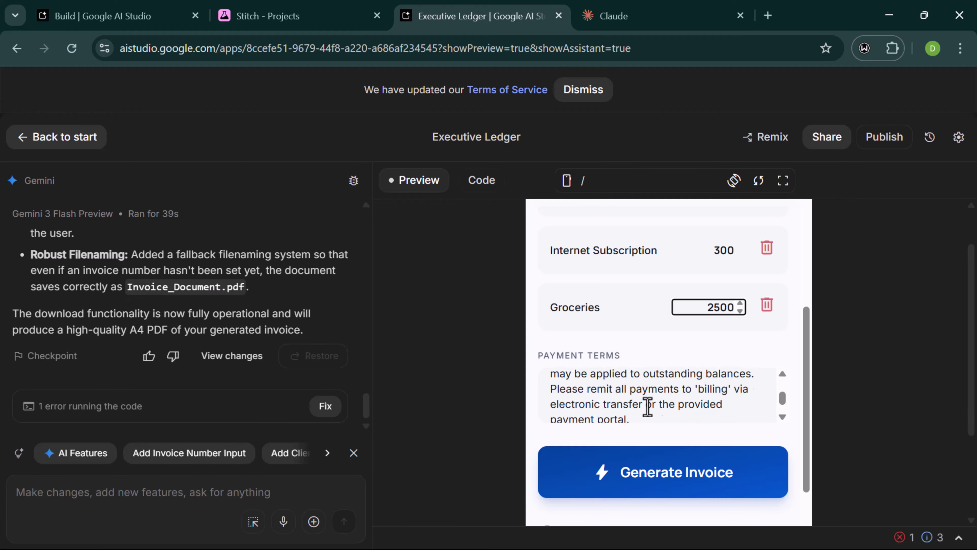
- Generate the invoice from the entered business, client and service details
scroll(648, 408, down, 3)
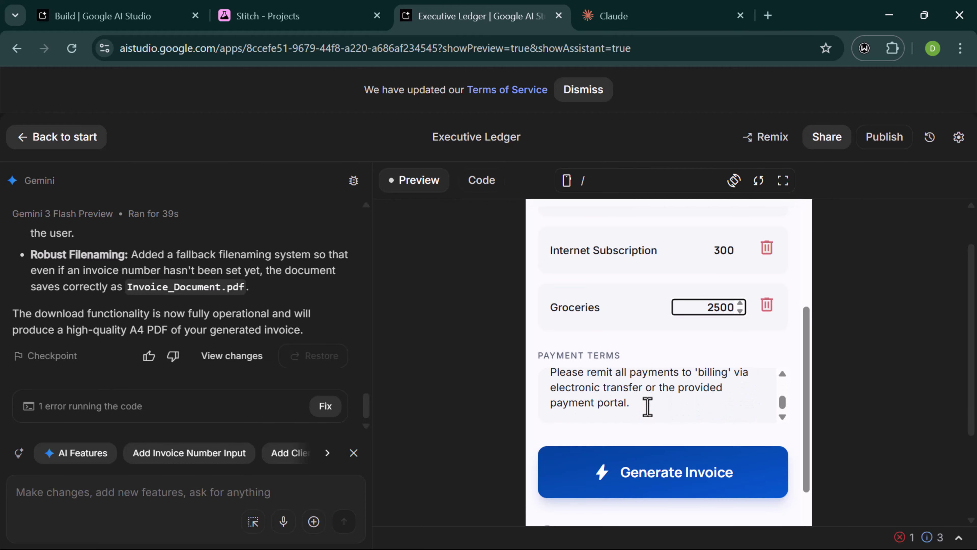
scroll(644, 407, up, 3)
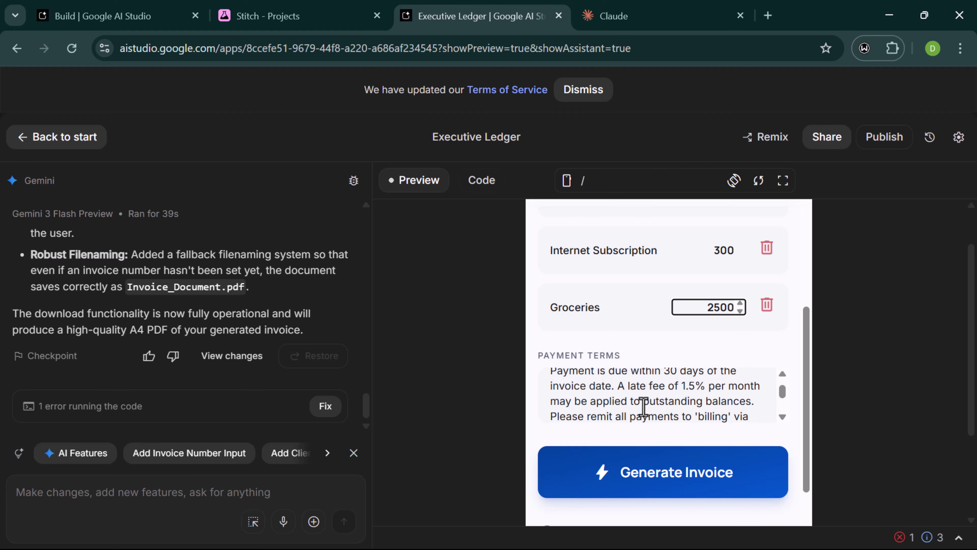
click(641, 470)
- Try Download PDF Document on the generated invoice card
scroll(616, 398, down, 7)
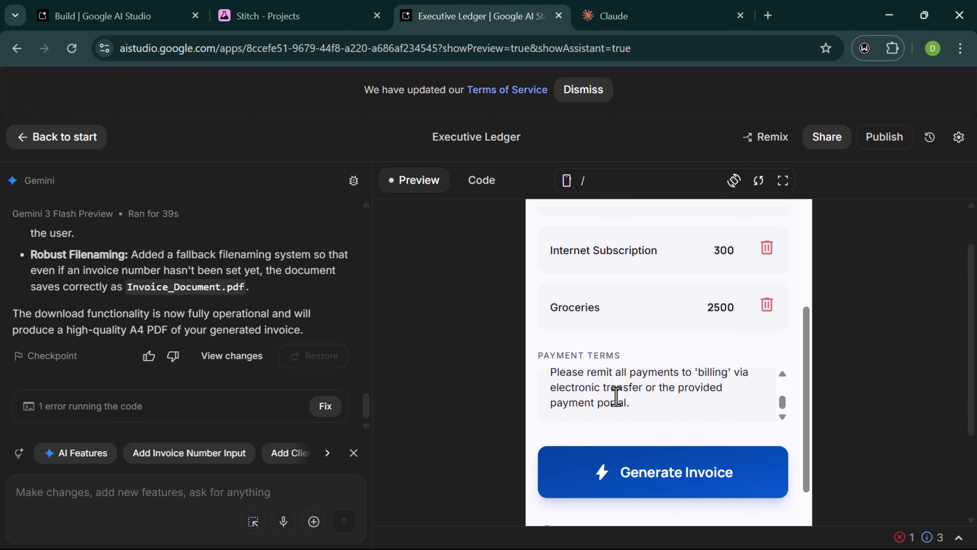
scroll(616, 397, down, 10)
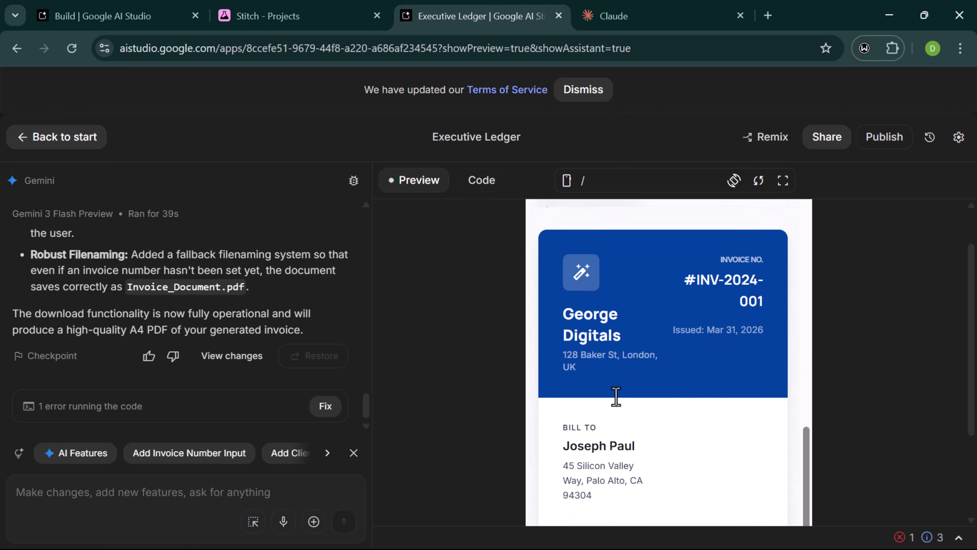
scroll(616, 396, down, 2)
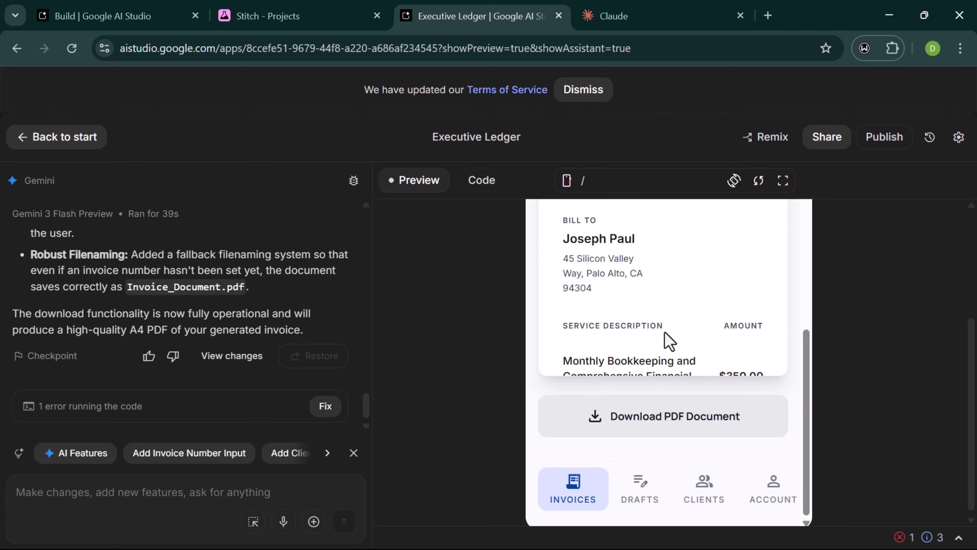
click(630, 446)
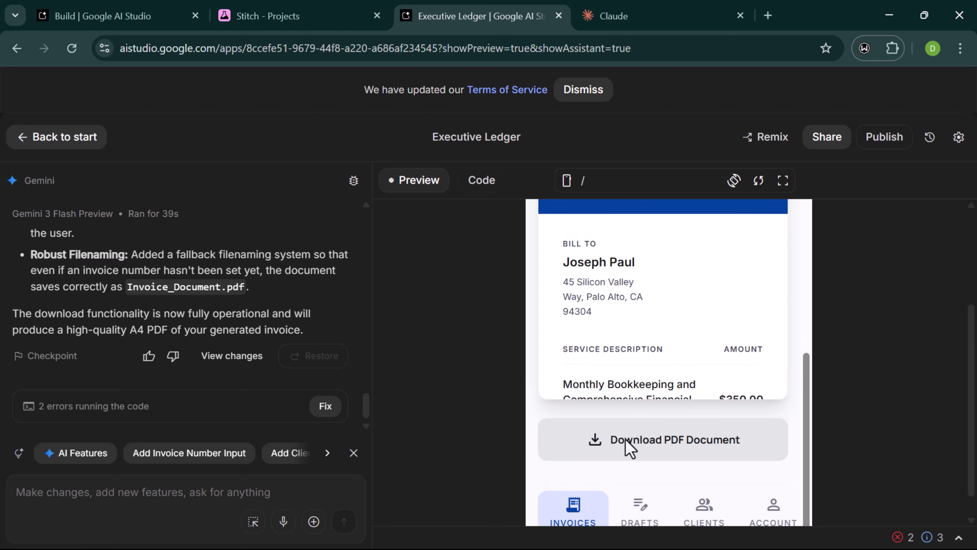
scroll(630, 447, down, 1)
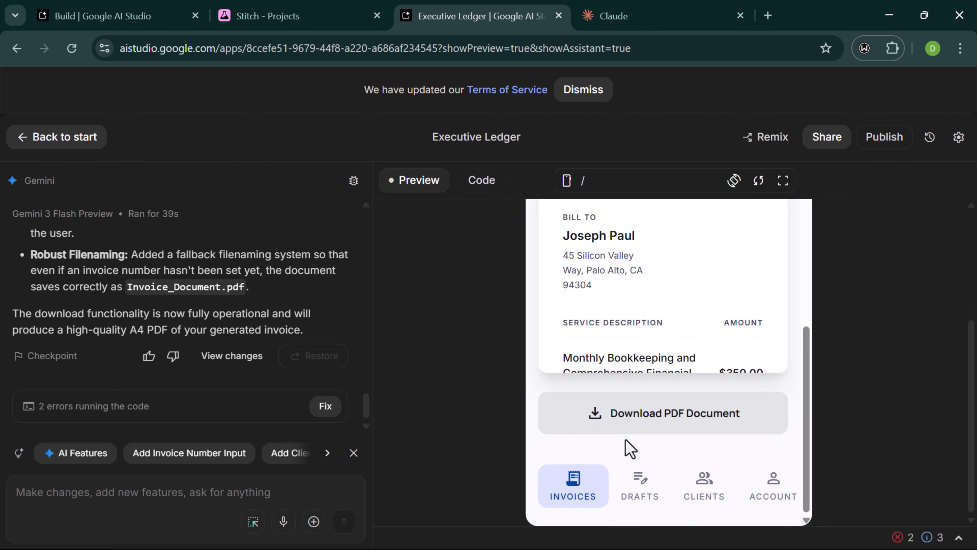
- Retry the PDF download twice, then hand the resulting errors to Gemini with Fix
click(618, 411)
click(614, 417)
click(326, 408)
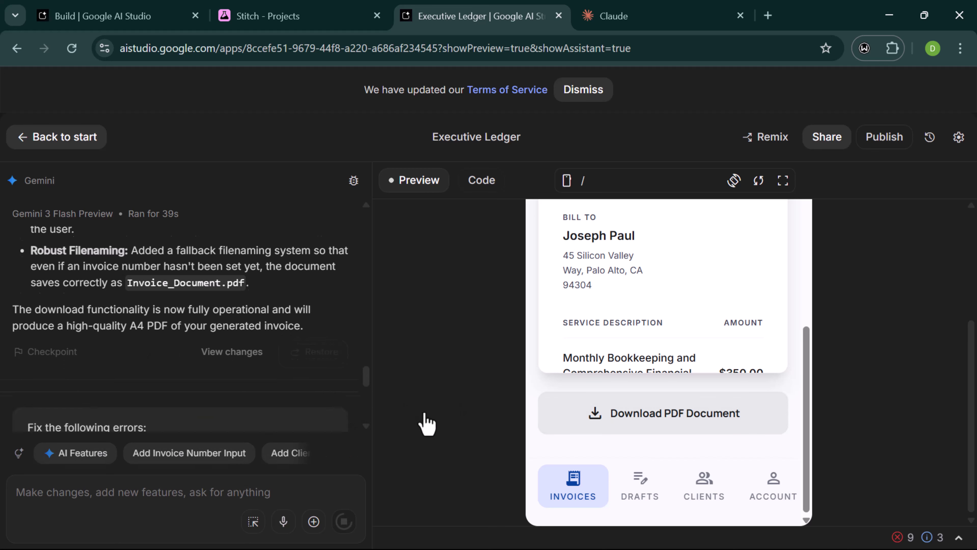
scroll(200, 380, up, 1)
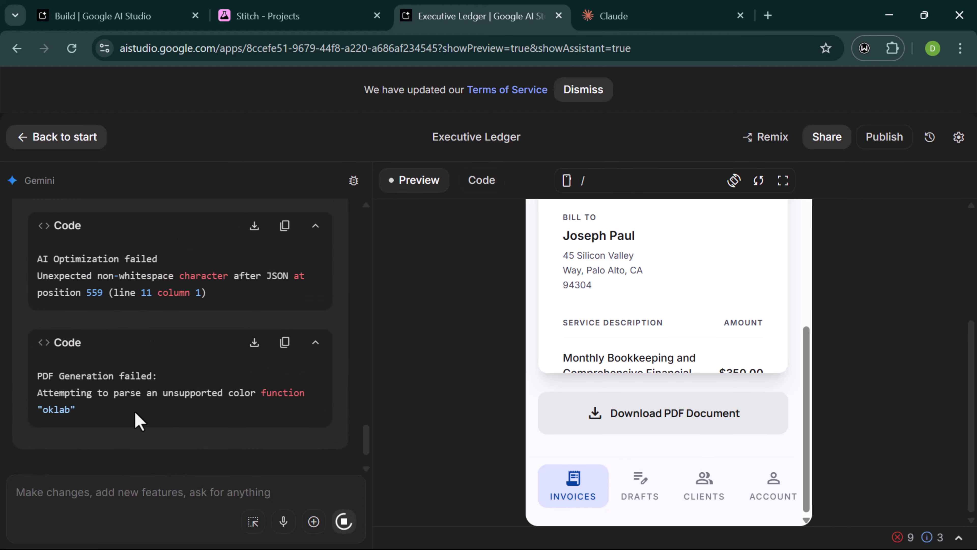
scroll(135, 416, down, 1)
scroll(167, 351, up, 2)
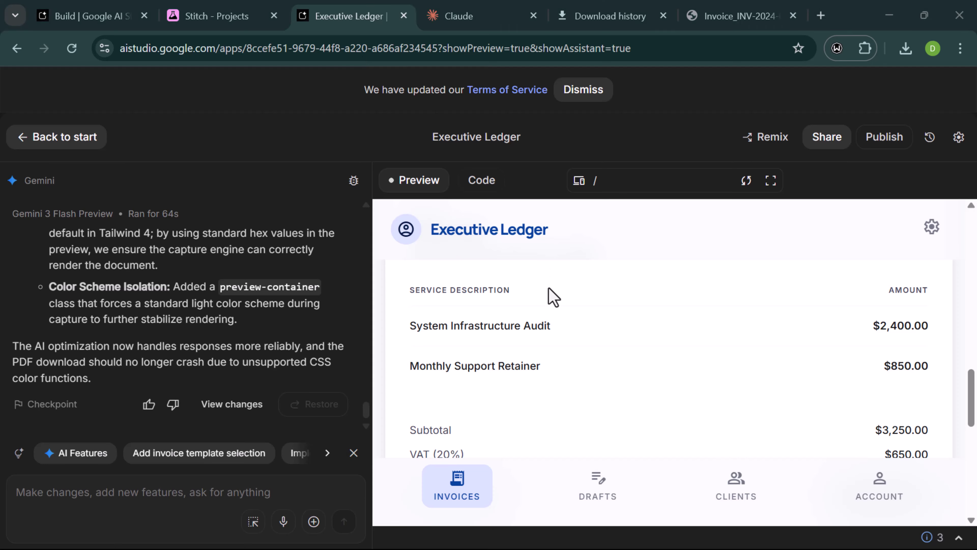
- Scroll through the generated invoice in the Live Preview to review it
scroll(553, 302, down, 3)
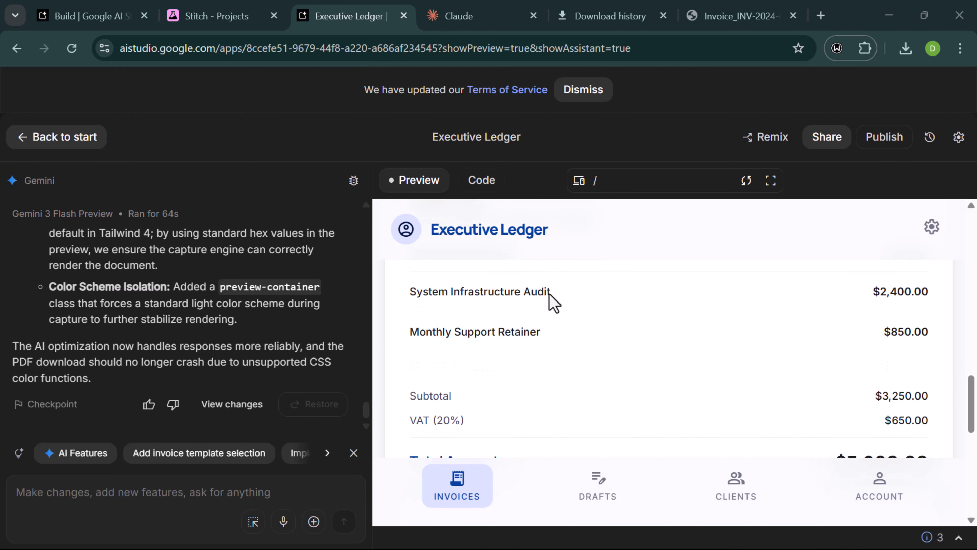
scroll(553, 302, up, 2)
scroll(553, 302, up, 6)
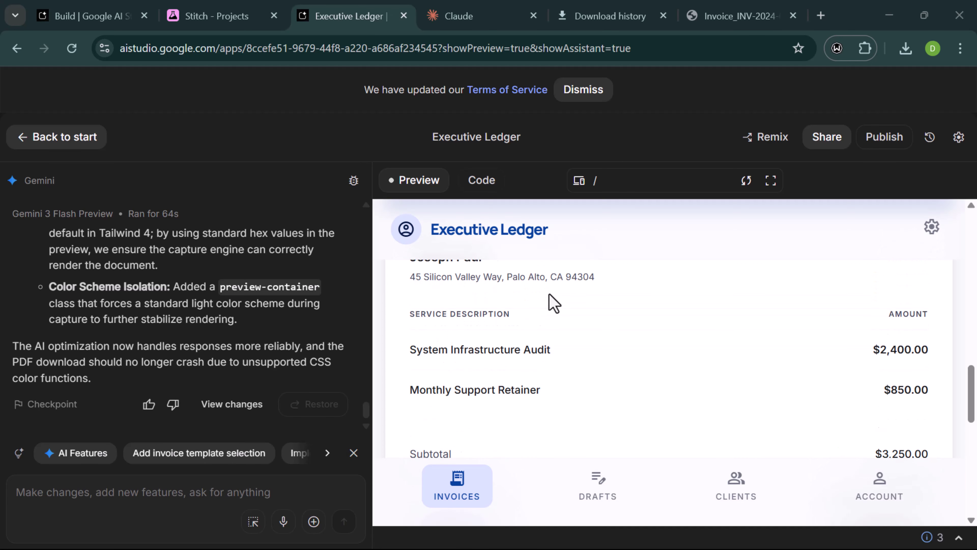
scroll(553, 303, down, 1)
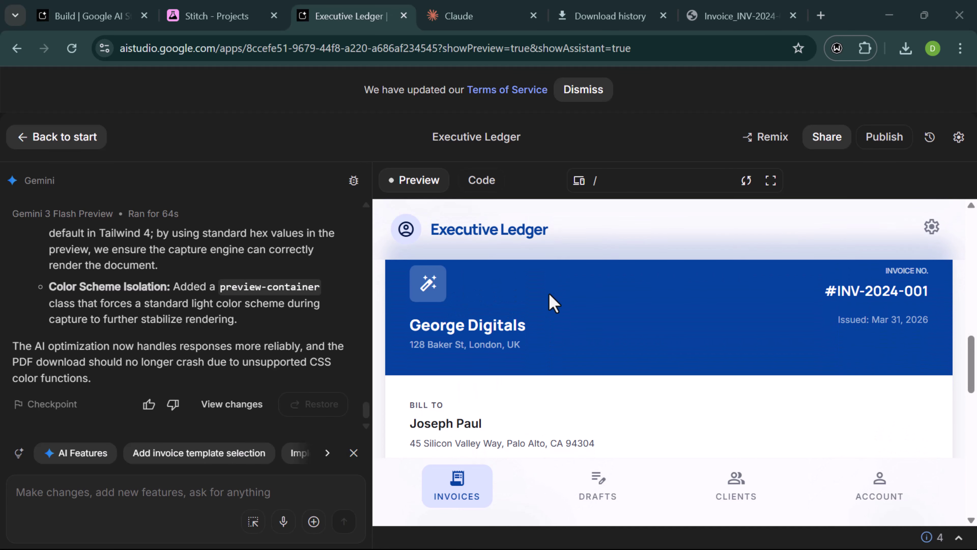
scroll(553, 302, up, 1)
scroll(553, 303, down, 4)
scroll(553, 302, down, 5)
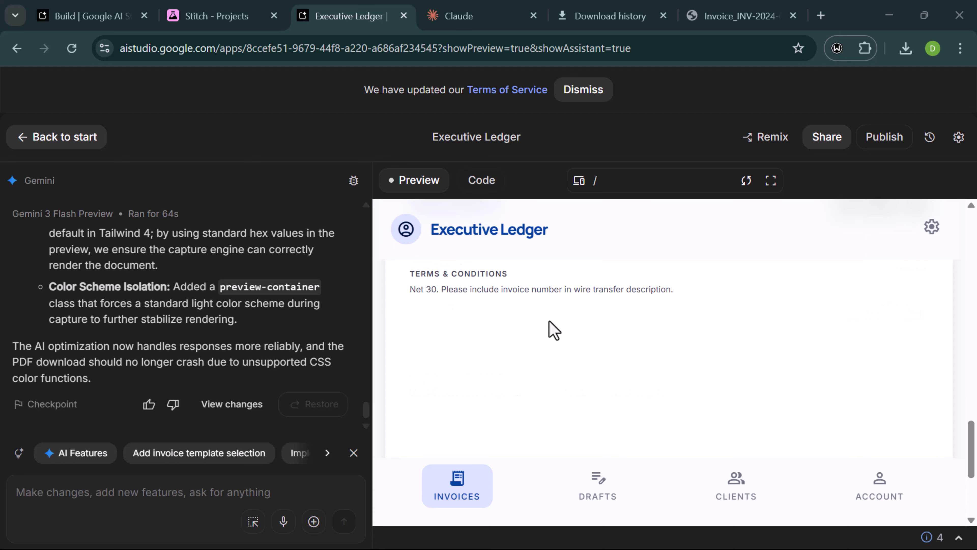
scroll(548, 369, down, 3)
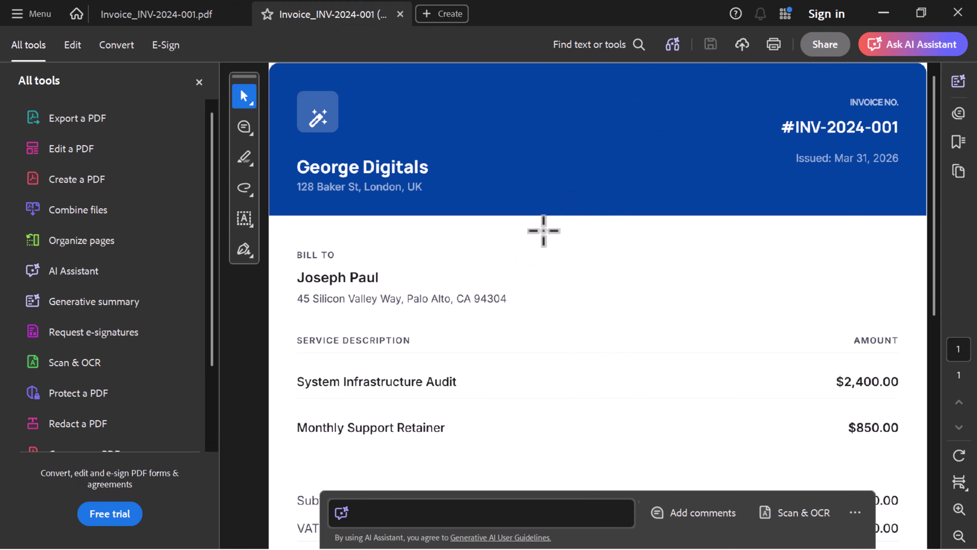
scroll(545, 258, down, 2)
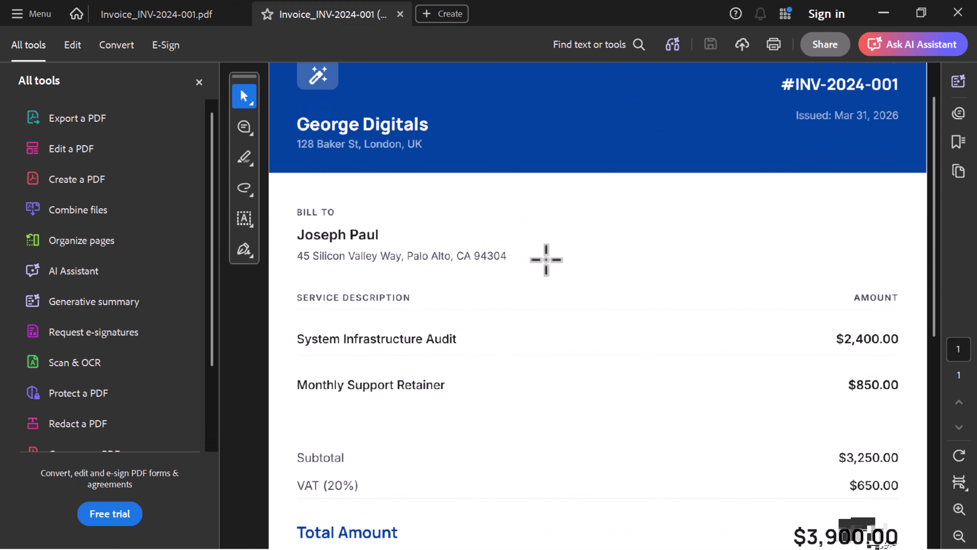
scroll(546, 259, down, 5)
scroll(821, 334, down, 2)
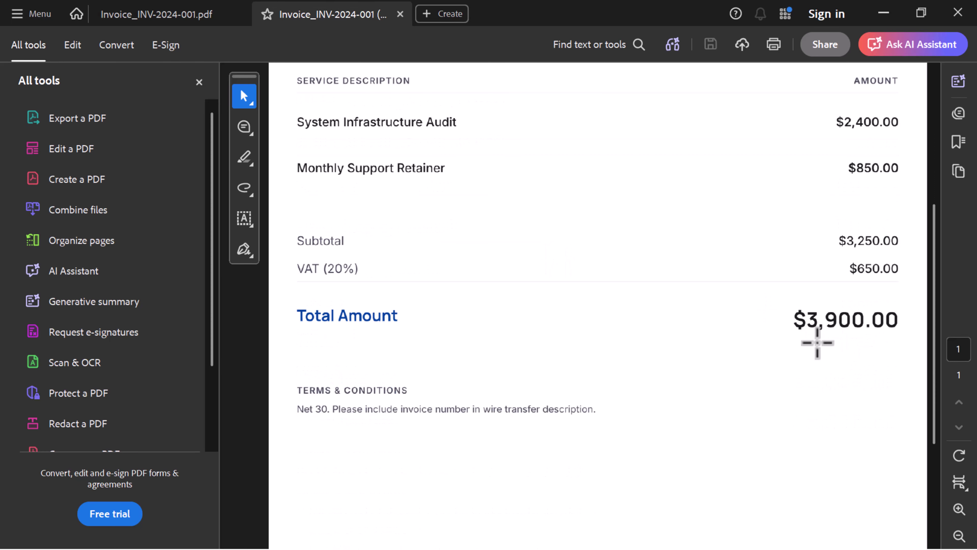
scroll(498, 382, up, 7)
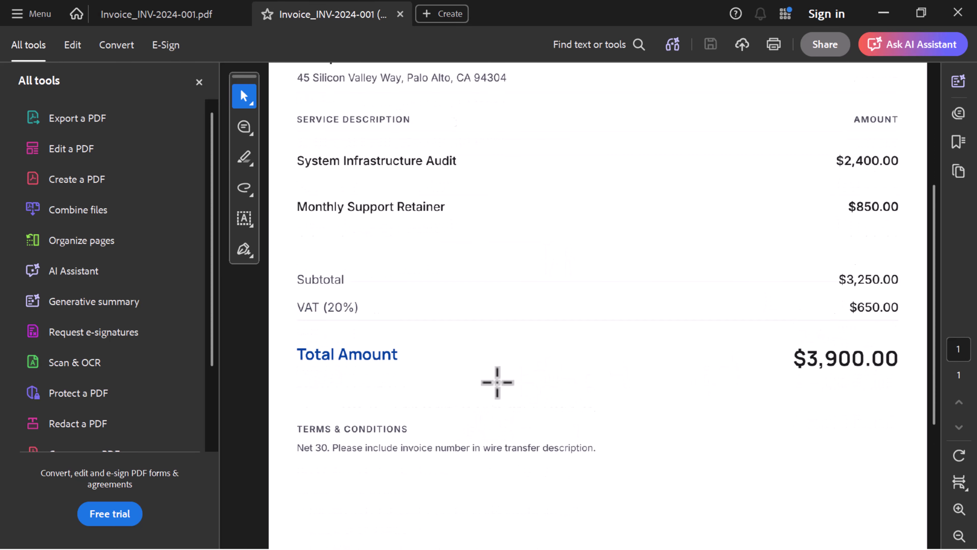
scroll(777, 219, down, 2)
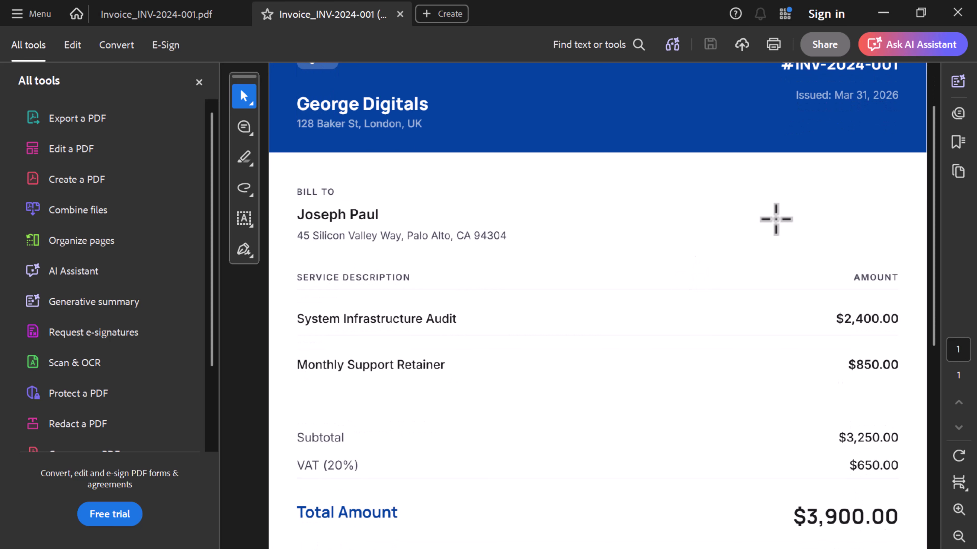
scroll(881, 157, up, 2)
drag(782, 146, 917, 175)
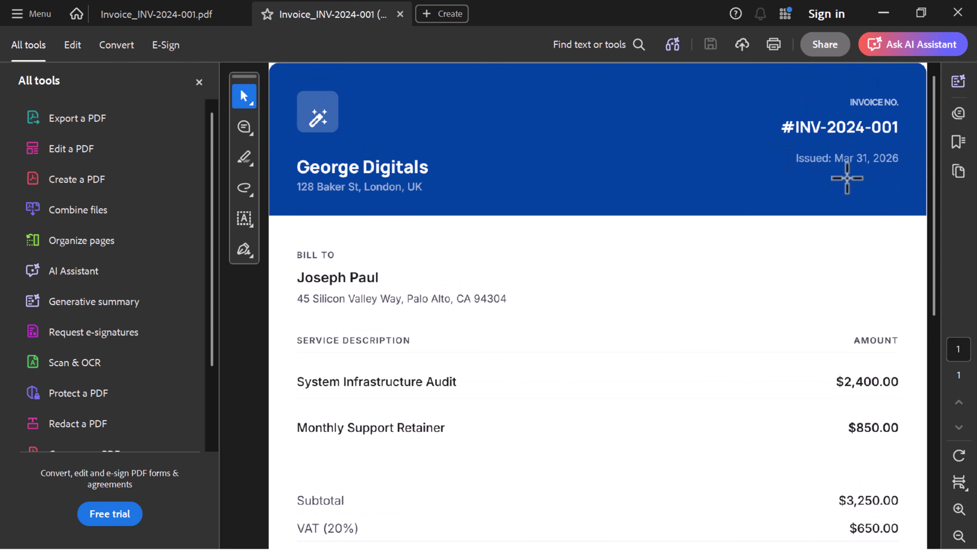
scroll(833, 184, down, 1)
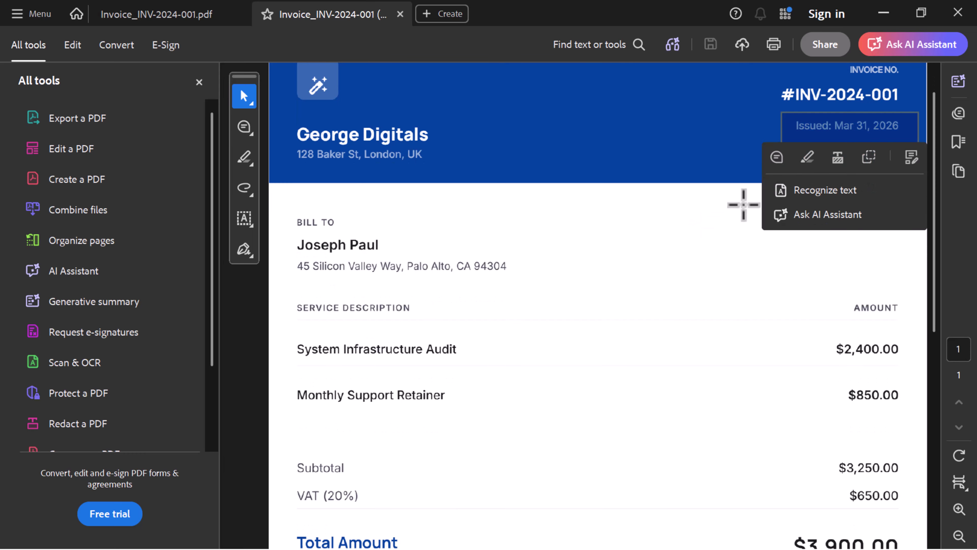
click(632, 207)
key(Escape)
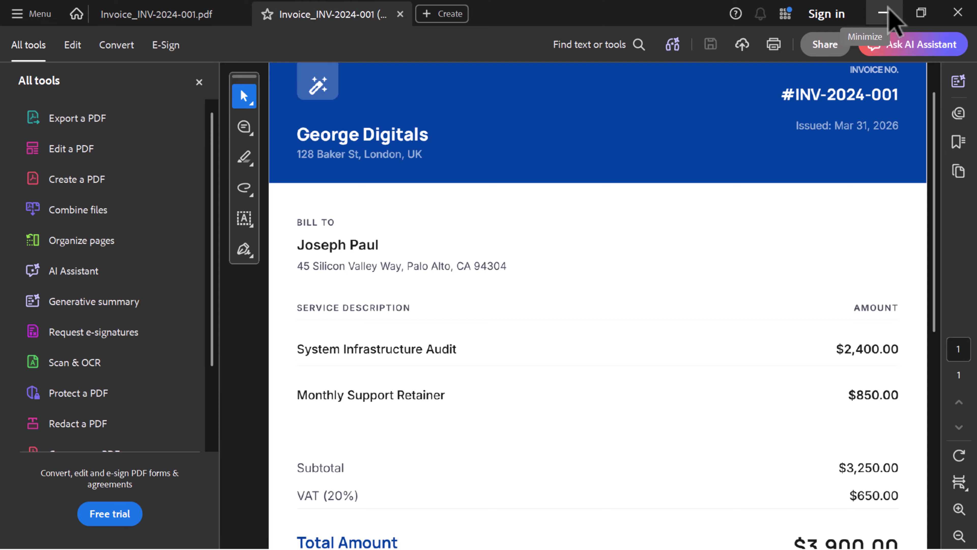
- Paste the request for invoice numbers, VAT, logo, templates and brand colours into Gemini
click(883, 13)
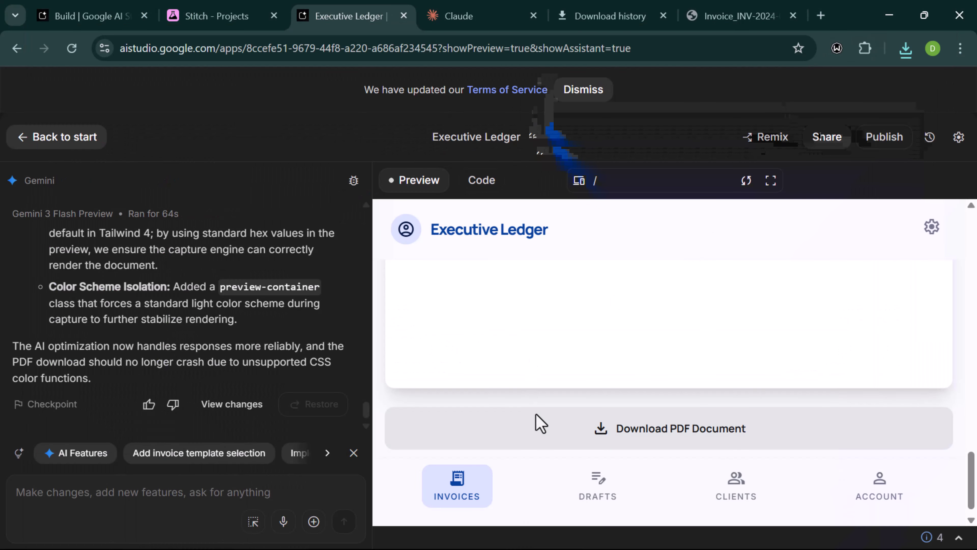
click(195, 493)
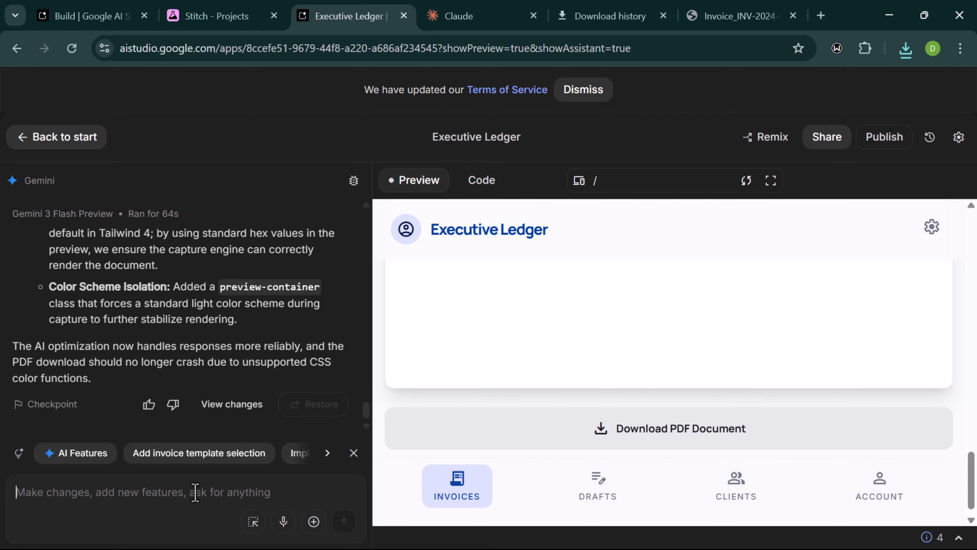
text(I noticed that the invoice number doesn't change and also their is not place for regularity the vat or for a company to add their logo, so that it is in the invoice also add template so that they can select it or a place where the company can select their own color base on their logo so it has brand consistency and don't use generic data please)
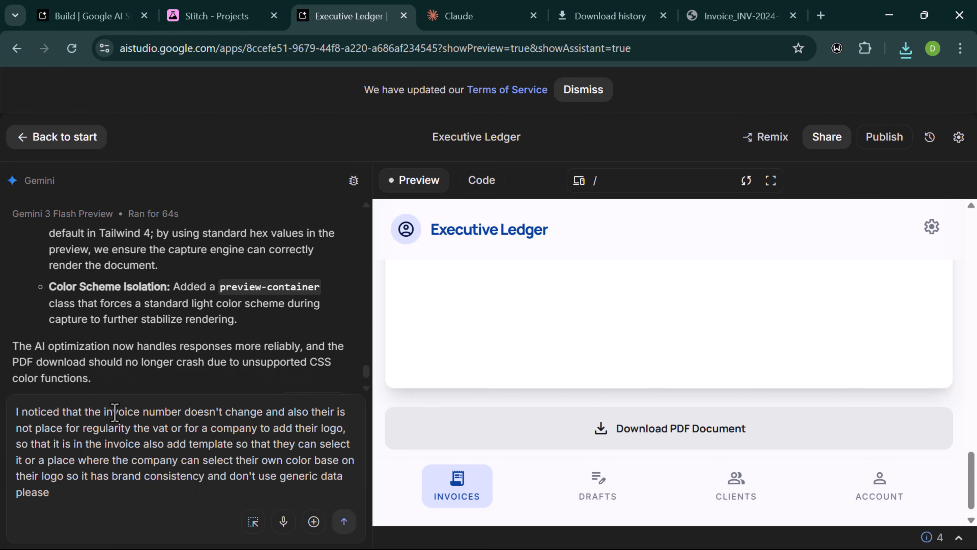
scroll(562, 362, up, 2)
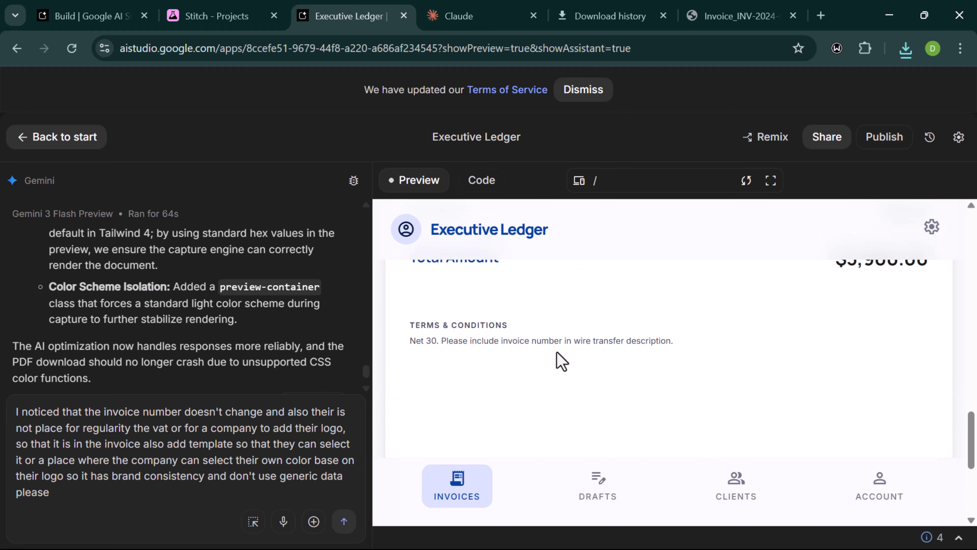
scroll(562, 362, up, 8)
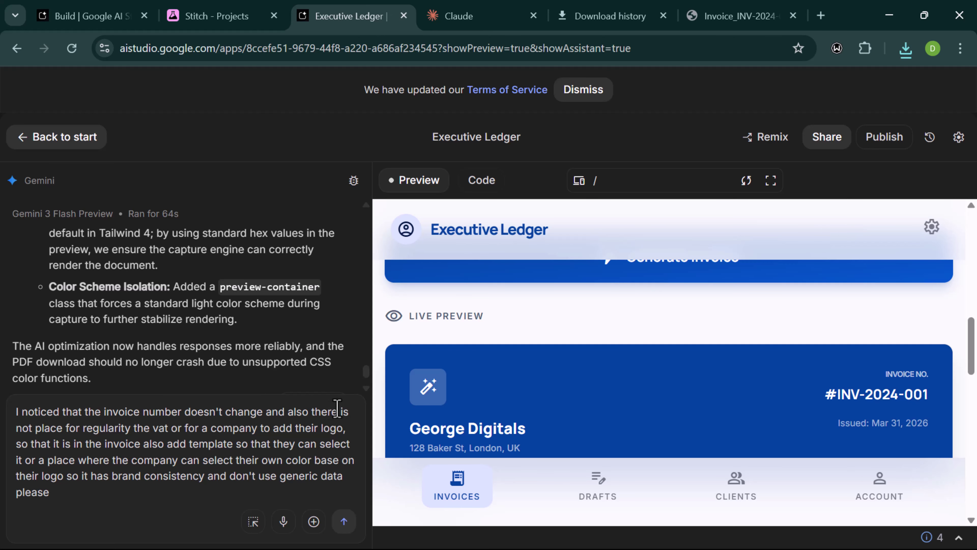
- Correct 'regularity' to 'regulating' in the pasted request
click(337, 408)
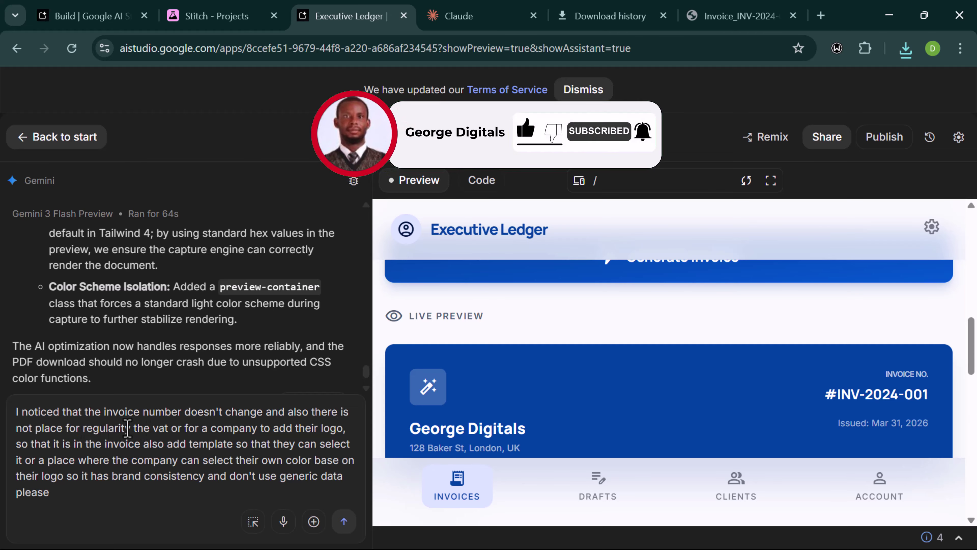
key(BackSpace)
key(BackSpace)
key(BackSpace)
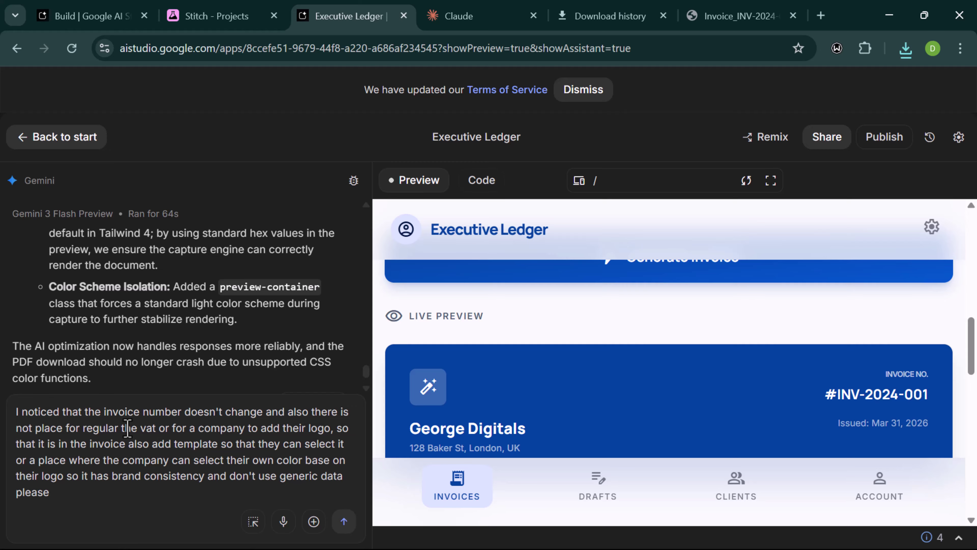
key(BackSpace)
key(BackSpace)
key(BackSpace)
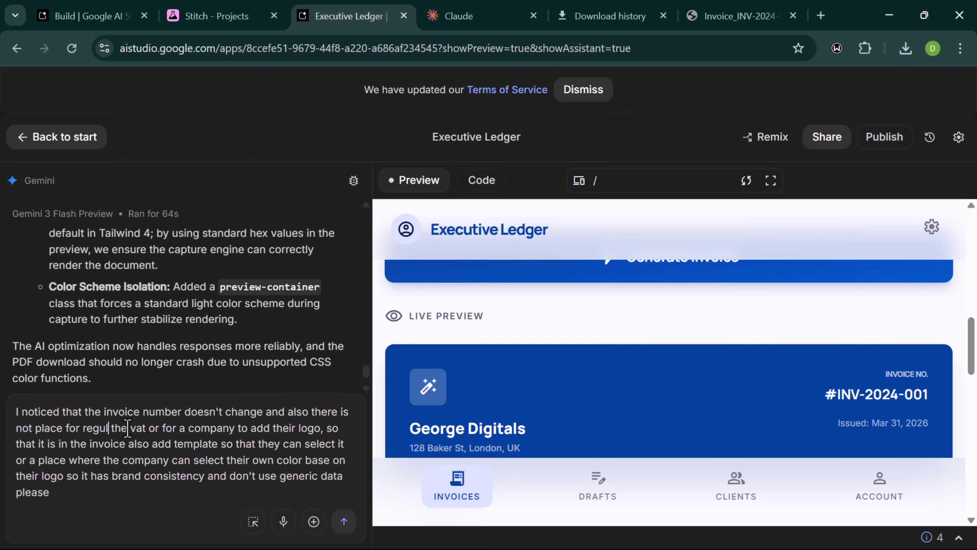
text(lating)
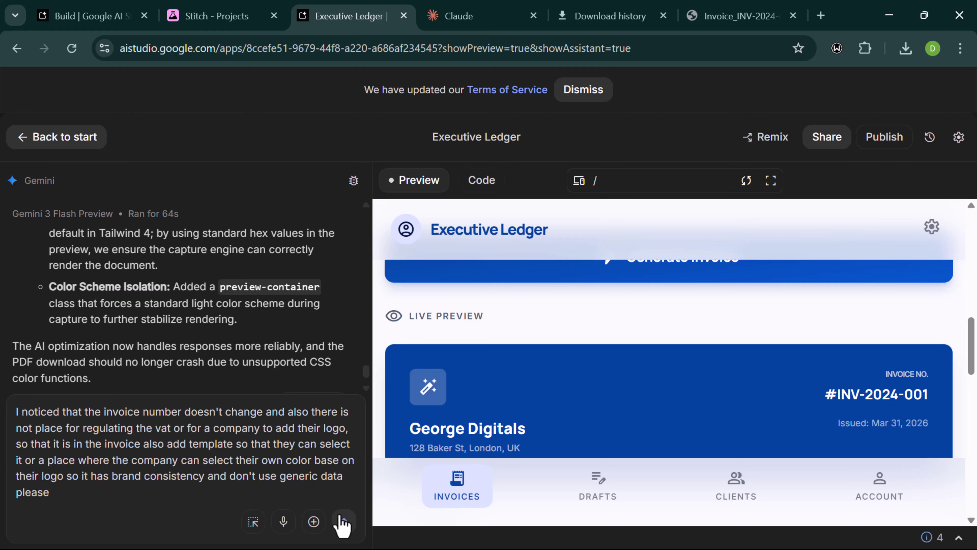
- Submit the invoice-number, VAT, logo, template and colour request and wait for Gemini's run
click(345, 522)
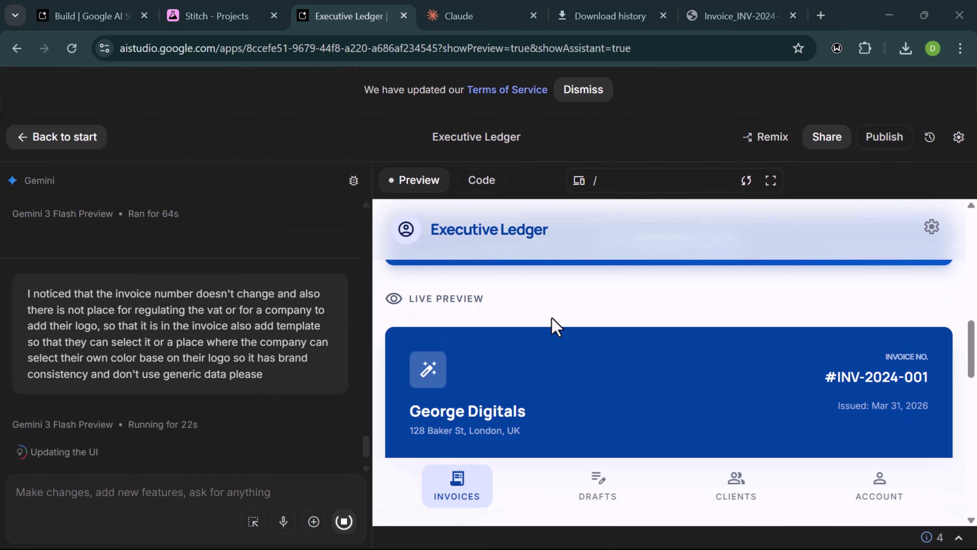
scroll(552, 323, up, 2)
scroll(429, 408, down, 1)
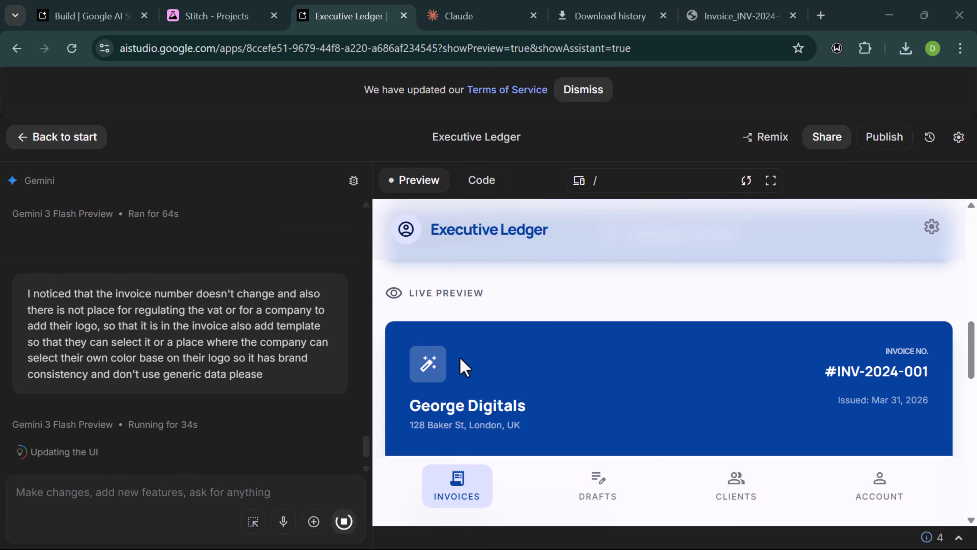
scroll(458, 367, down, 1)
scroll(560, 353, down, 8)
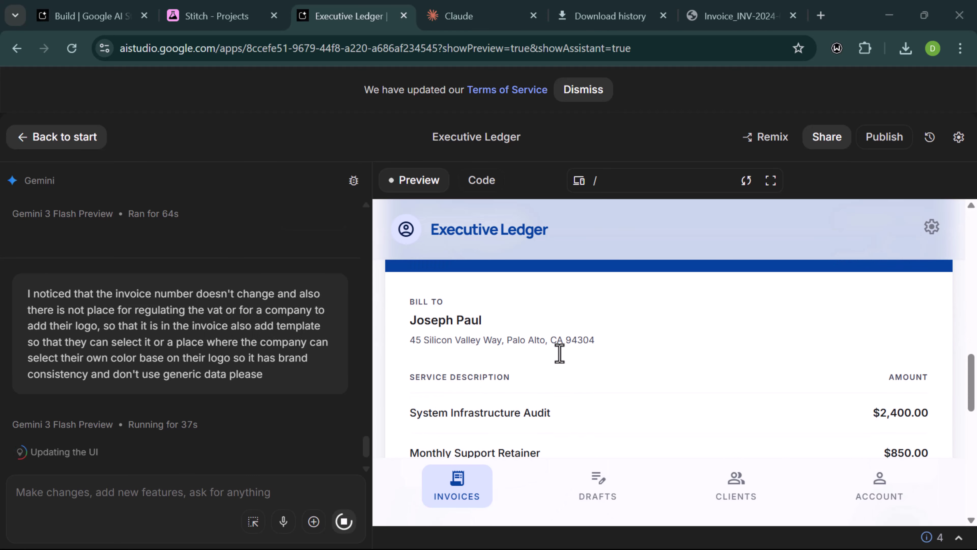
scroll(558, 352, down, 3)
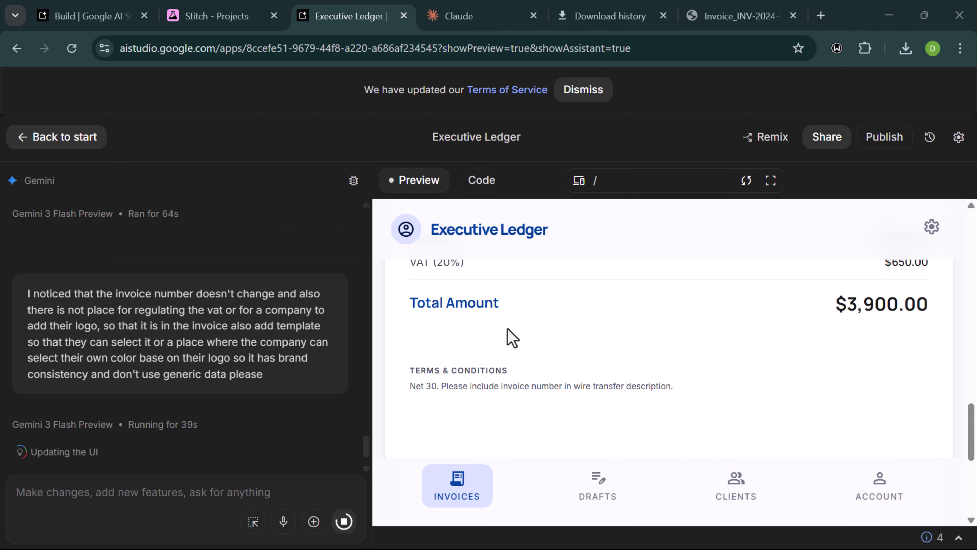
scroll(511, 336, up, 6)
scroll(510, 336, up, 5)
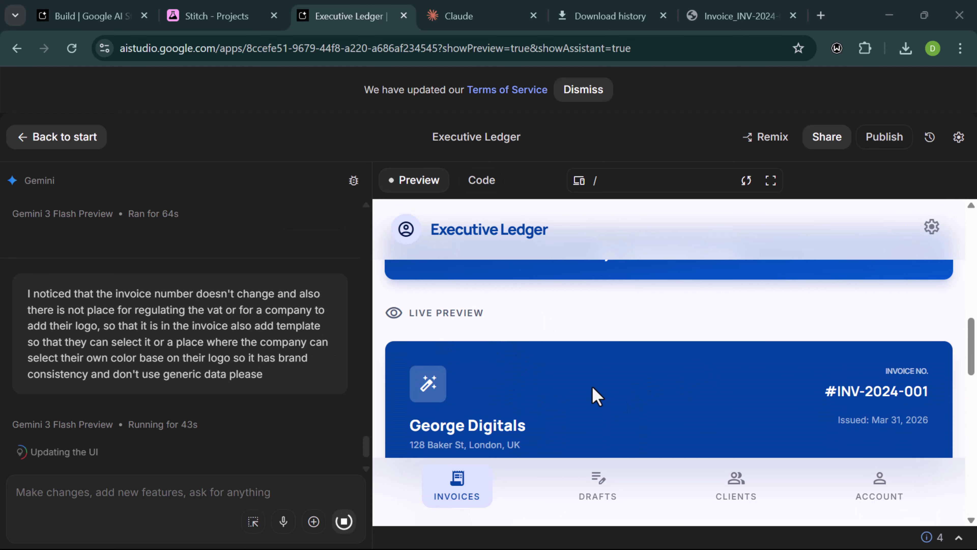
scroll(592, 386, down, 1)
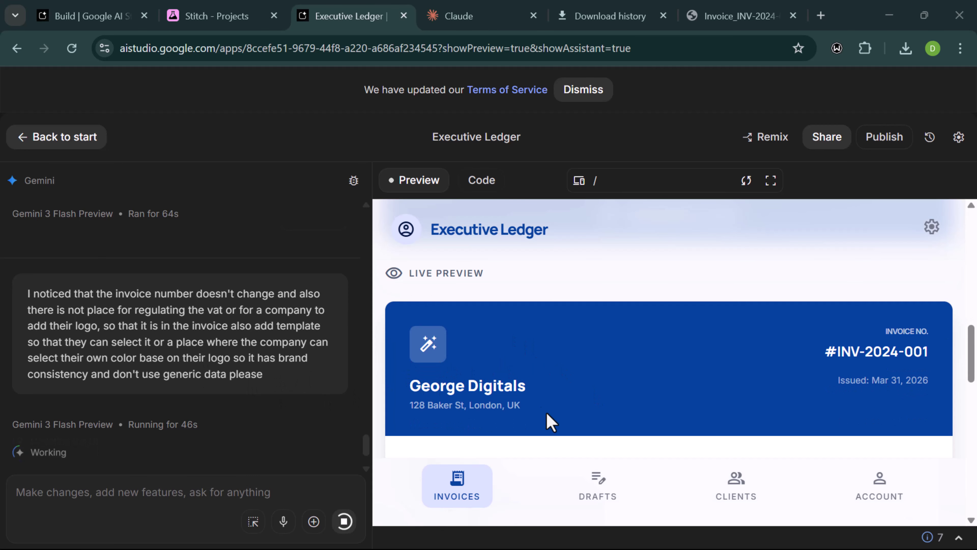
scroll(547, 415, down, 8)
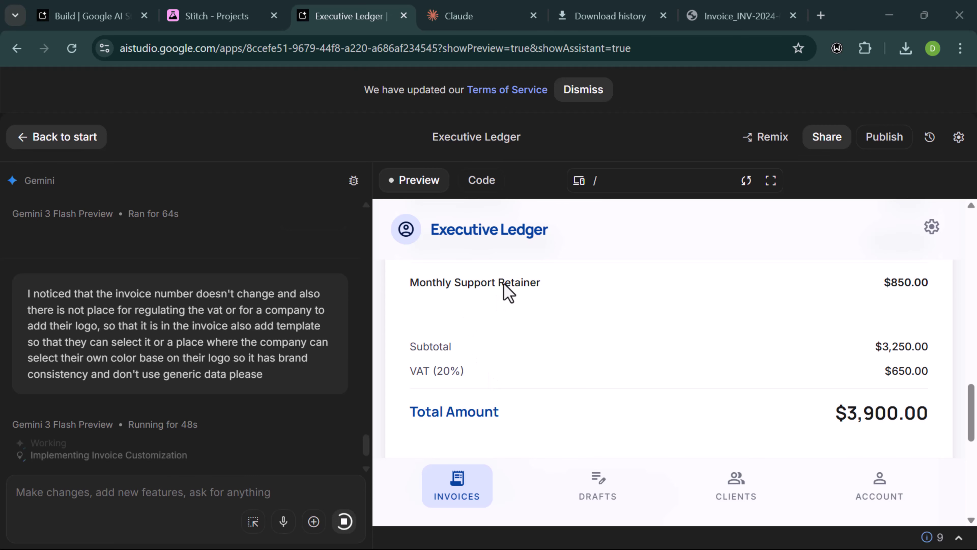
scroll(613, 319, up, 3)
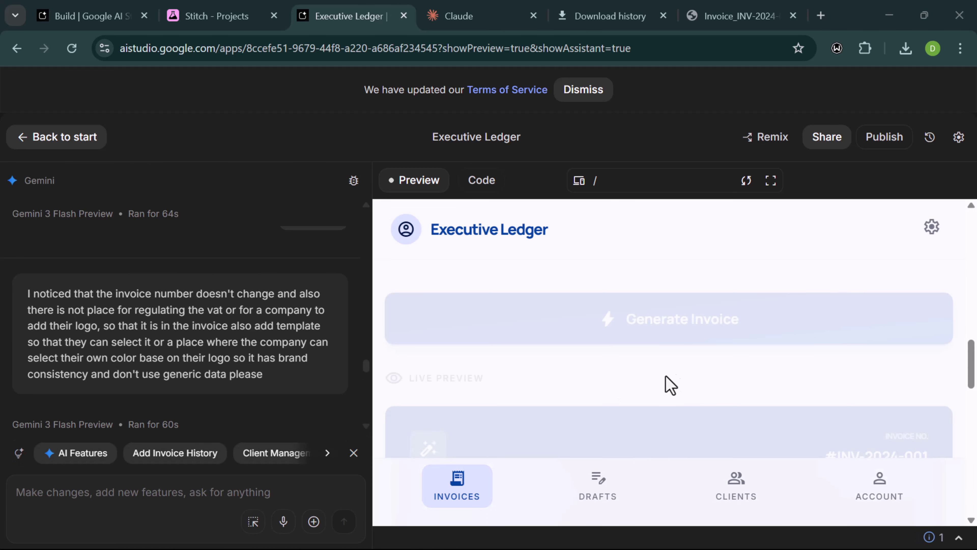
- Change the VAT Rate field from 19% to 20% on the invoice form
click(677, 323)
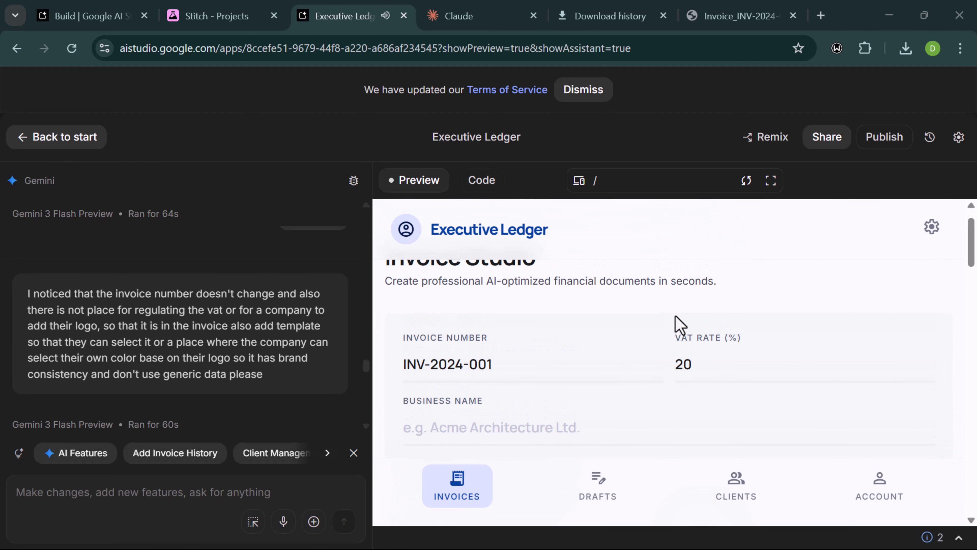
scroll(617, 363, down, 2)
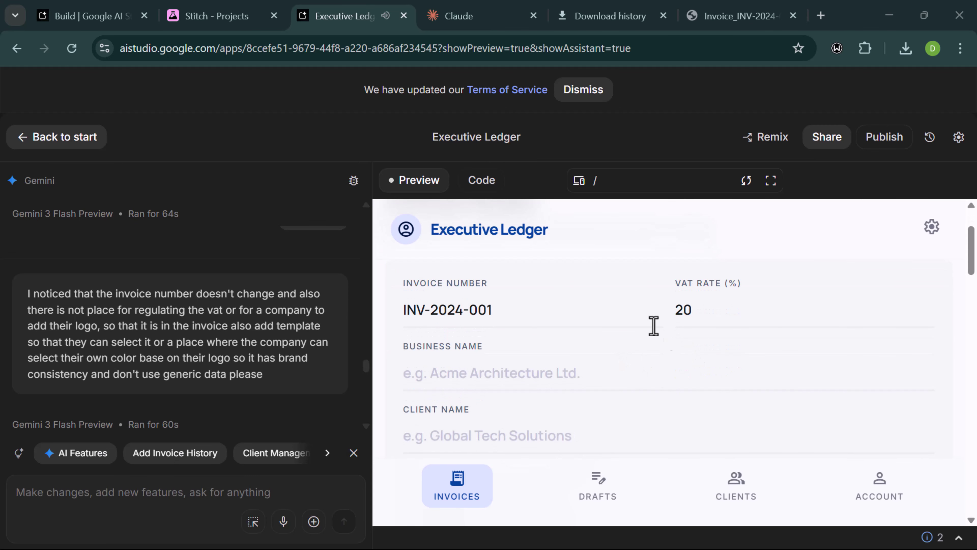
click(687, 310)
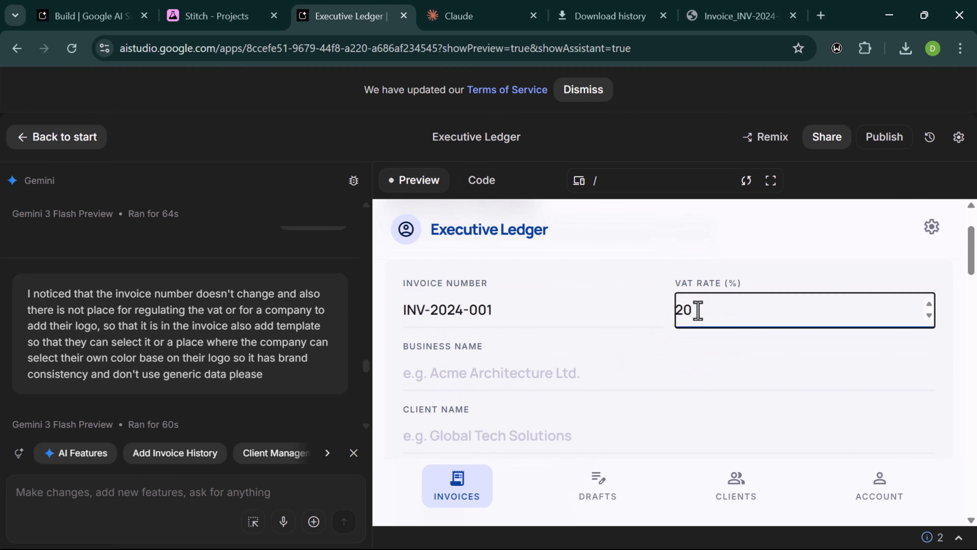
scroll(698, 310, down, 3)
scroll(698, 310, up, 3)
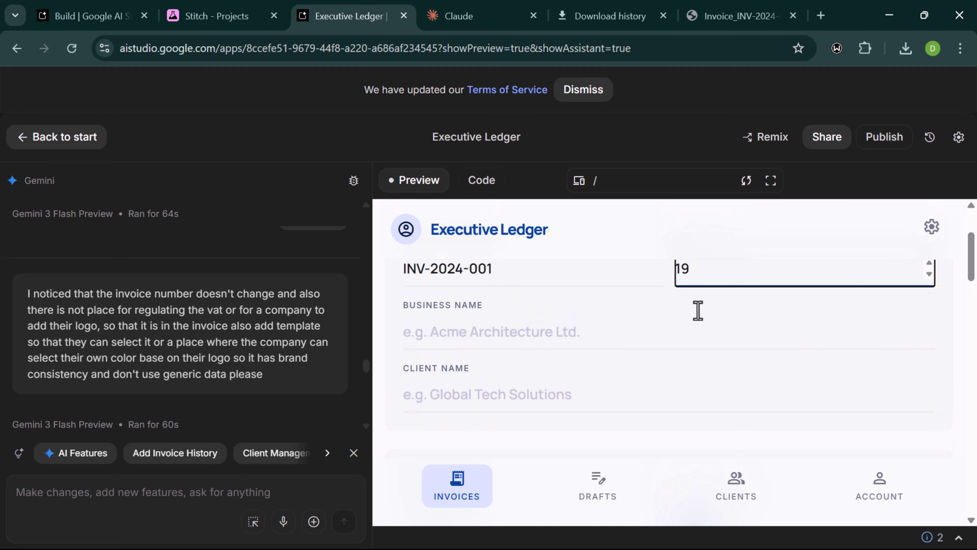
scroll(698, 310, up, 1)
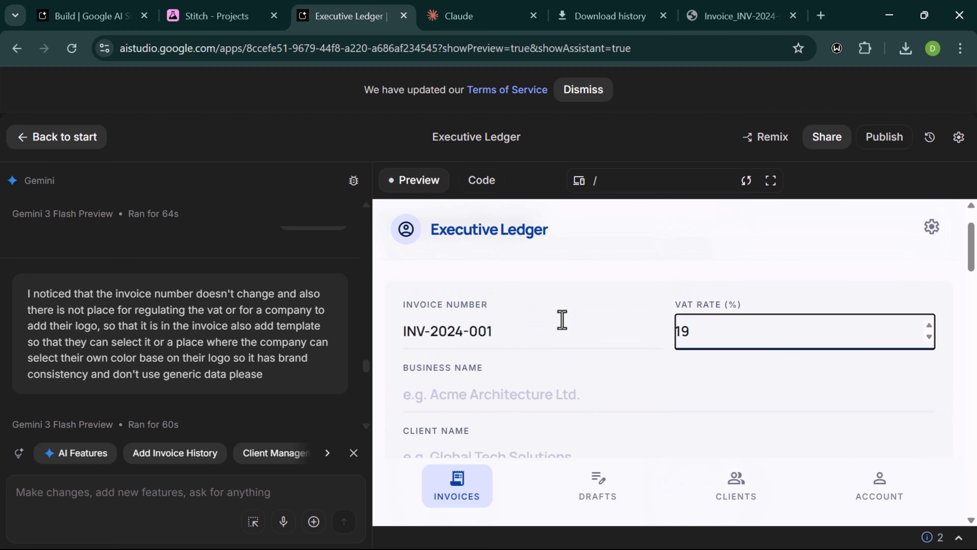
click(541, 323)
scroll(539, 327, up, 2)
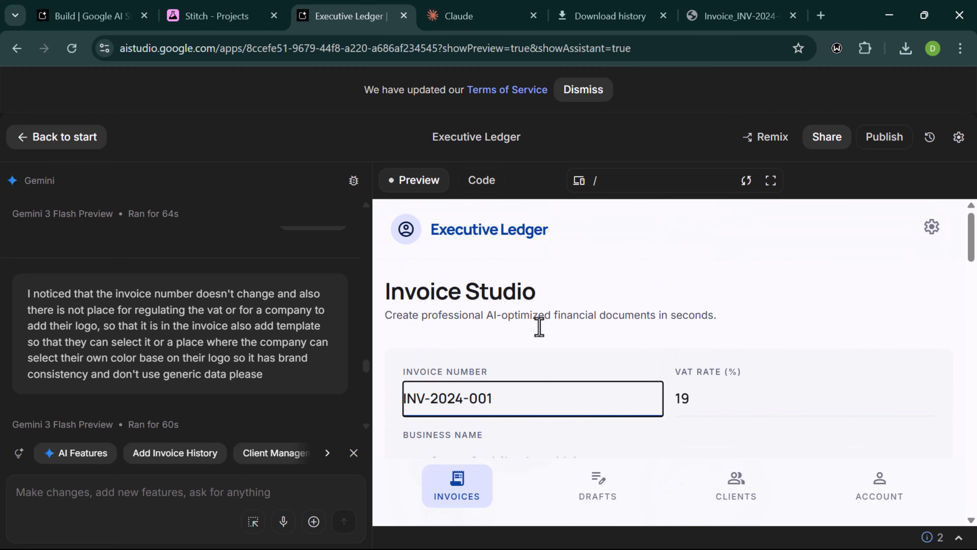
click(725, 387)
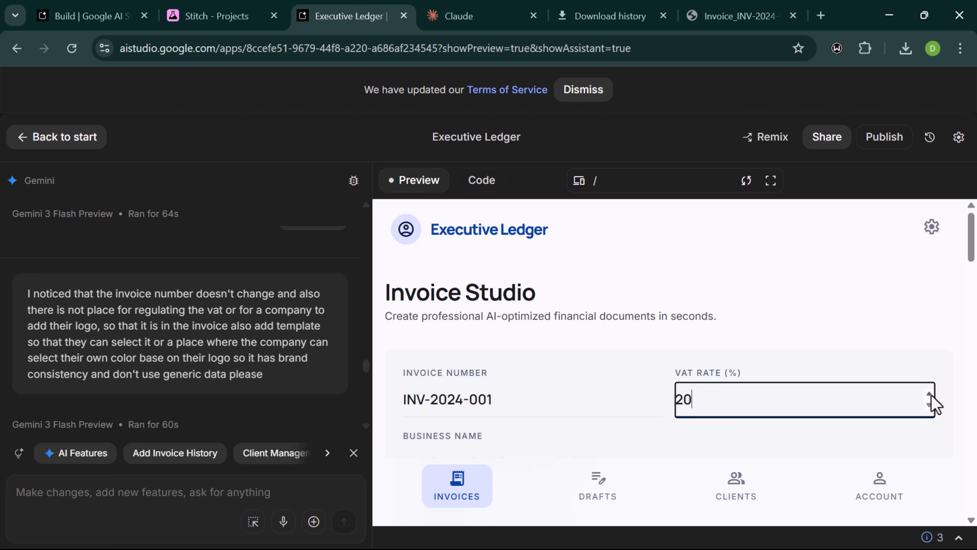
click(535, 408)
scroll(535, 408, down, 4)
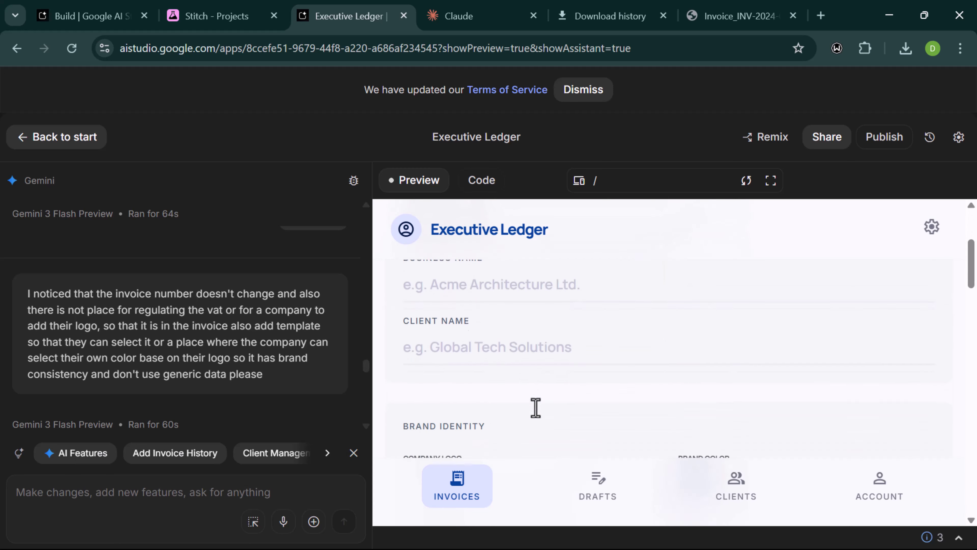
scroll(536, 408, up, 4)
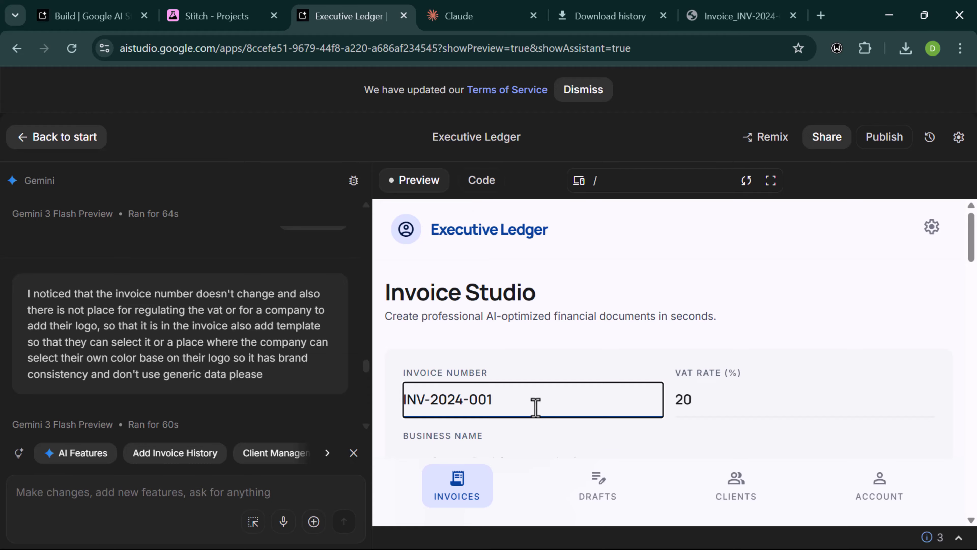
scroll(536, 408, down, 4)
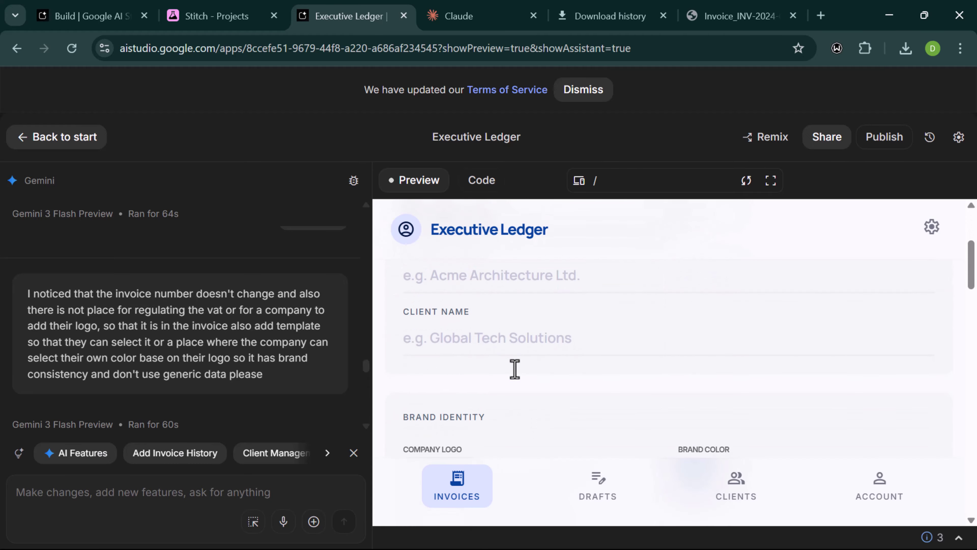
scroll(515, 368, down, 3)
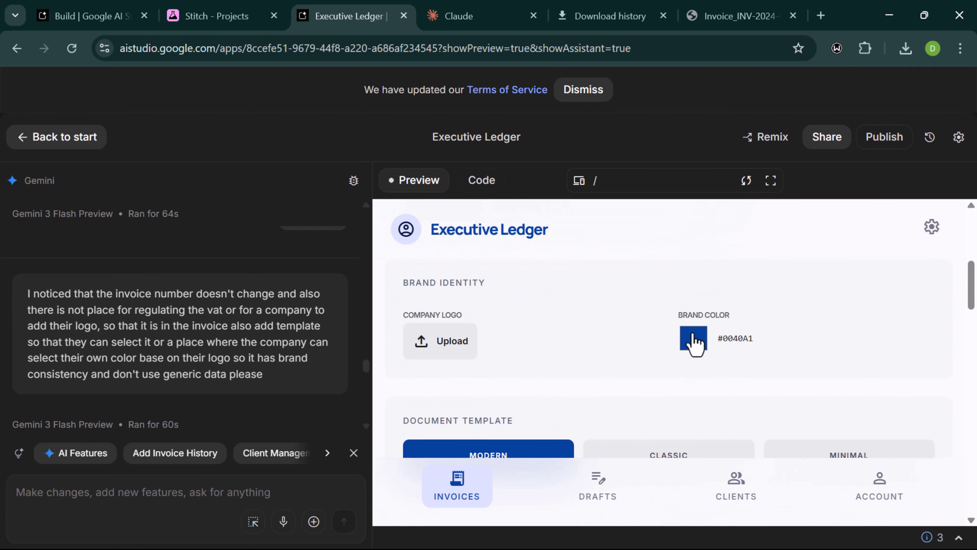
scroll(672, 349, down, 3)
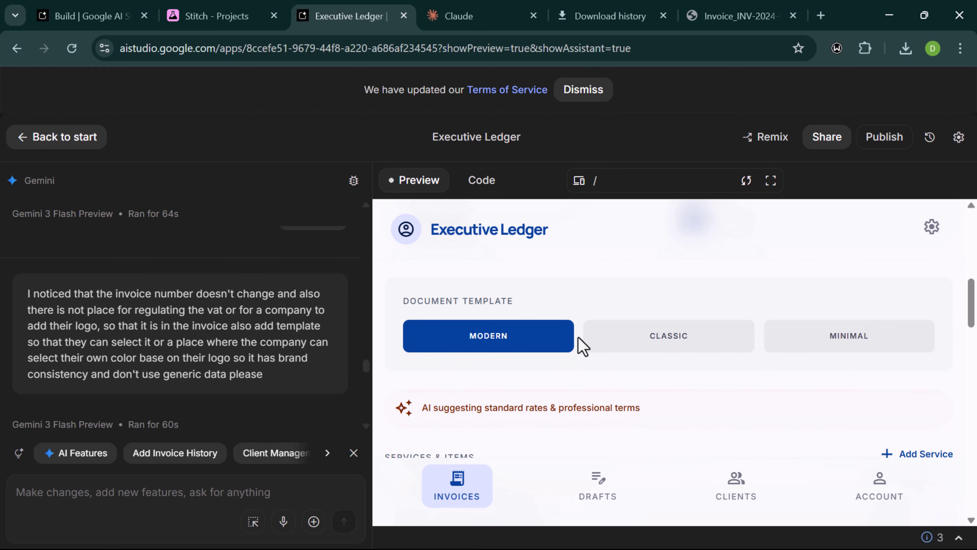
- Toggle through the Classic, Modern and Minimal templates, landing on Modern to view its preview
click(626, 343)
click(530, 338)
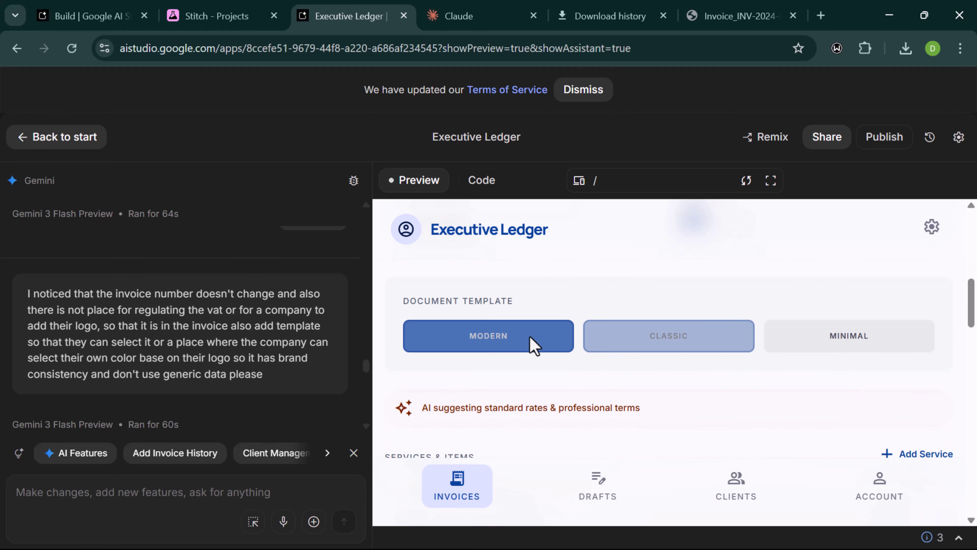
click(869, 345)
click(485, 338)
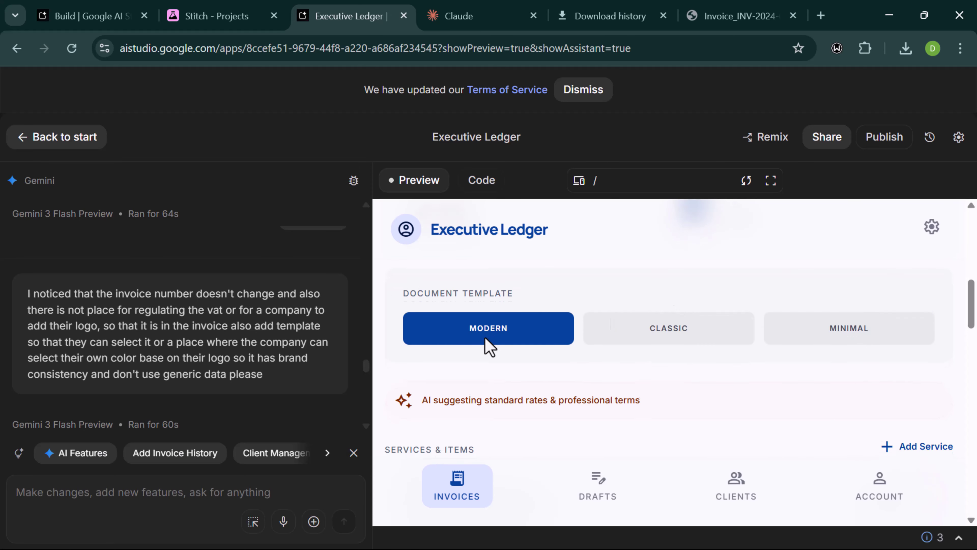
scroll(485, 337, down, 5)
scroll(485, 338, down, 10)
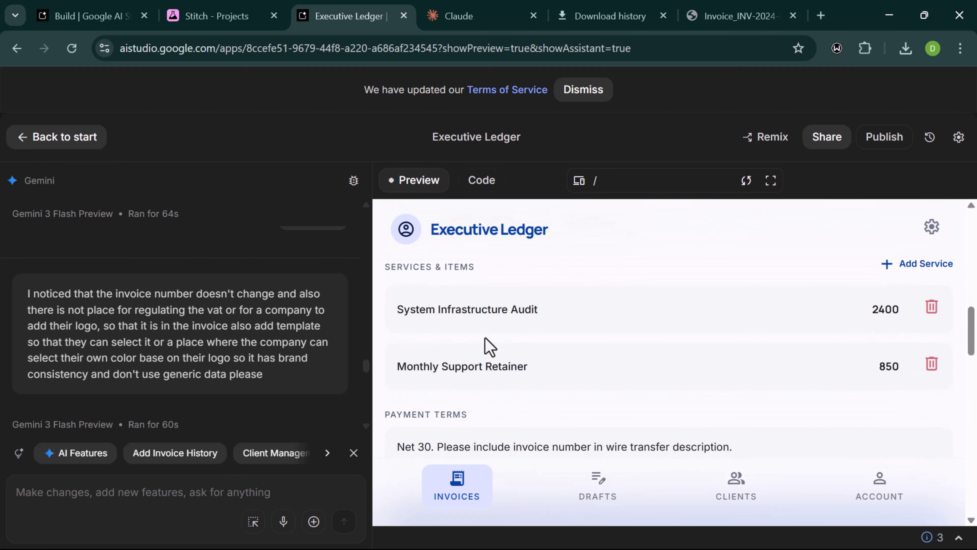
scroll(485, 338, down, 5)
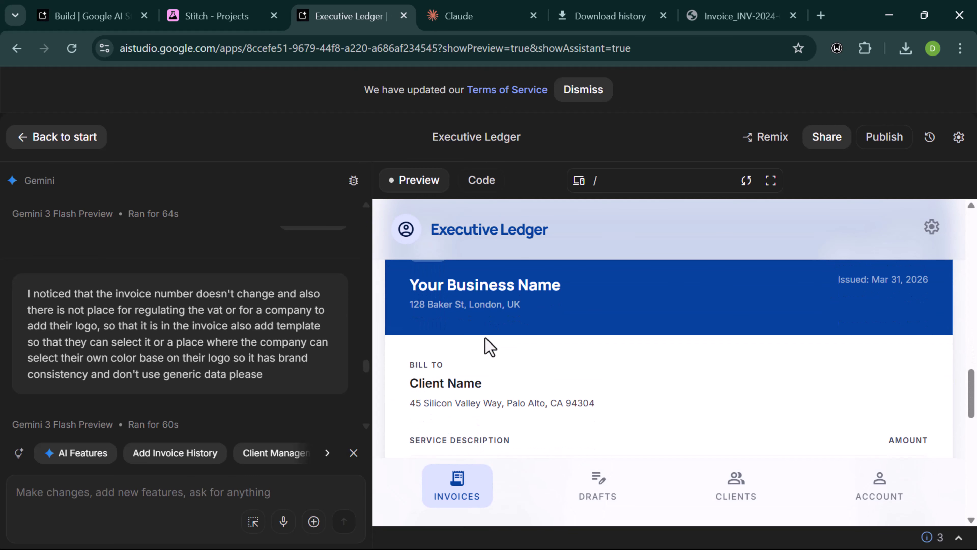
scroll(485, 338, up, 3)
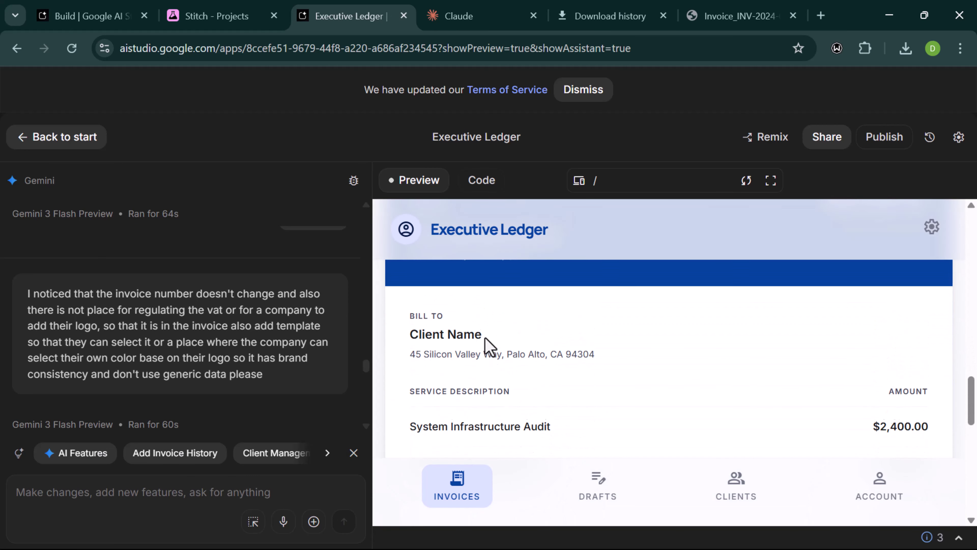
scroll(485, 338, down, 7)
scroll(485, 338, up, 15)
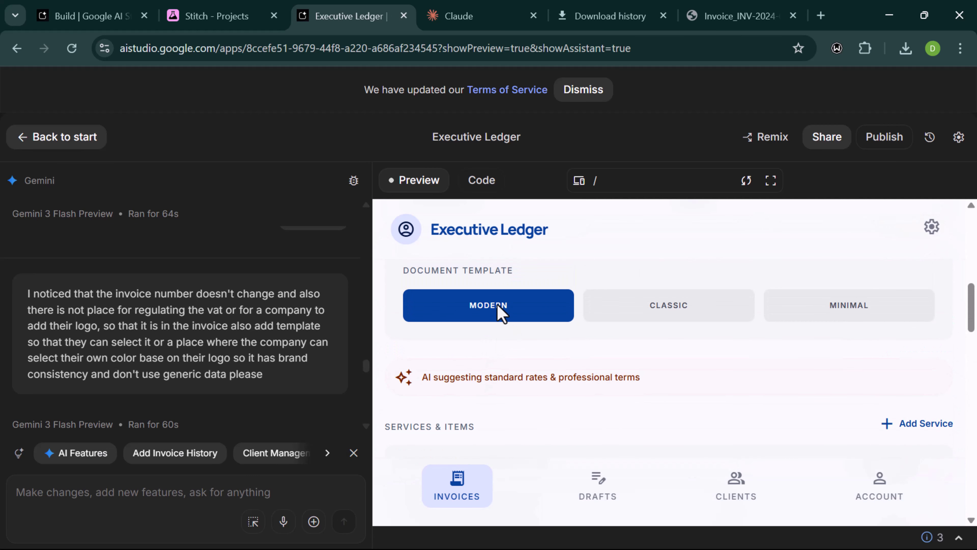
- Apply the Classic template and scroll through its live preview
click(600, 315)
scroll(574, 344, down, 10)
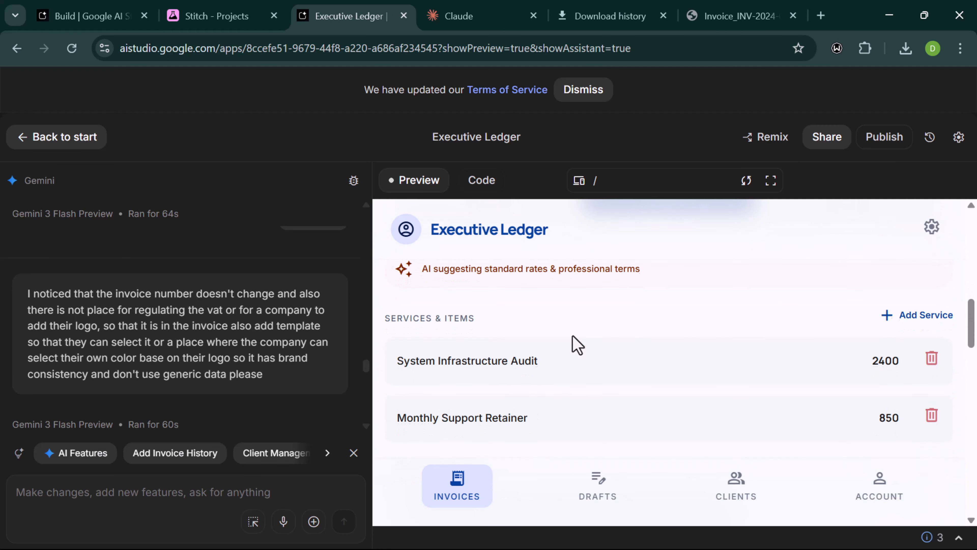
scroll(577, 344, down, 3)
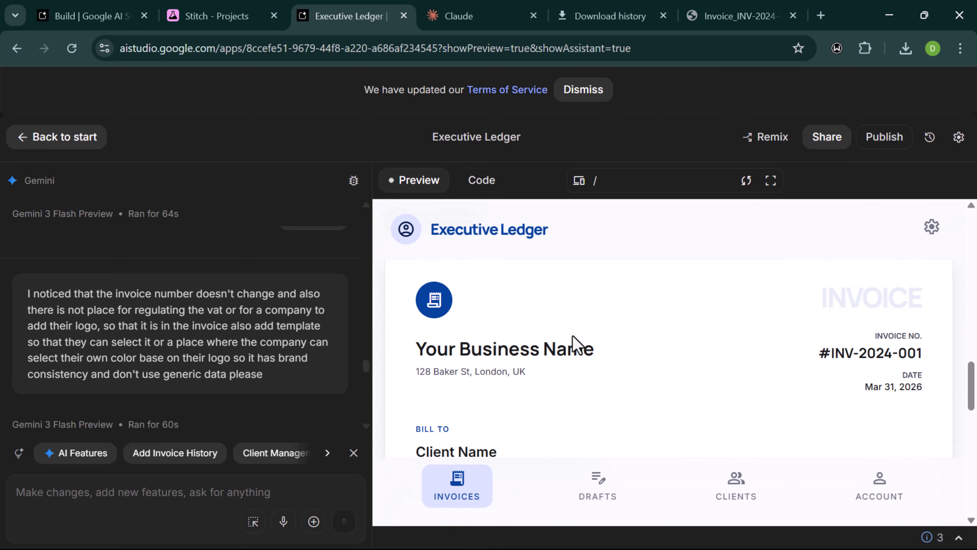
scroll(578, 344, down, 2)
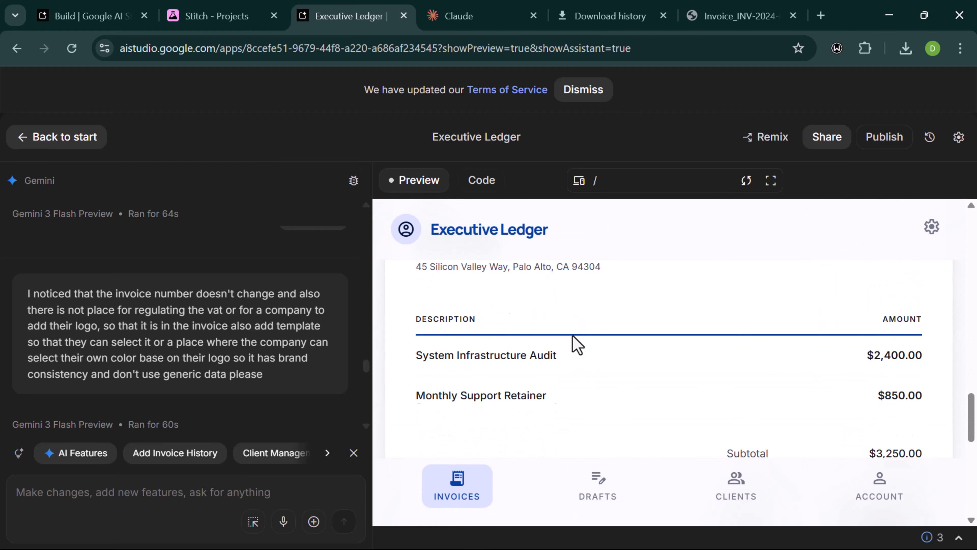
scroll(578, 345, up, 12)
scroll(870, 437, up, 1)
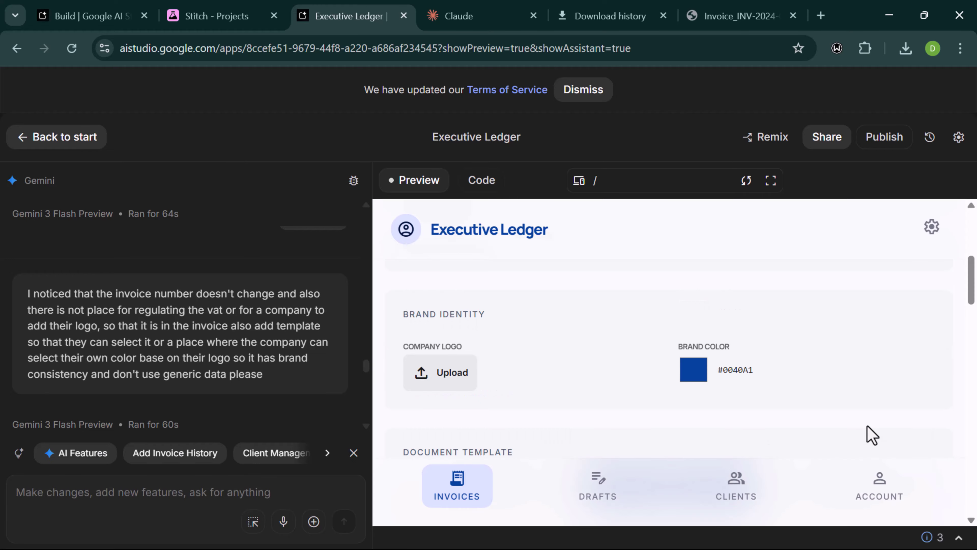
scroll(809, 419, down, 2)
scroll(805, 392, down, 1)
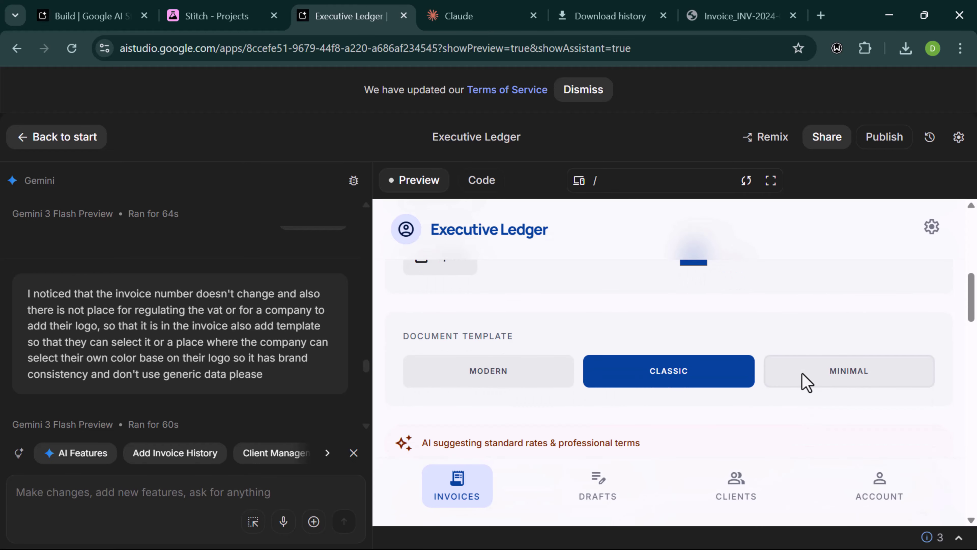
- Apply the Minimal template and review the resulting invoice preview
click(807, 383)
scroll(690, 442, down, 10)
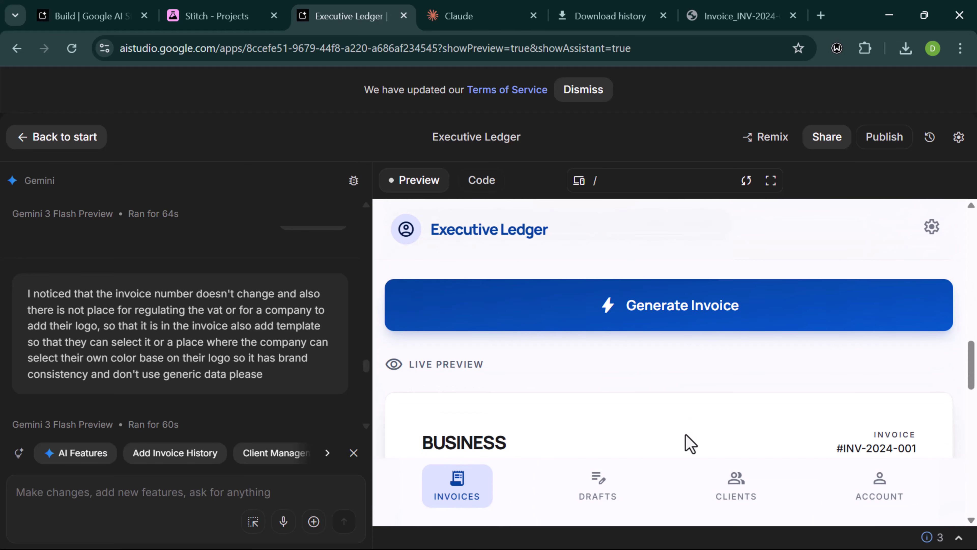
scroll(690, 442, down, 4)
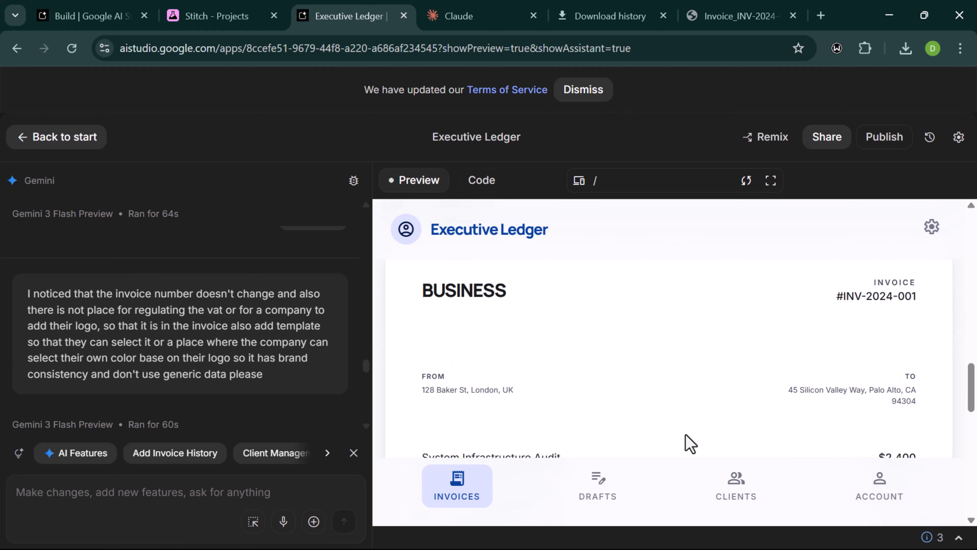
scroll(690, 442, down, 1)
scroll(691, 443, up, 3)
scroll(690, 443, down, 5)
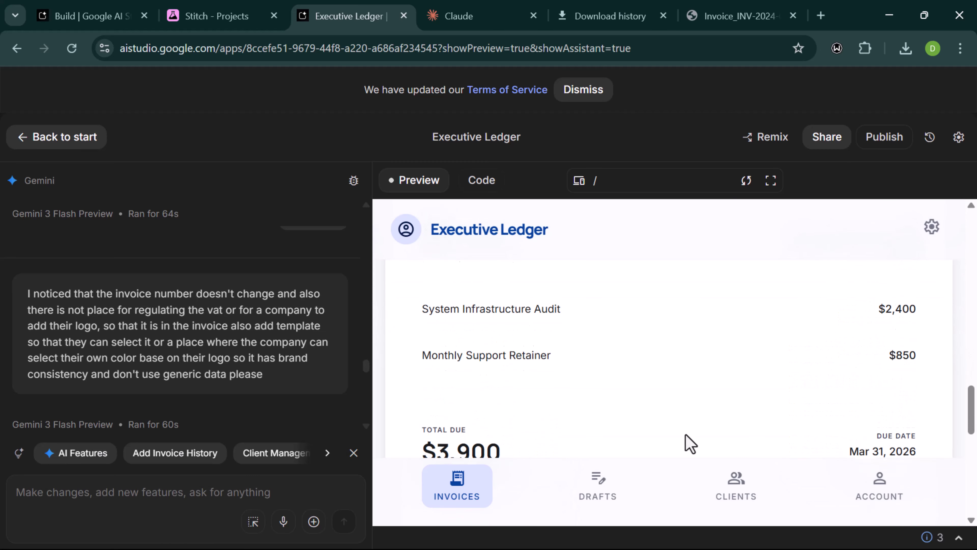
scroll(690, 442, up, 5)
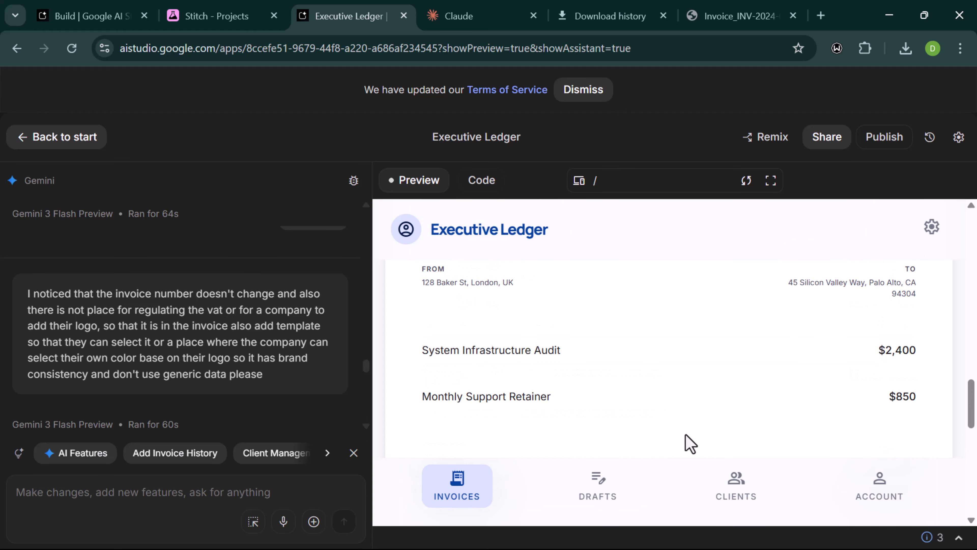
scroll(690, 443, up, 10)
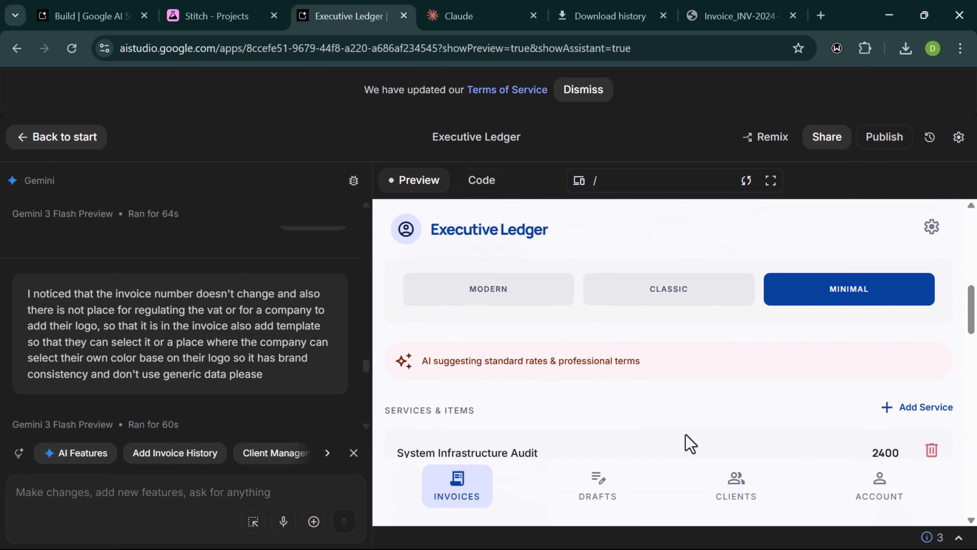
scroll(690, 443, down, 1)
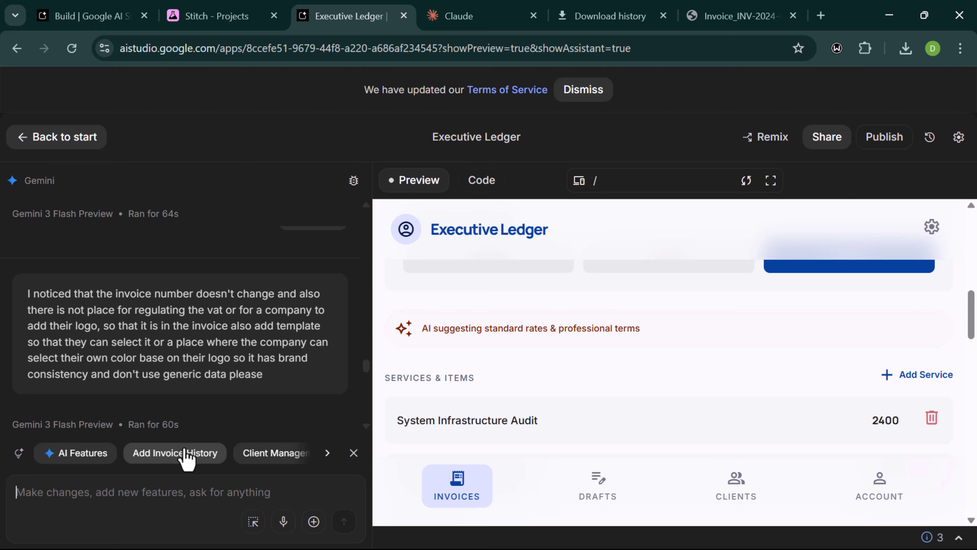
- Continue drafting the Gemini prompt about item quantities, correcting typos along the way
text(so )
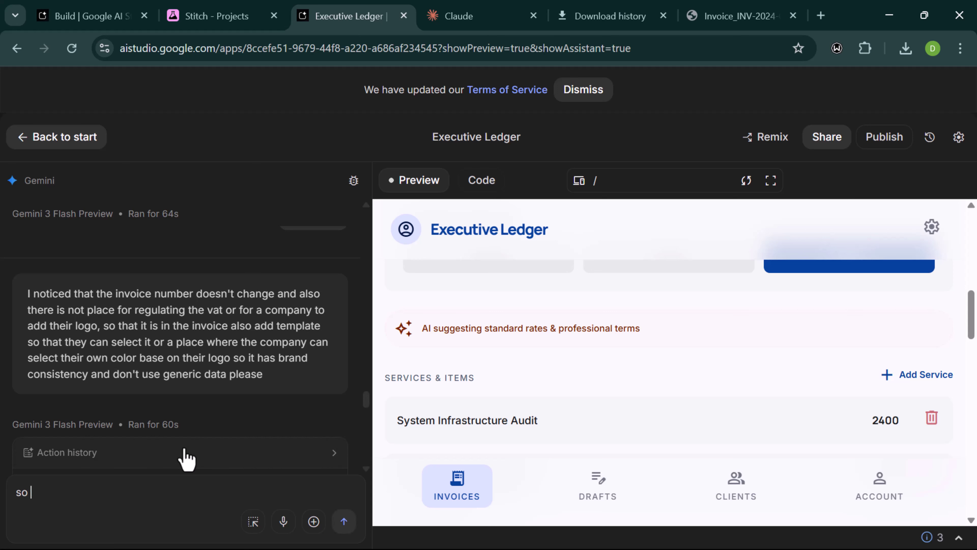
text(ttheir)
key(BackSpace)
key(BackSpace)
text(r)
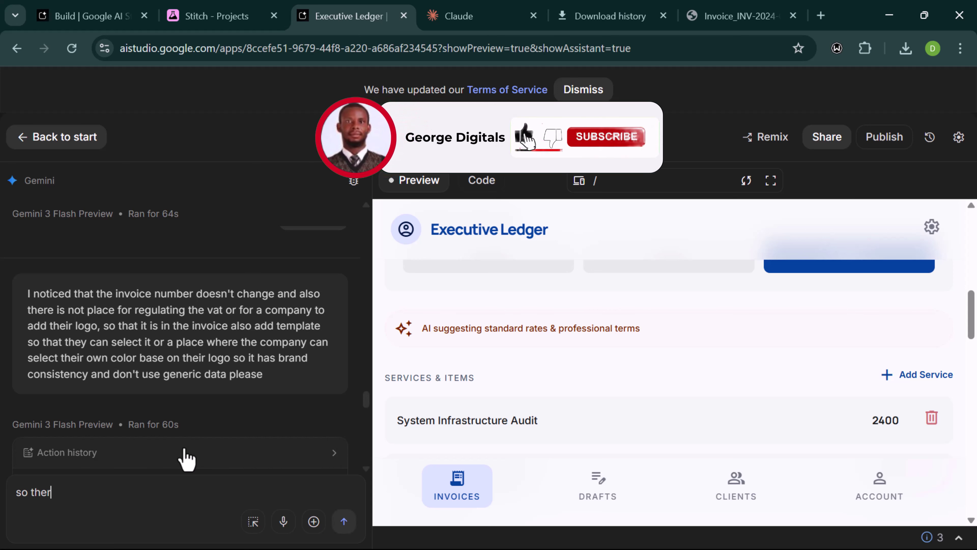
text(e are)
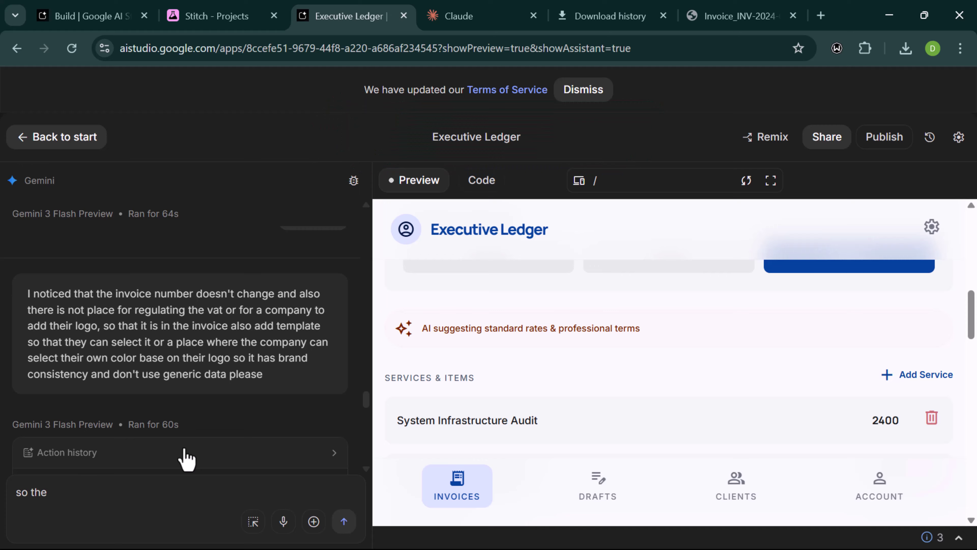
key(BackSpace)
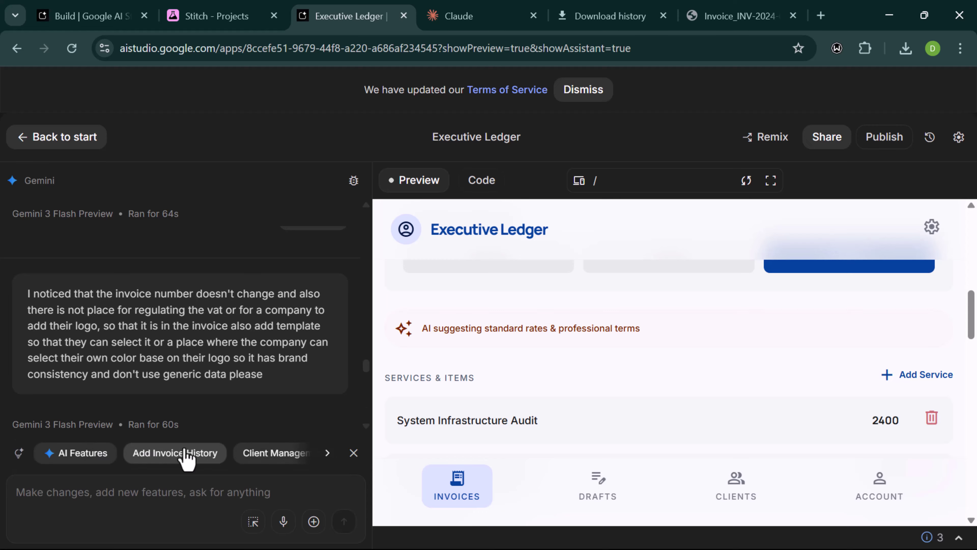
text(we)
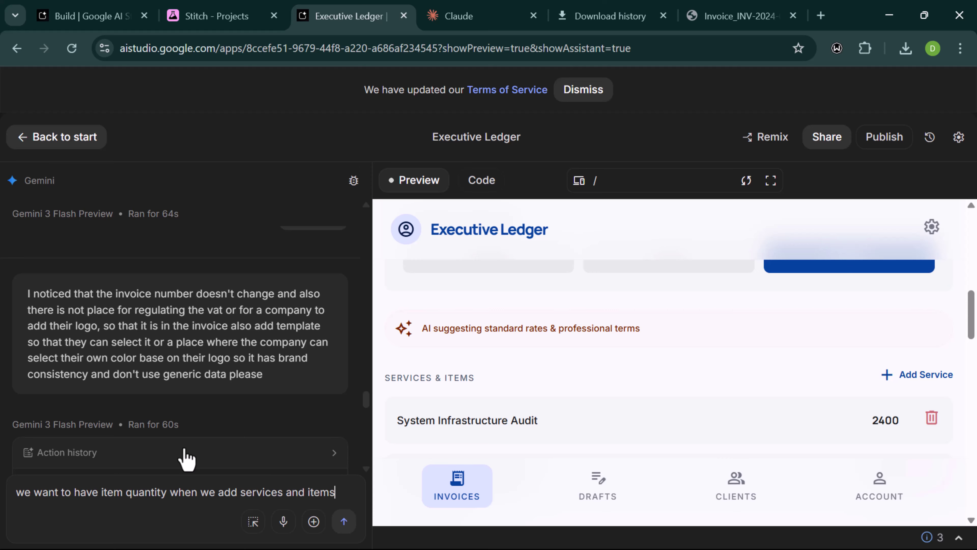
text(cau)
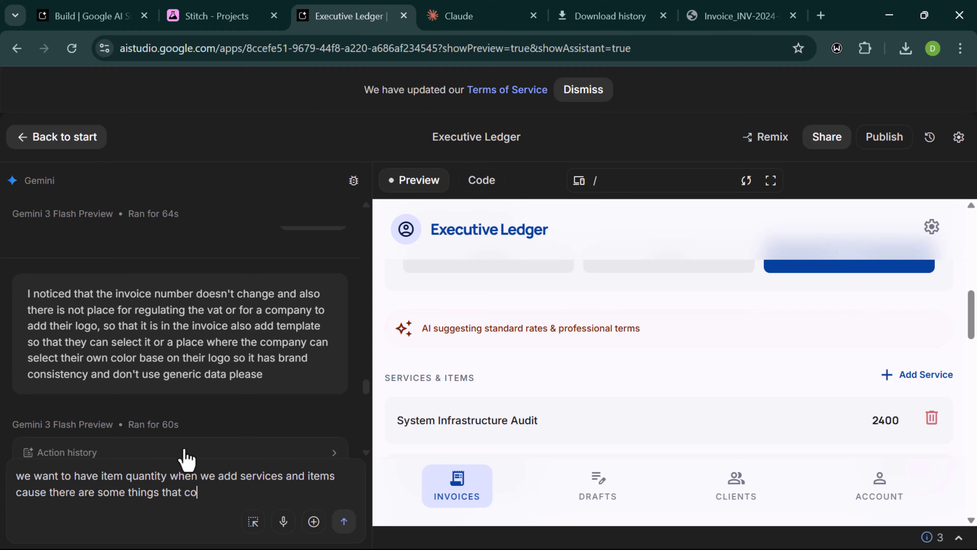
text(be bought )
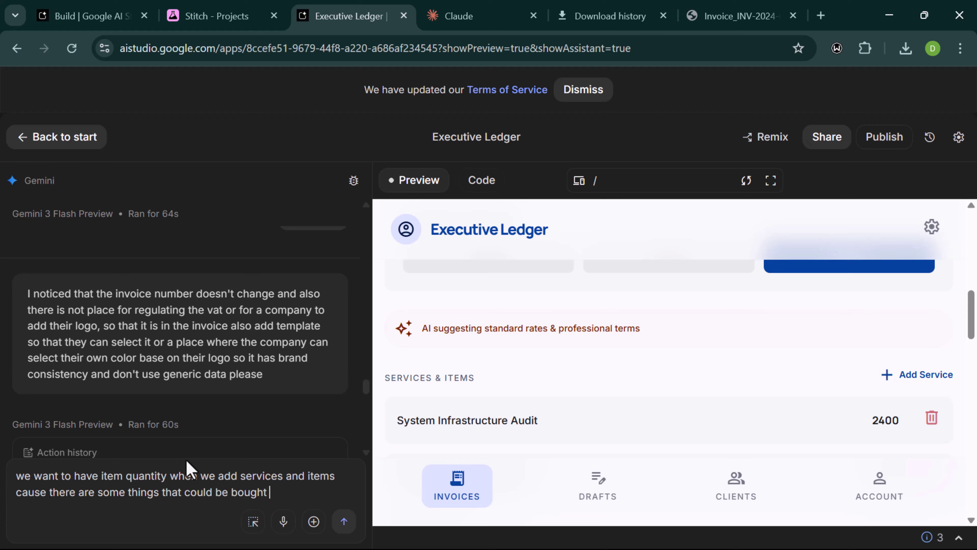
text(in)
text( co)
- Finish the prompt saying items can be bought in large quantity, and send it to Gemini
key(BackSpace)
key(BackSpace)
text(q)
key(BackSpace)
text(large c)
key(BackSpace)
text(qu)
text(tiy)
key(BackSpace)
text(ty)
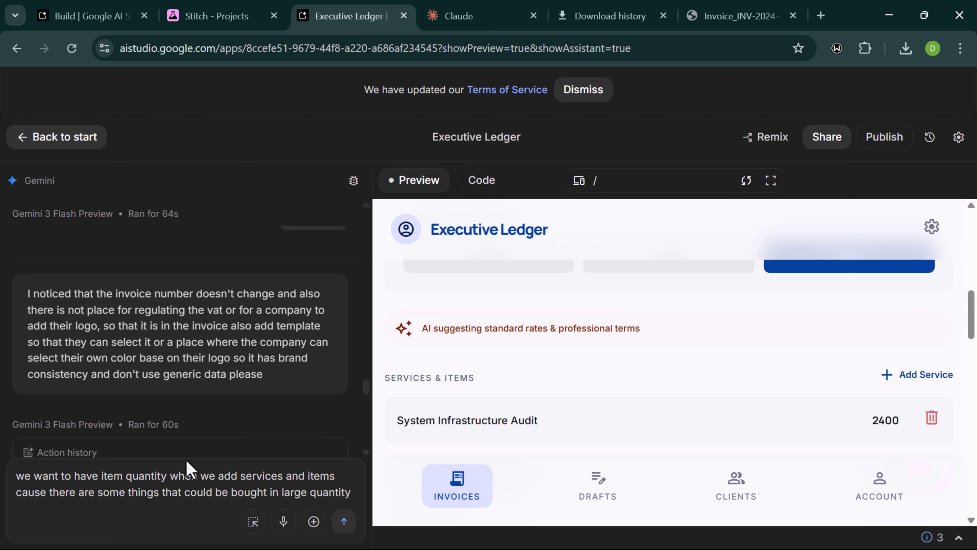
click(343, 522)
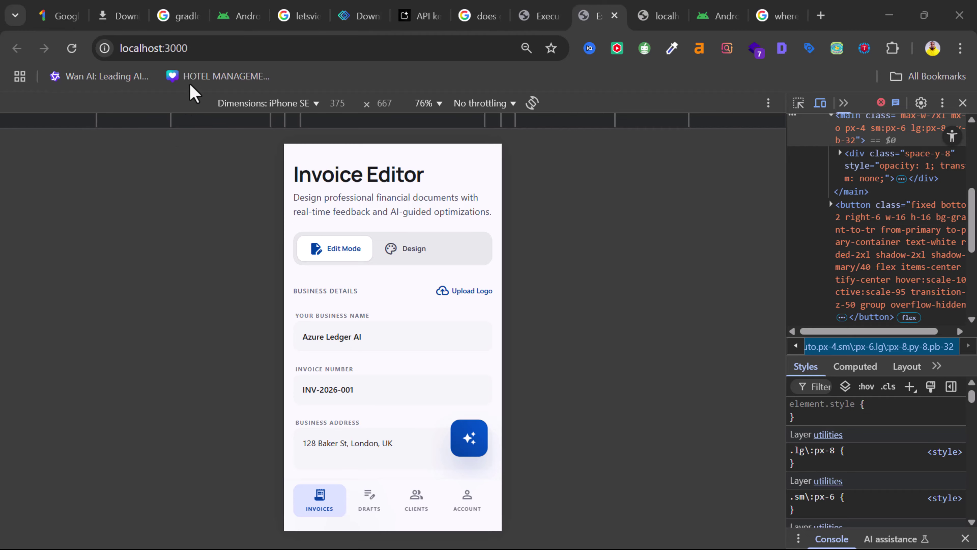
- Add a new service row in the Services & Items section
scroll(329, 228, down, 3)
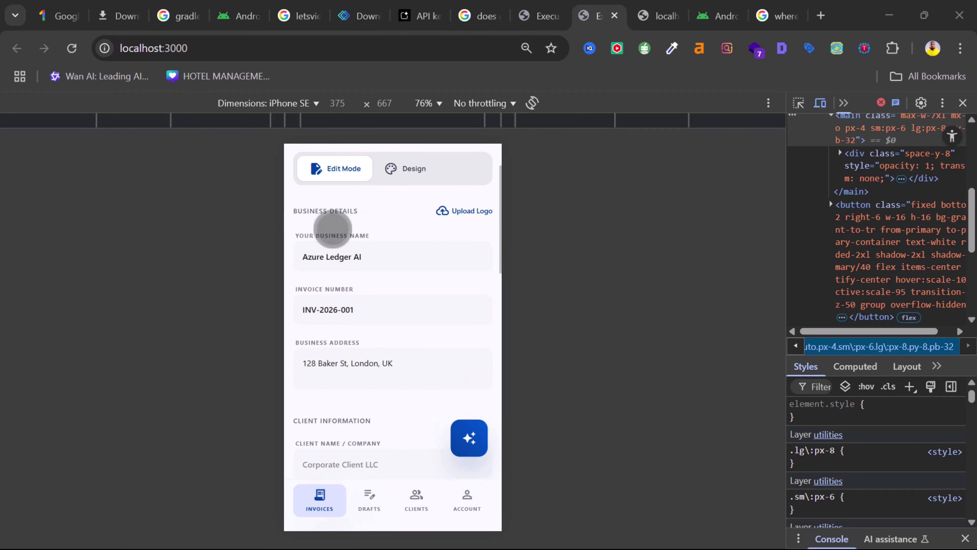
scroll(333, 229, up, 3)
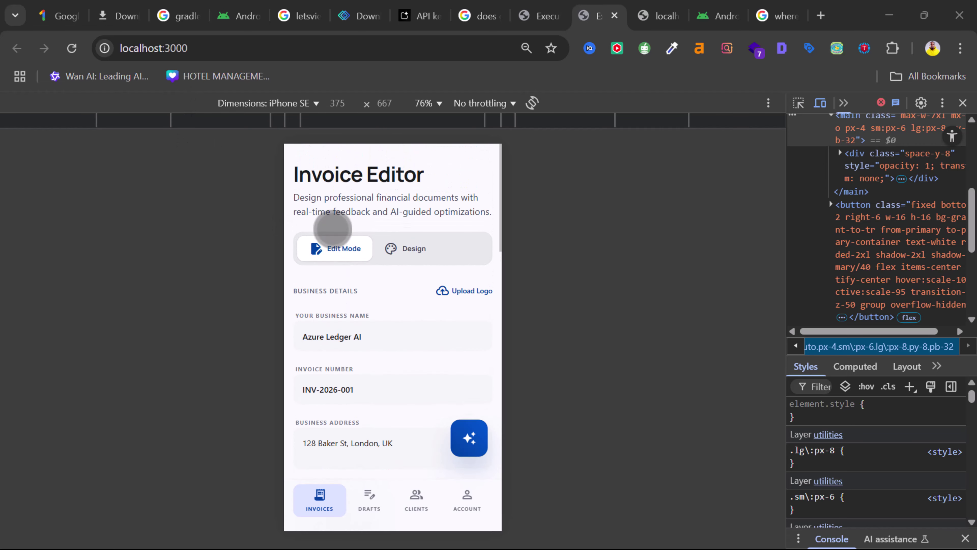
scroll(333, 228, down, 5)
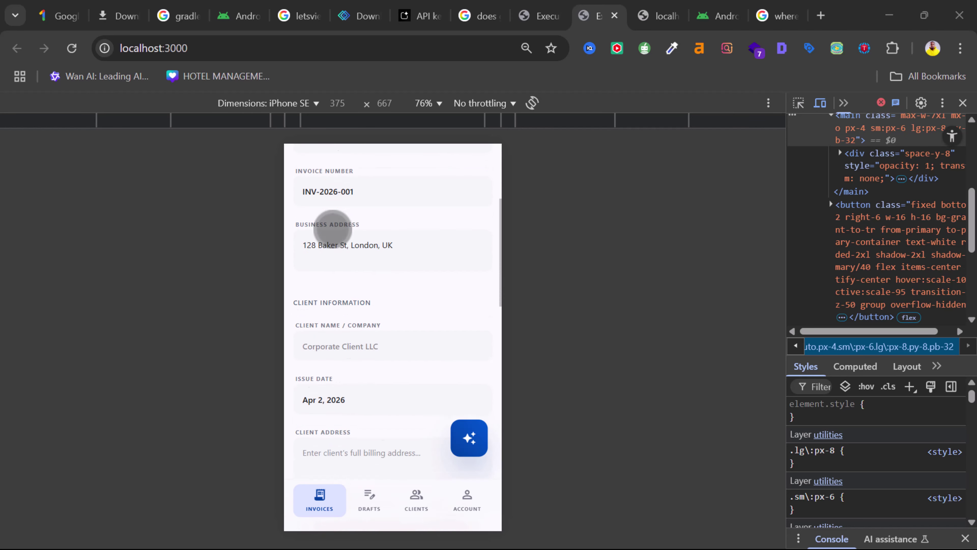
scroll(332, 228, down, 7)
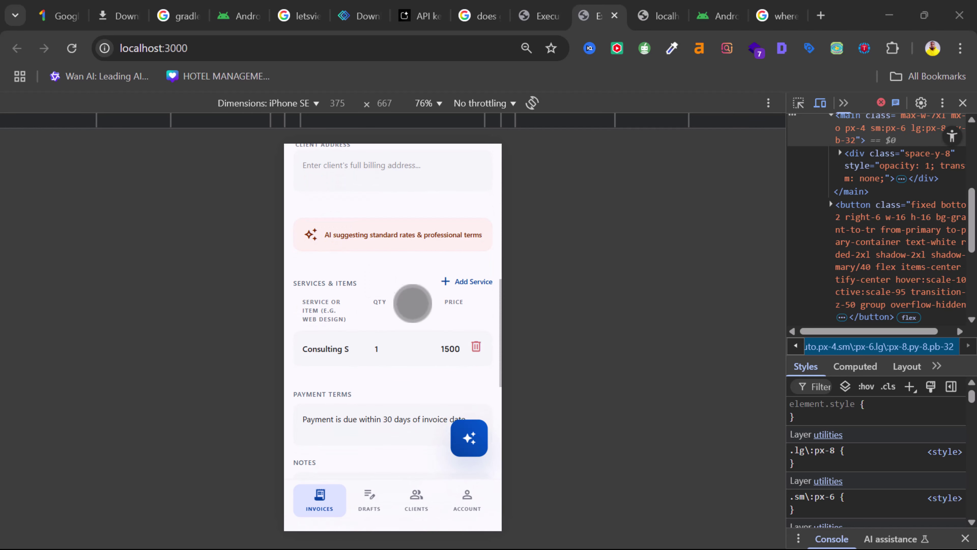
scroll(375, 333, down, 1)
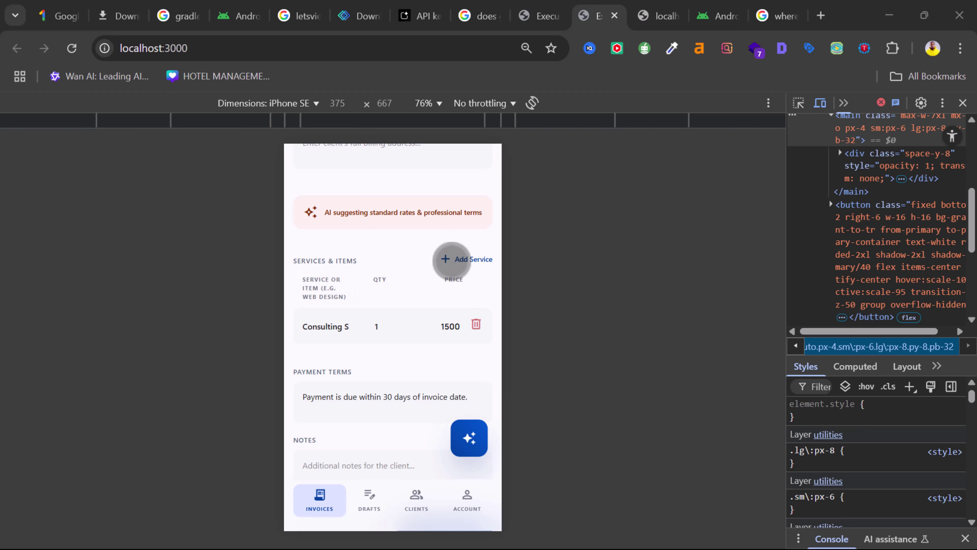
click(452, 261)
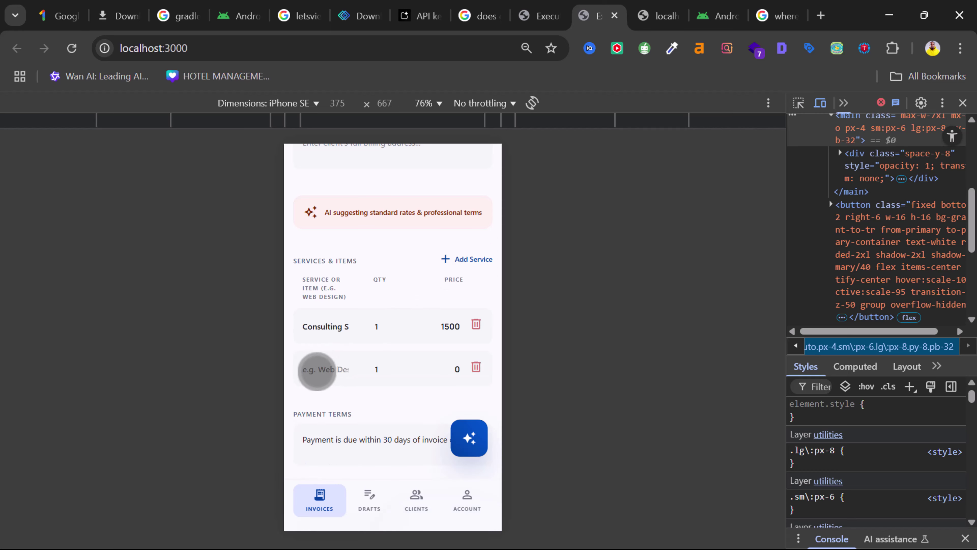
- Name the new item 'Website Design' and set its price to 2000
click(317, 369)
text(W)
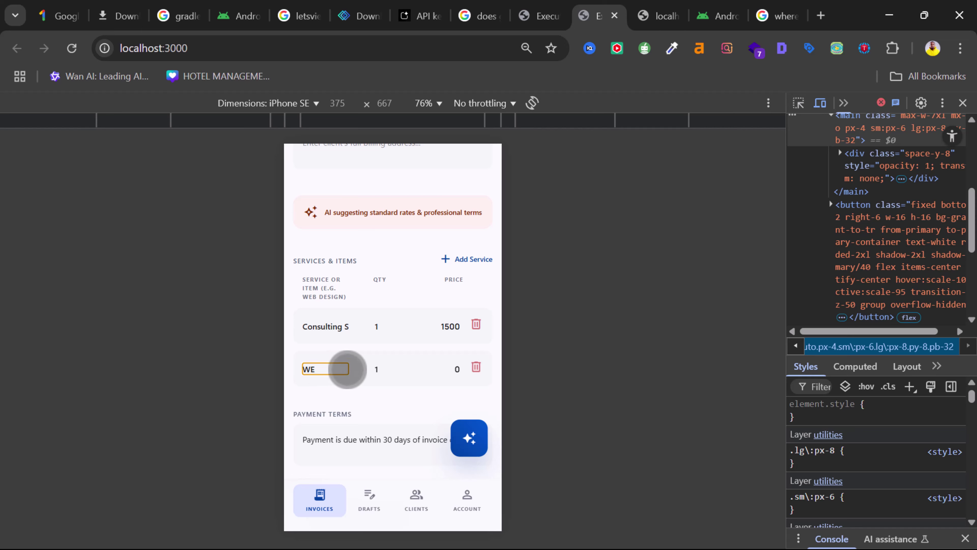
text(eb)
text(site Desi)
text(gn)
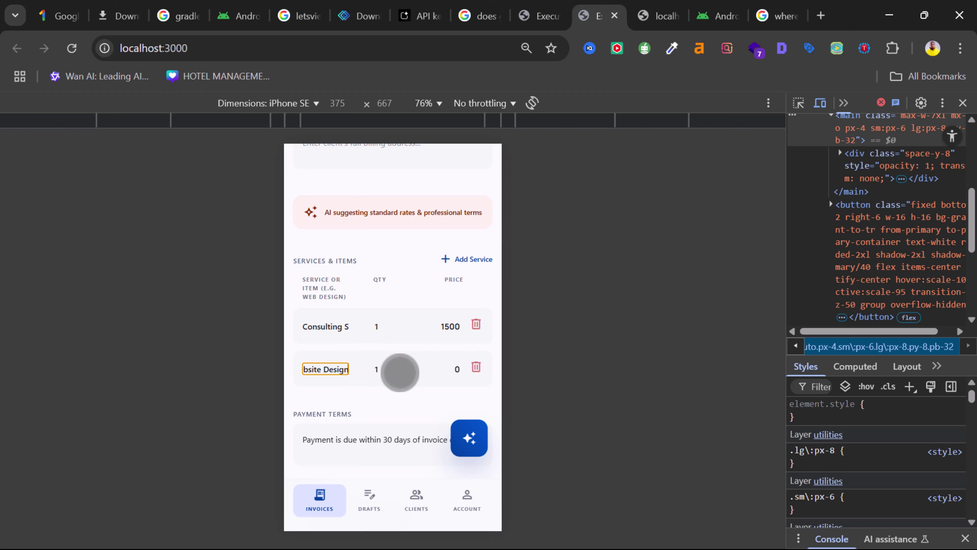
click(441, 376)
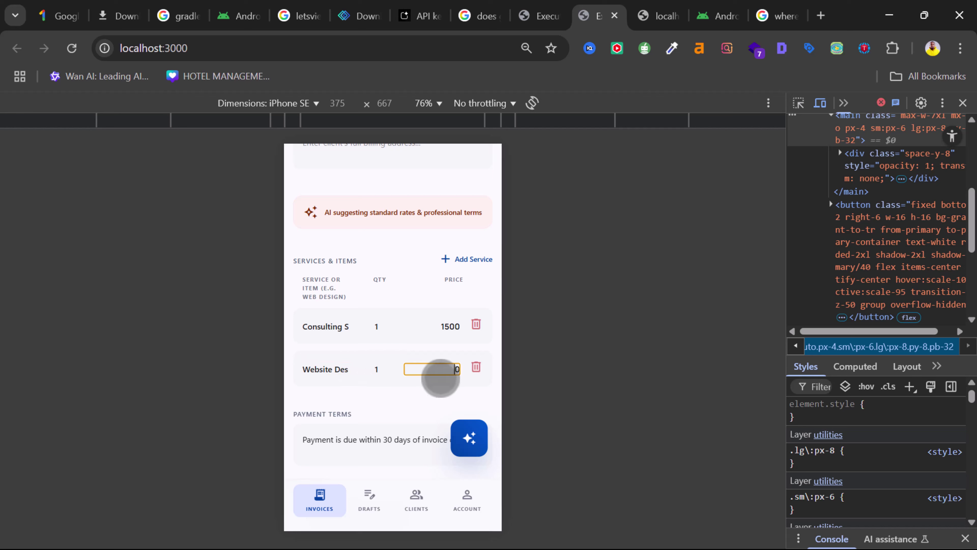
text(2000)
key(BackSpace)
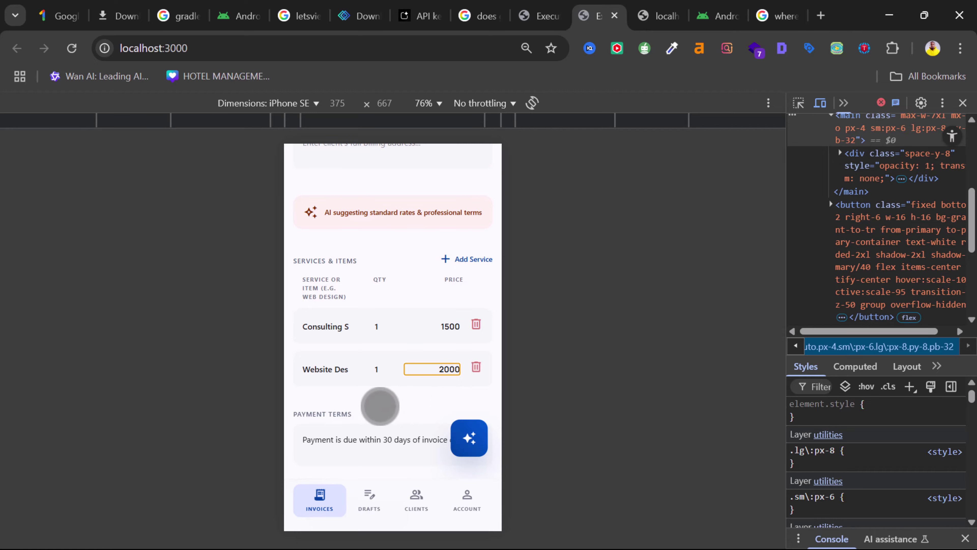
scroll(377, 402, down, 2)
scroll(380, 406, down, 3)
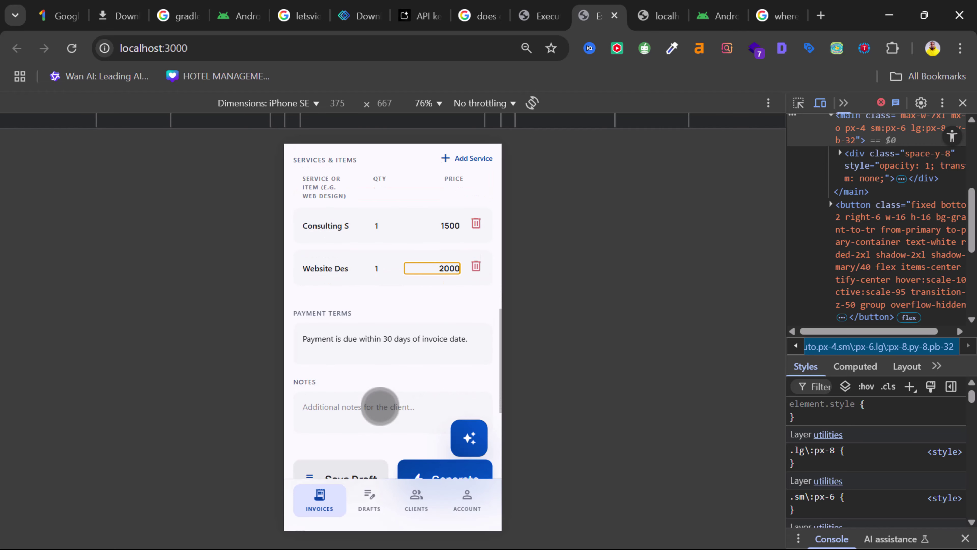
scroll(380, 407, down, 1)
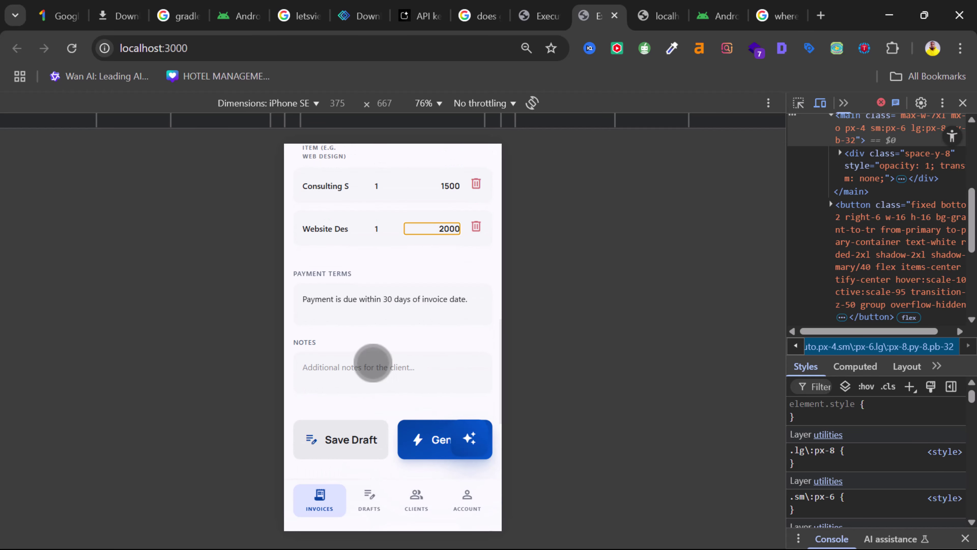
- Change the invoice number to INV-2026-002
click(382, 362)
scroll(382, 362, up, 8)
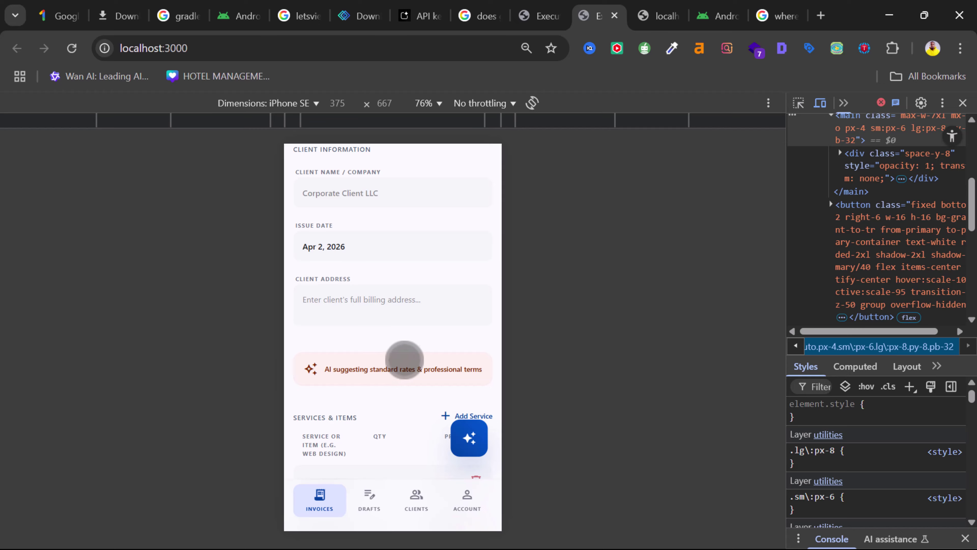
scroll(410, 312, down, 5)
scroll(412, 312, down, 15)
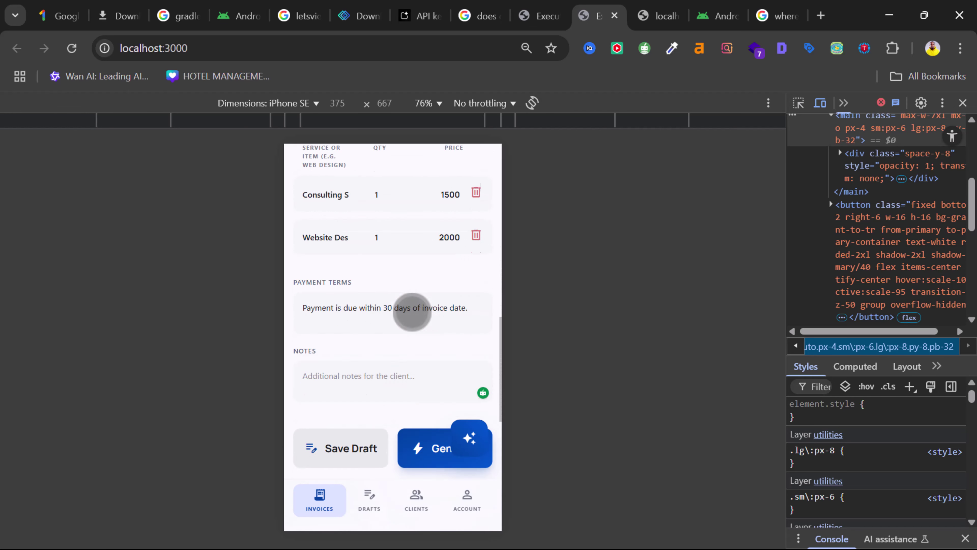
scroll(412, 312, down, 2)
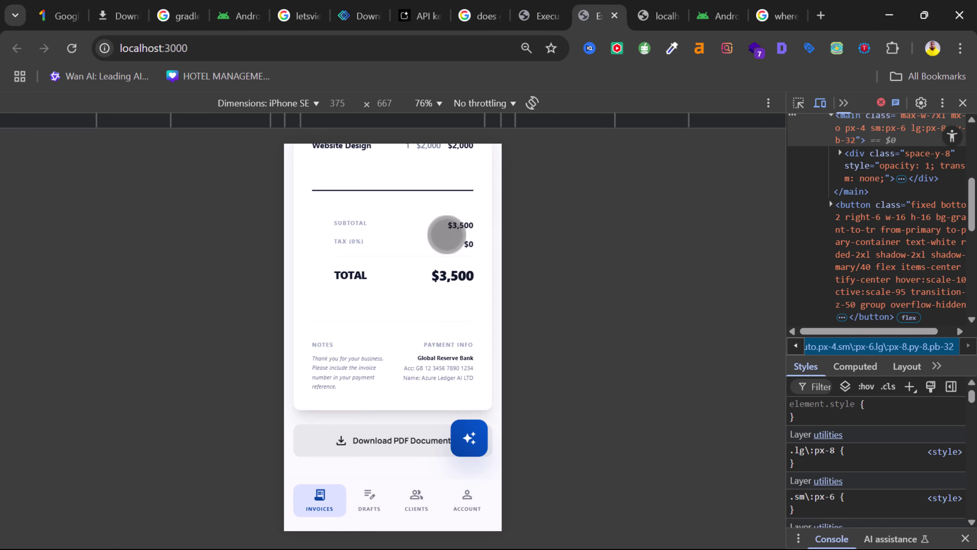
scroll(451, 231, up, 1)
scroll(412, 345, down, 1)
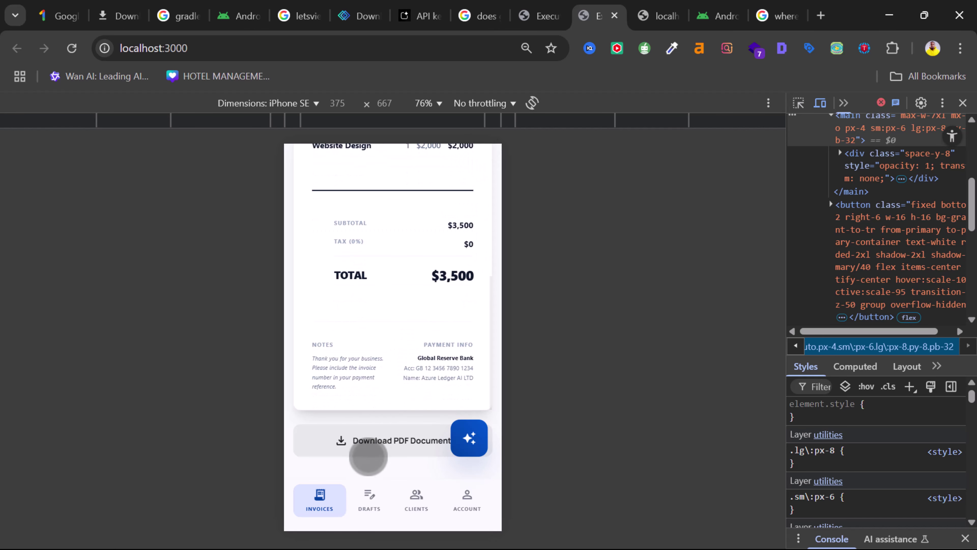
scroll(388, 319, up, 12)
scroll(387, 319, up, 10)
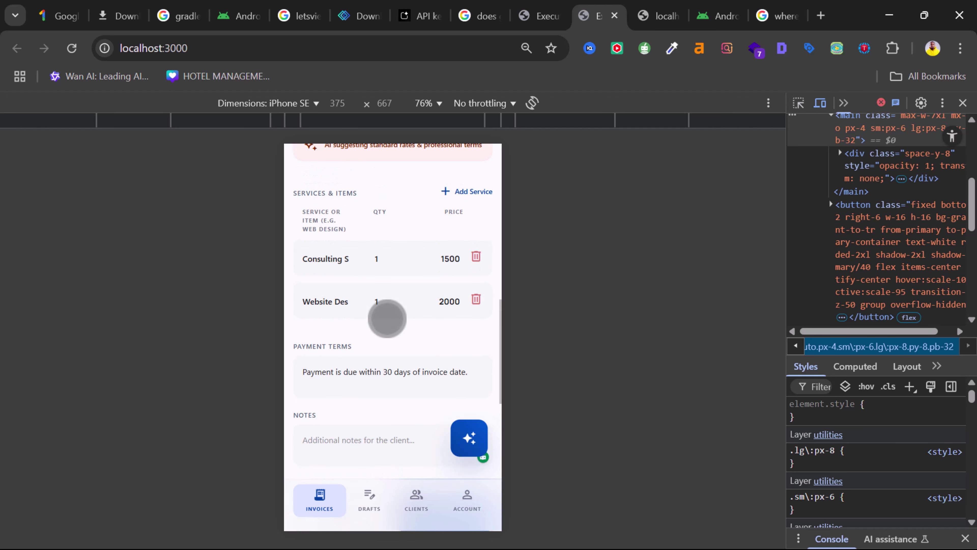
scroll(387, 319, up, 3)
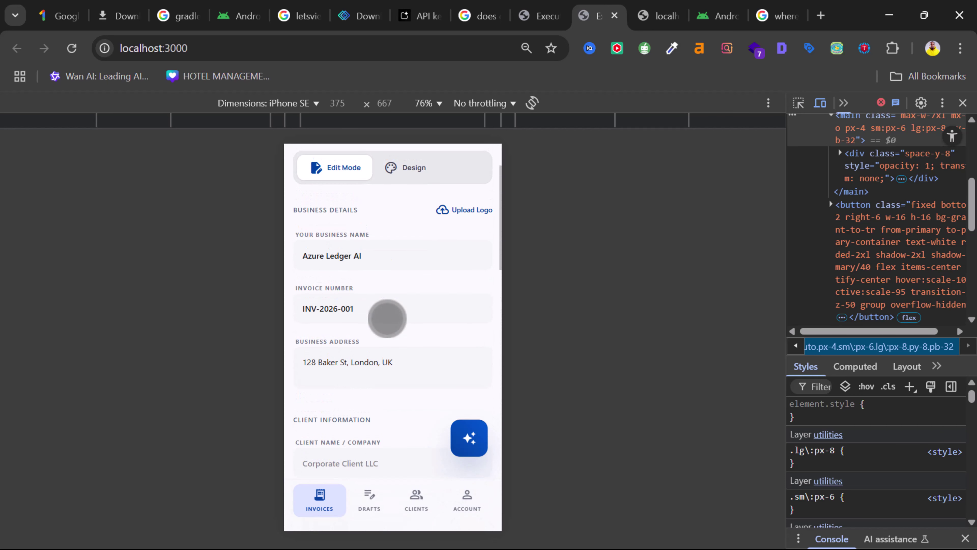
click(363, 308)
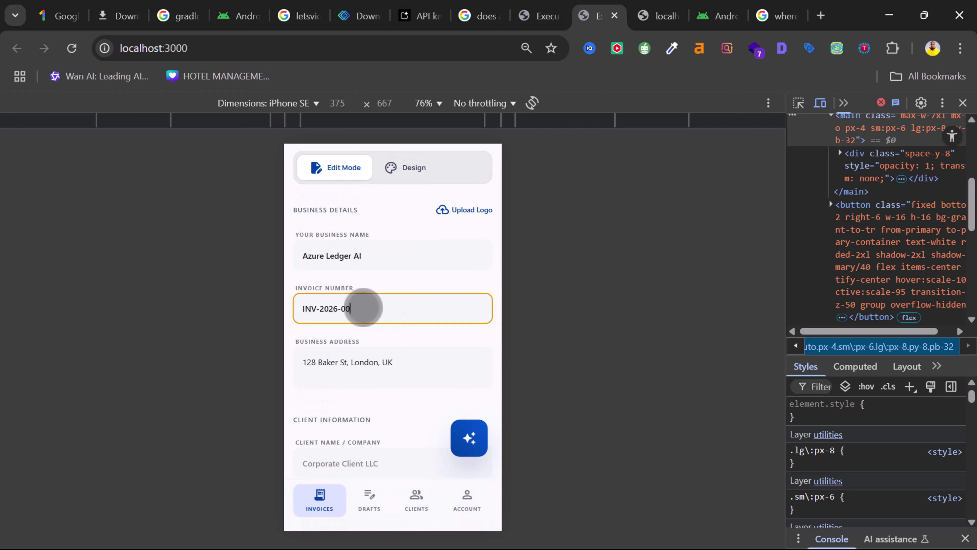
text(2)
- Download the invoice as a PDF and open INV-2026-002.pdf in Acrobat
scroll(382, 334, down, 8)
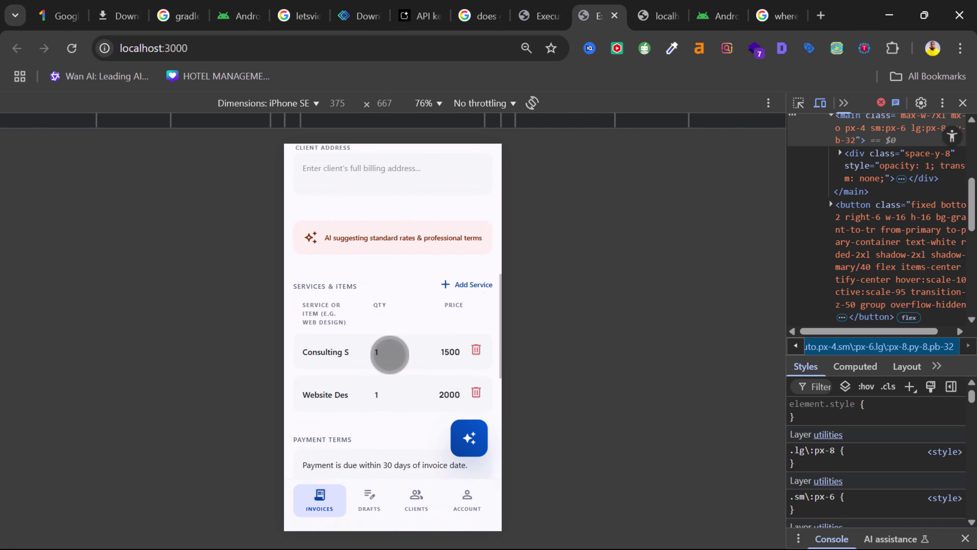
scroll(390, 355, down, 15)
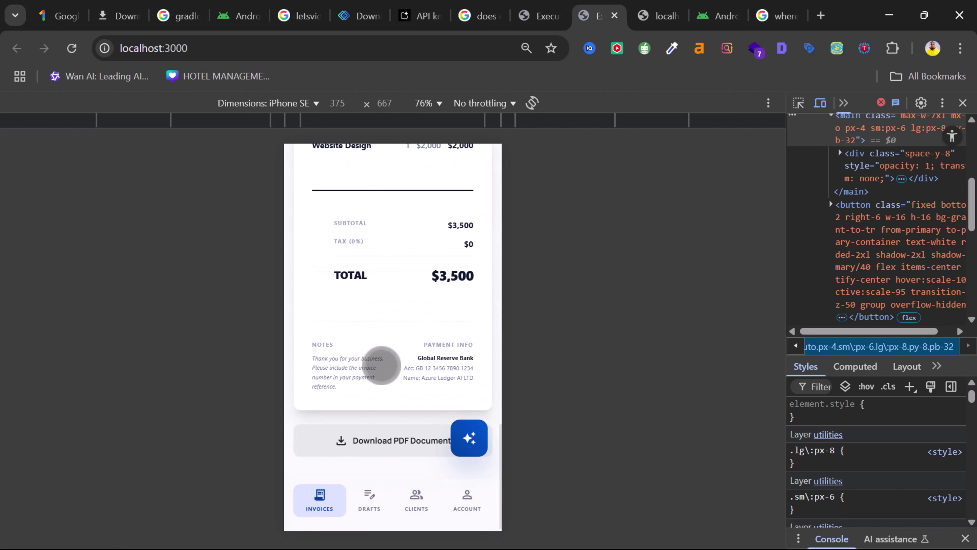
scroll(400, 312, up, 5)
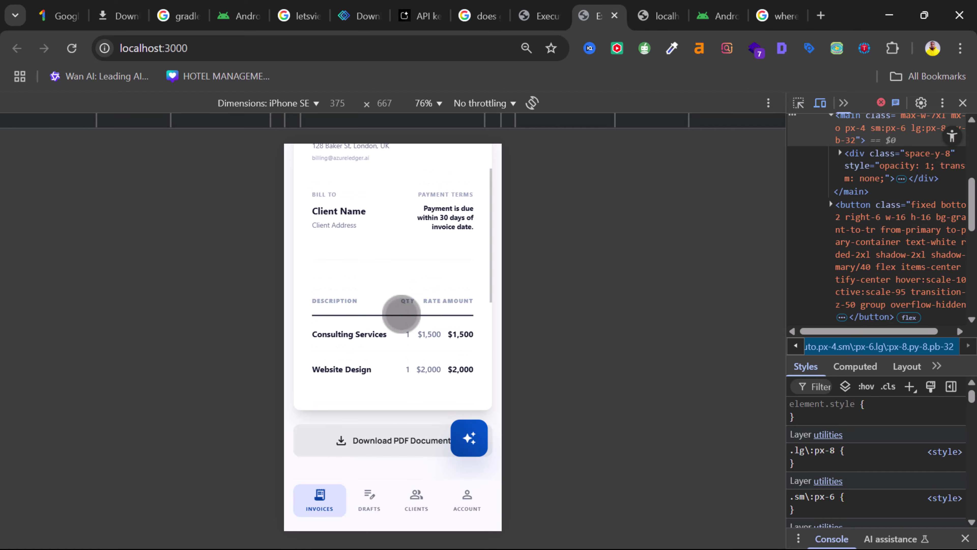
scroll(437, 313, down, 5)
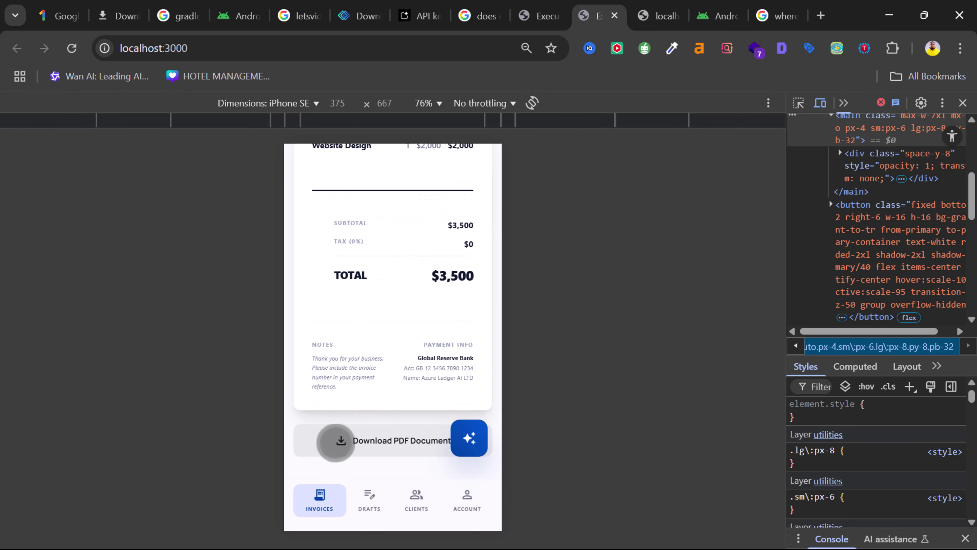
click(336, 443)
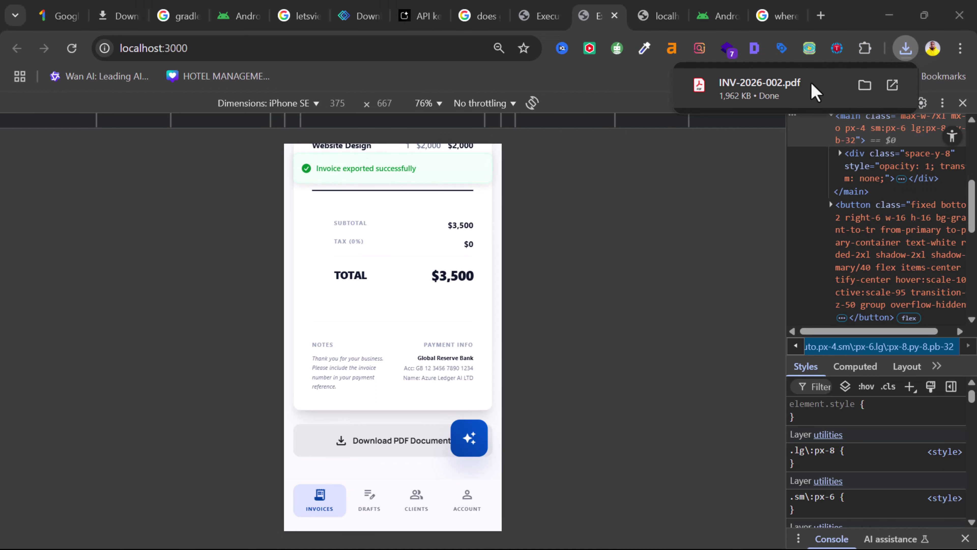
click(816, 90)
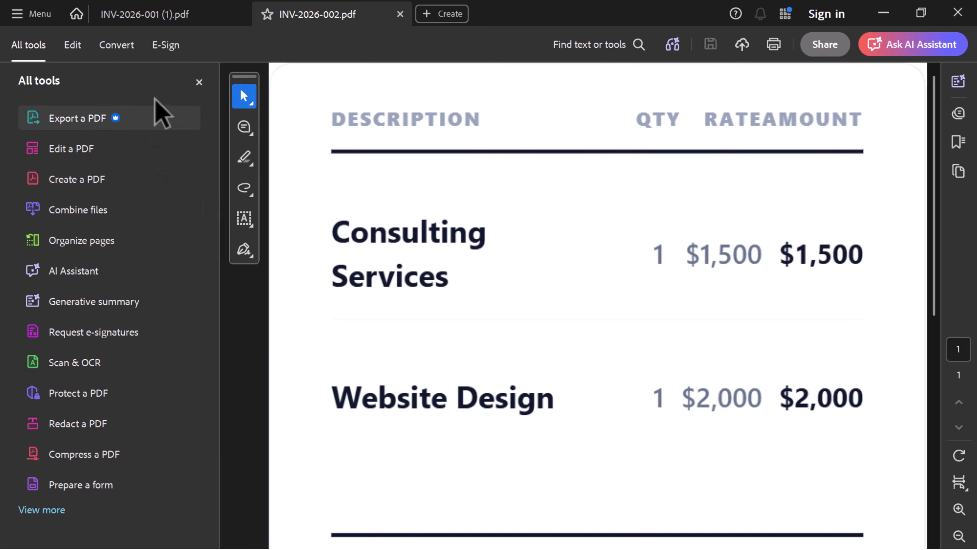
- Close Acrobat's All tools panel and check the items, $3,500 subtotal and $0 tax
click(199, 83)
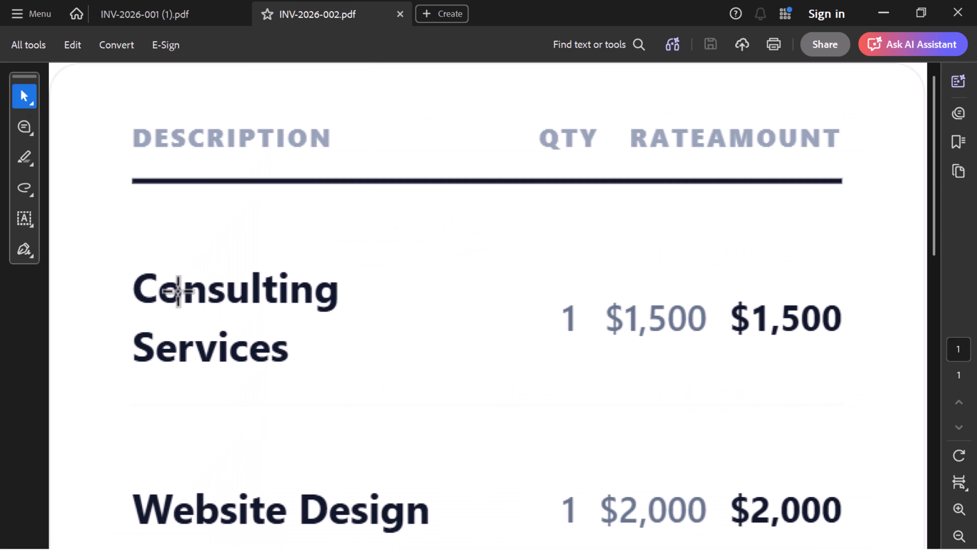
scroll(317, 291, down, 4)
scroll(316, 293, down, 15)
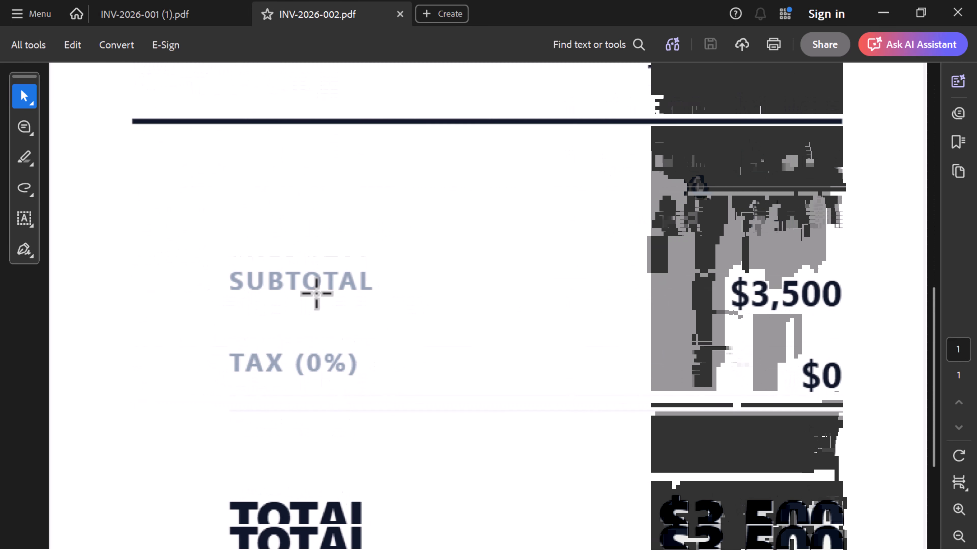
scroll(316, 292, up, 5)
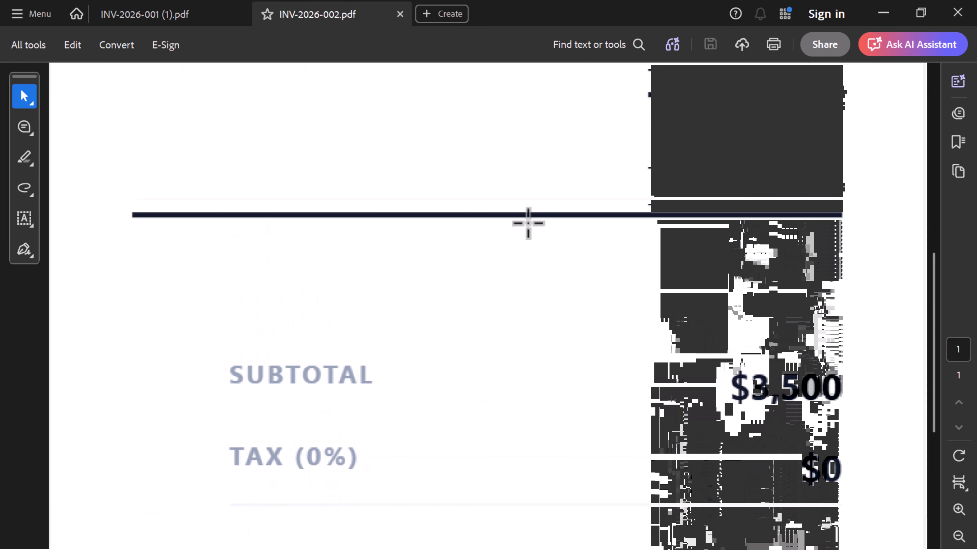